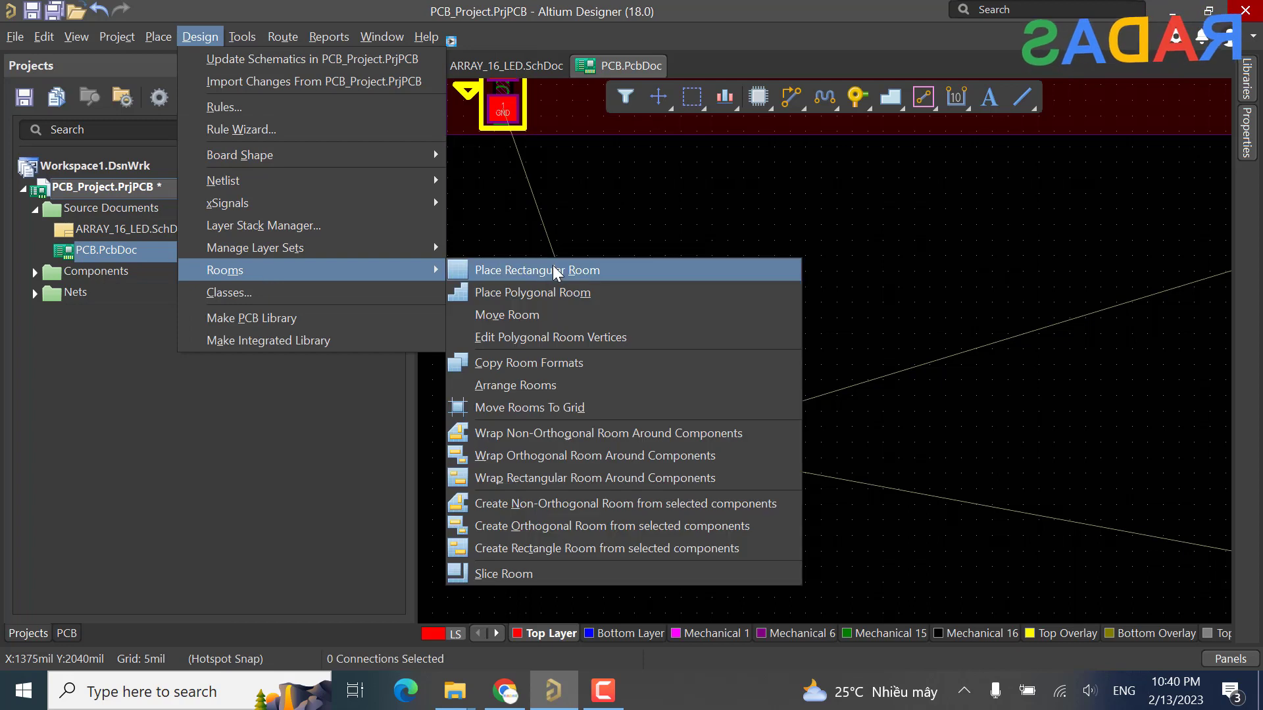
Step: Copy the LED1 room's format to the LED2 room with the default options, continue despite channel-offset errors, and save the board
{"action": "left_click", "coordinate": [570, 362]}
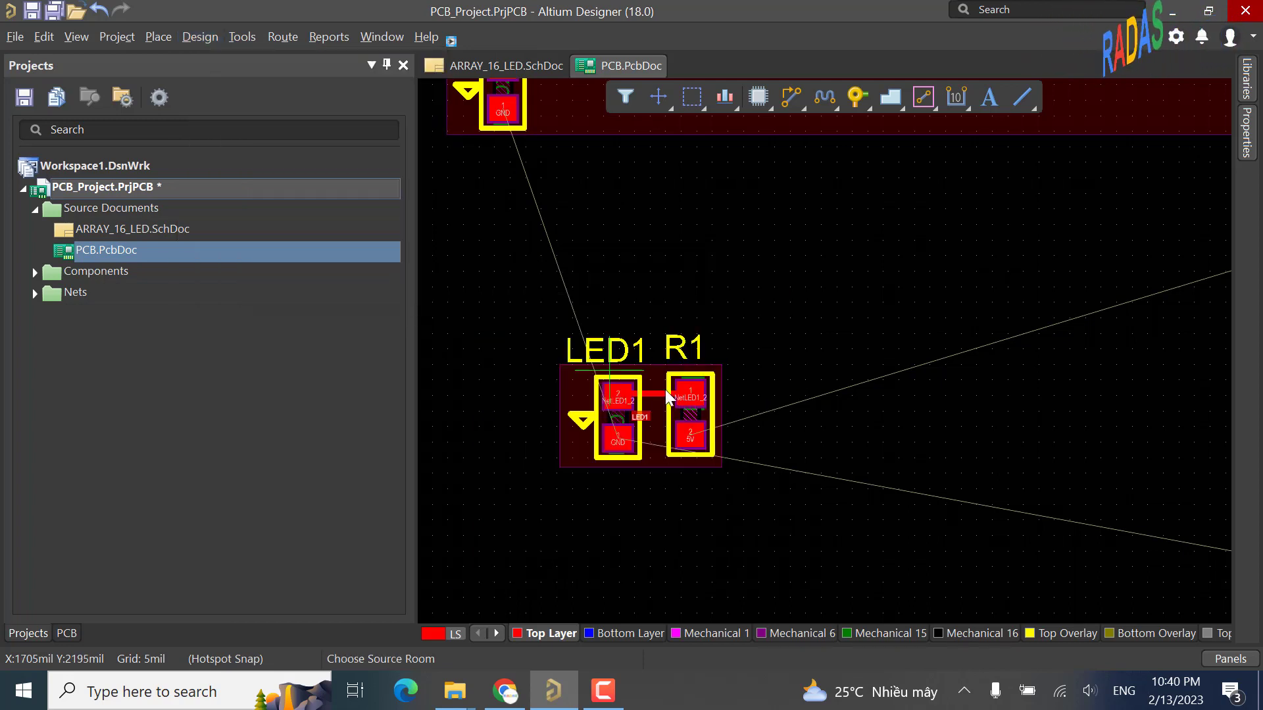
{"action": "scroll", "coordinate": [754, 301], "scroll_direction": "up", "scroll_amount": 3}
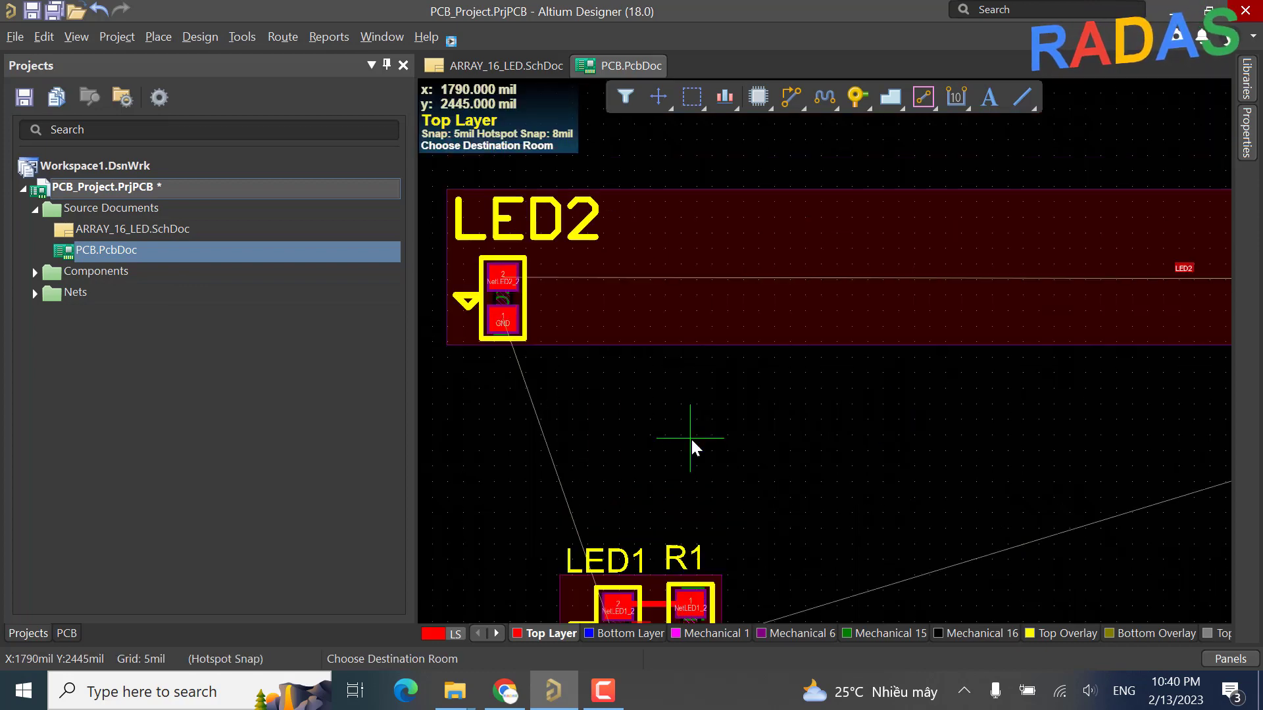
{"action": "left_click", "coordinate": [745, 248]}
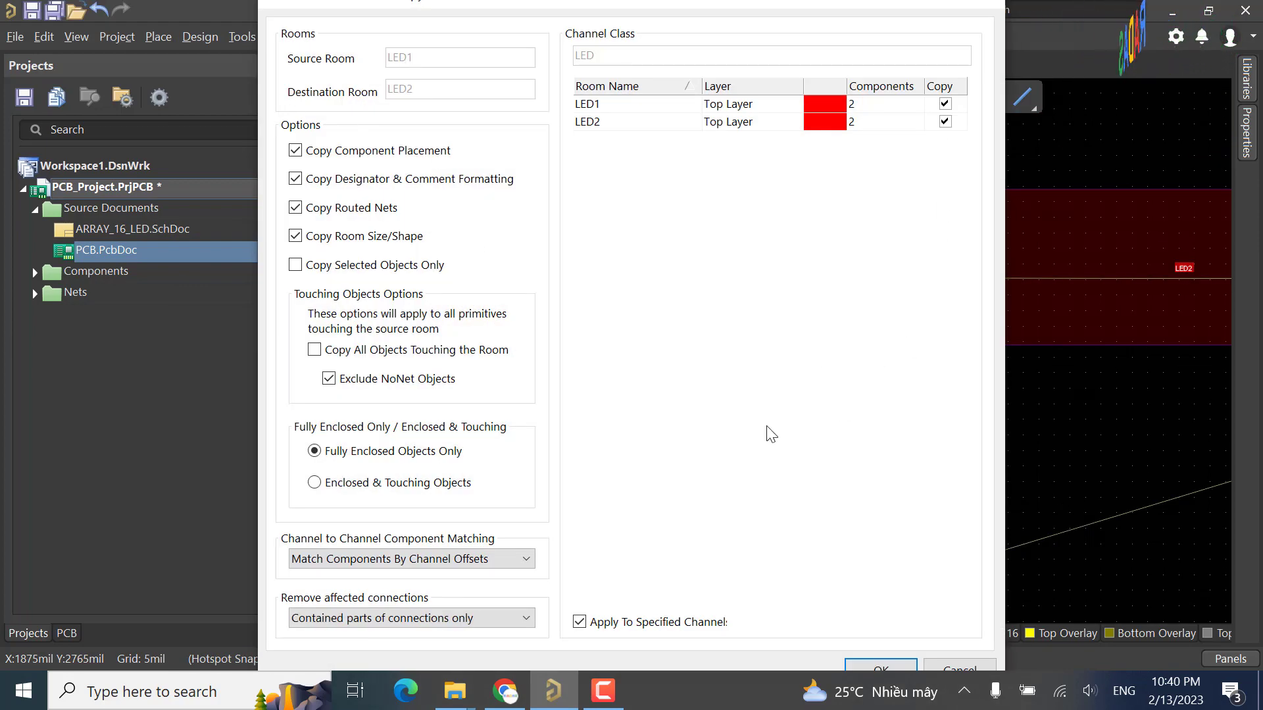
{"action": "left_click", "coordinate": [881, 665]}
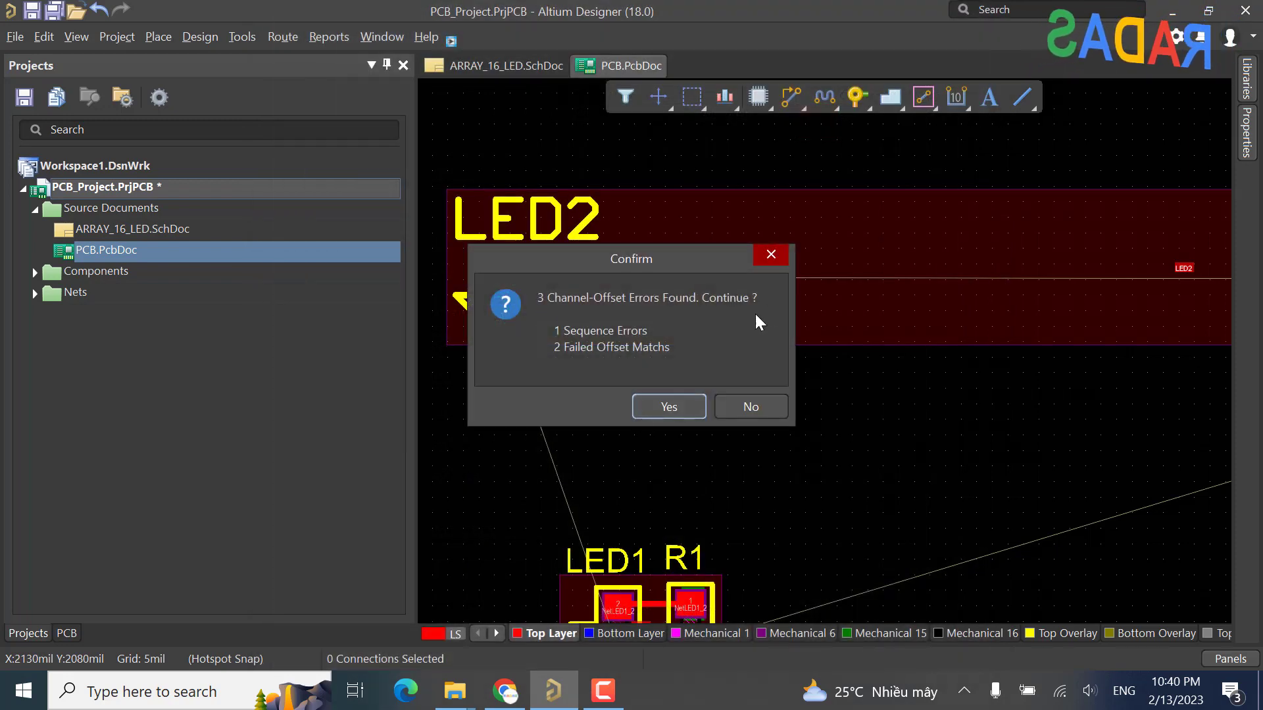
{"action": "left_click", "coordinate": [685, 405]}
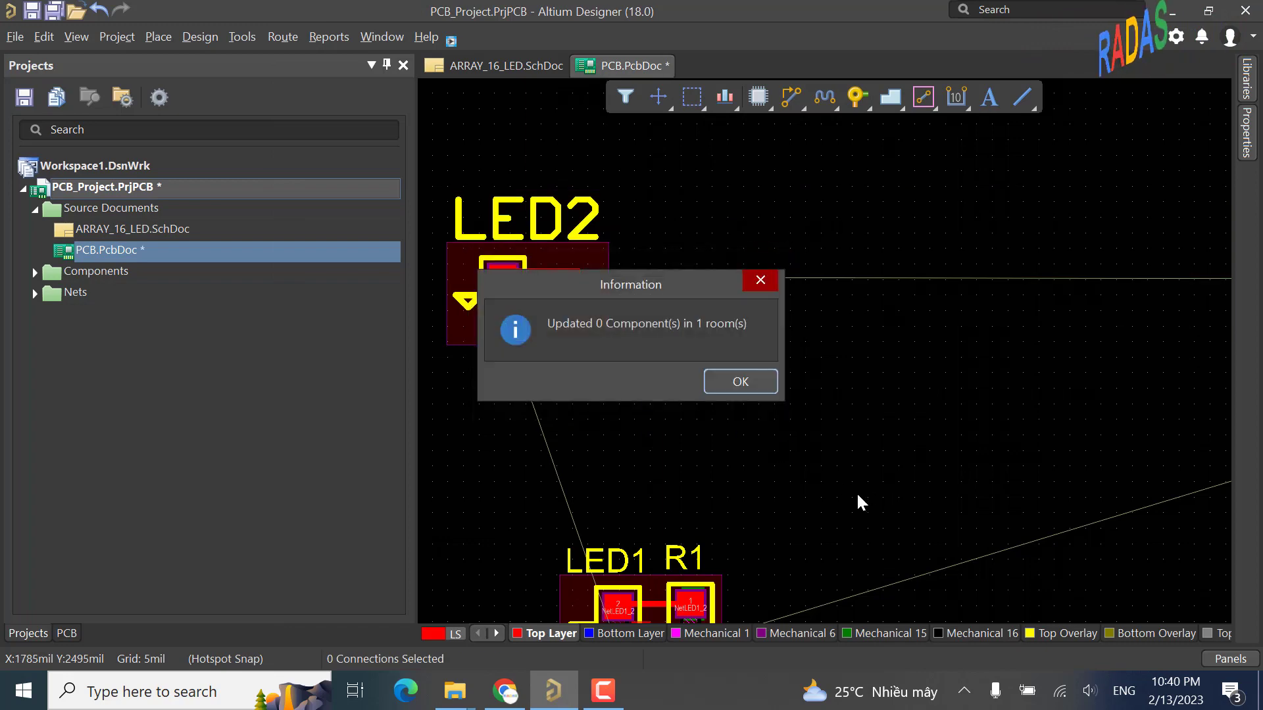
{"action": "left_click", "coordinate": [743, 389]}
{"action": "scroll", "coordinate": [625, 460], "scroll_direction": "down", "scroll_amount": 3, "text": "ctrl"}
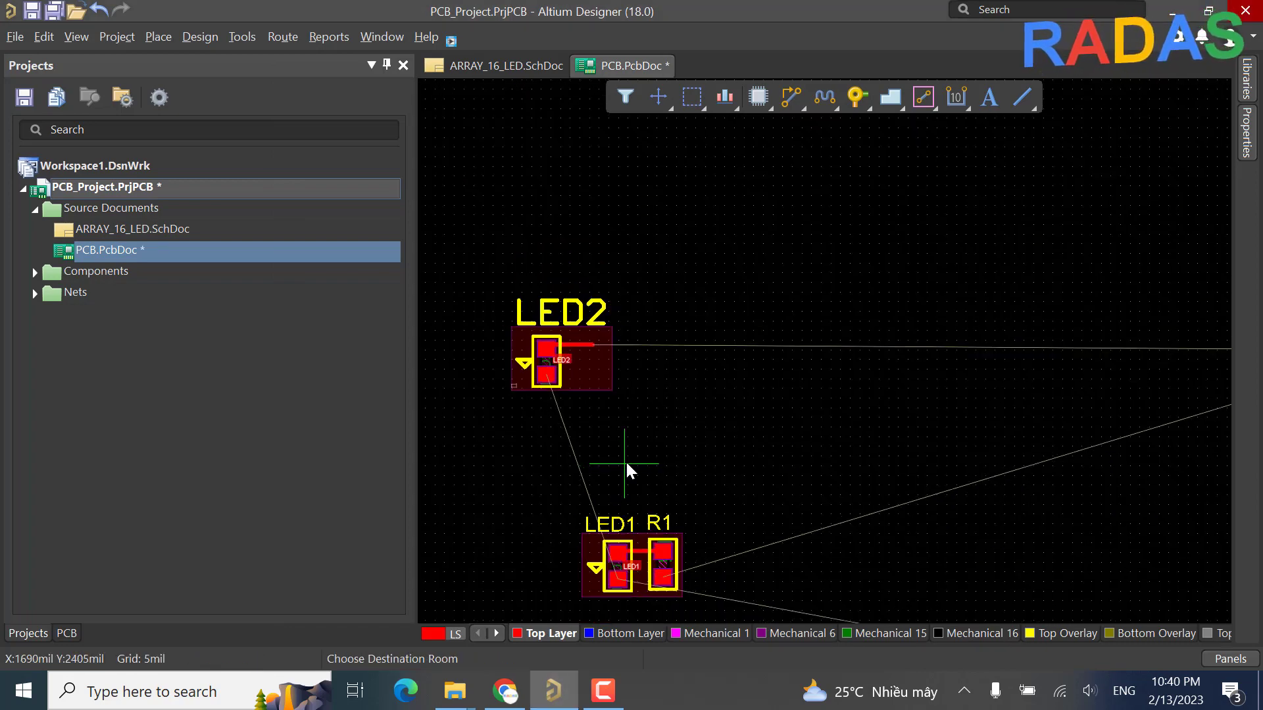
{"action": "key", "text": "Escape"}
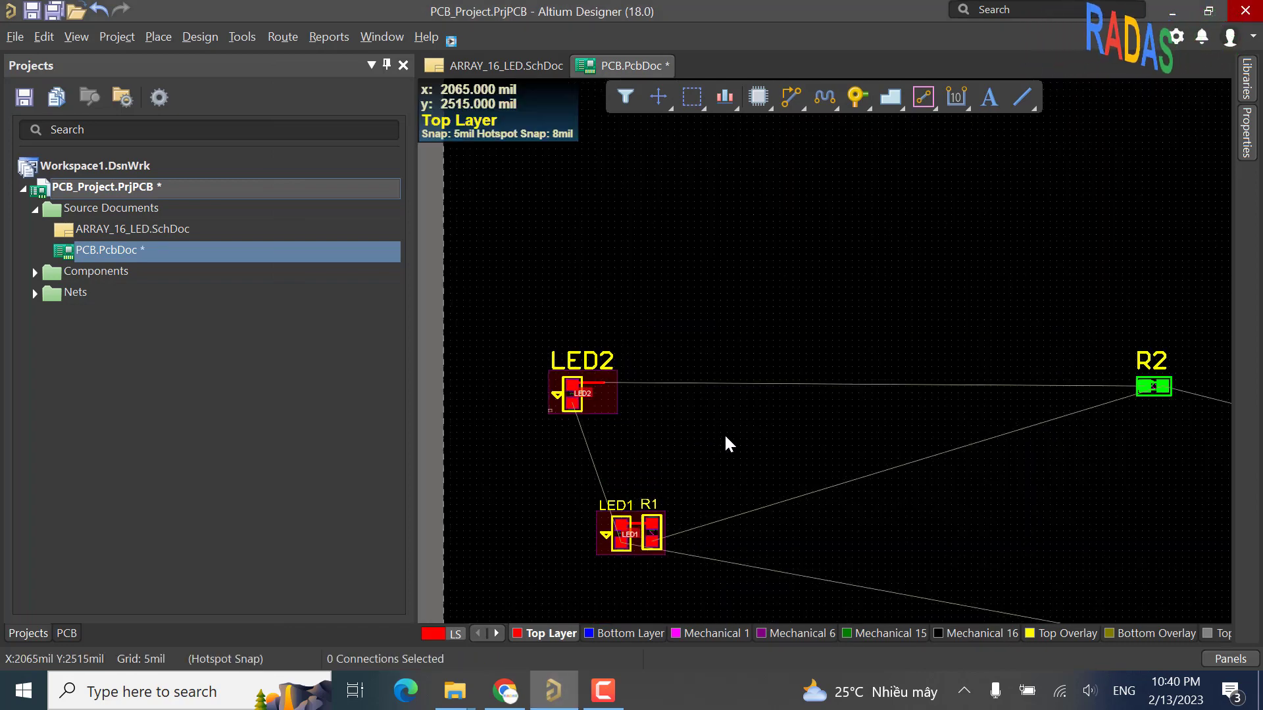
{"action": "key", "text": "ctrl+s"}
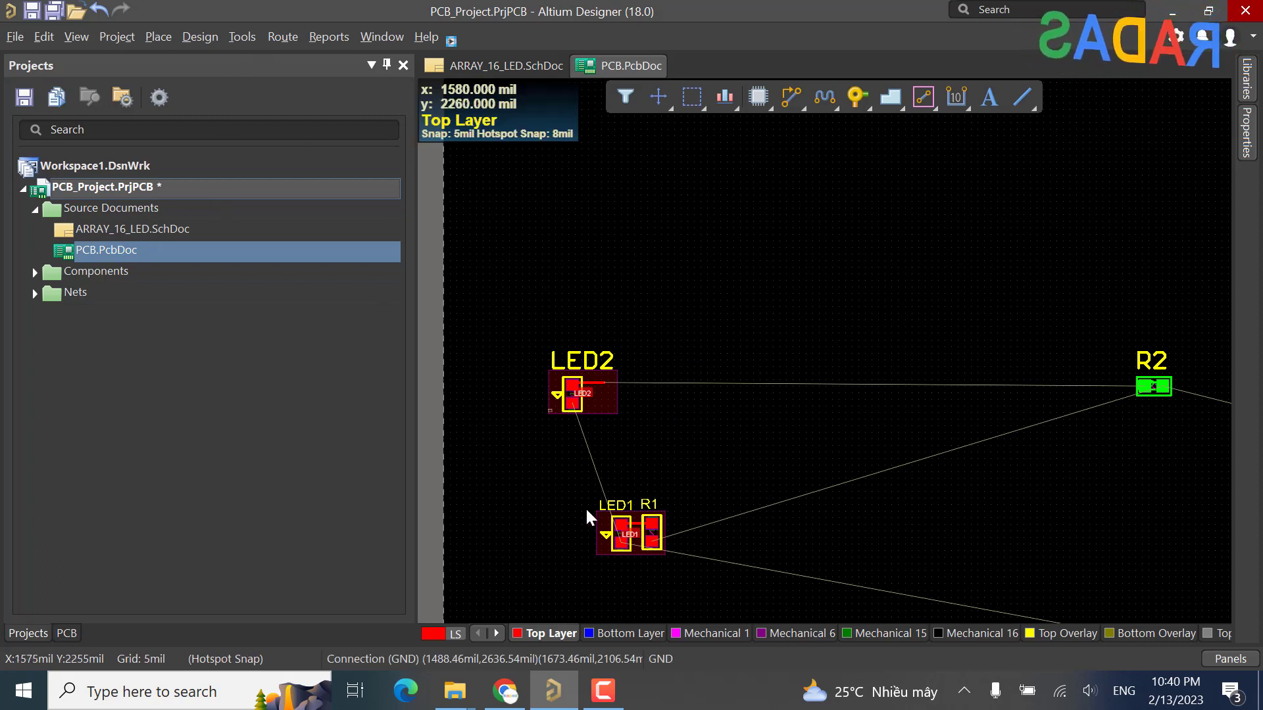
Step: Select the LED1 room with its components and track, and show the PCB List
{"action": "left_click_drag", "start_coordinate": [553, 474], "coordinate": [717, 592]}
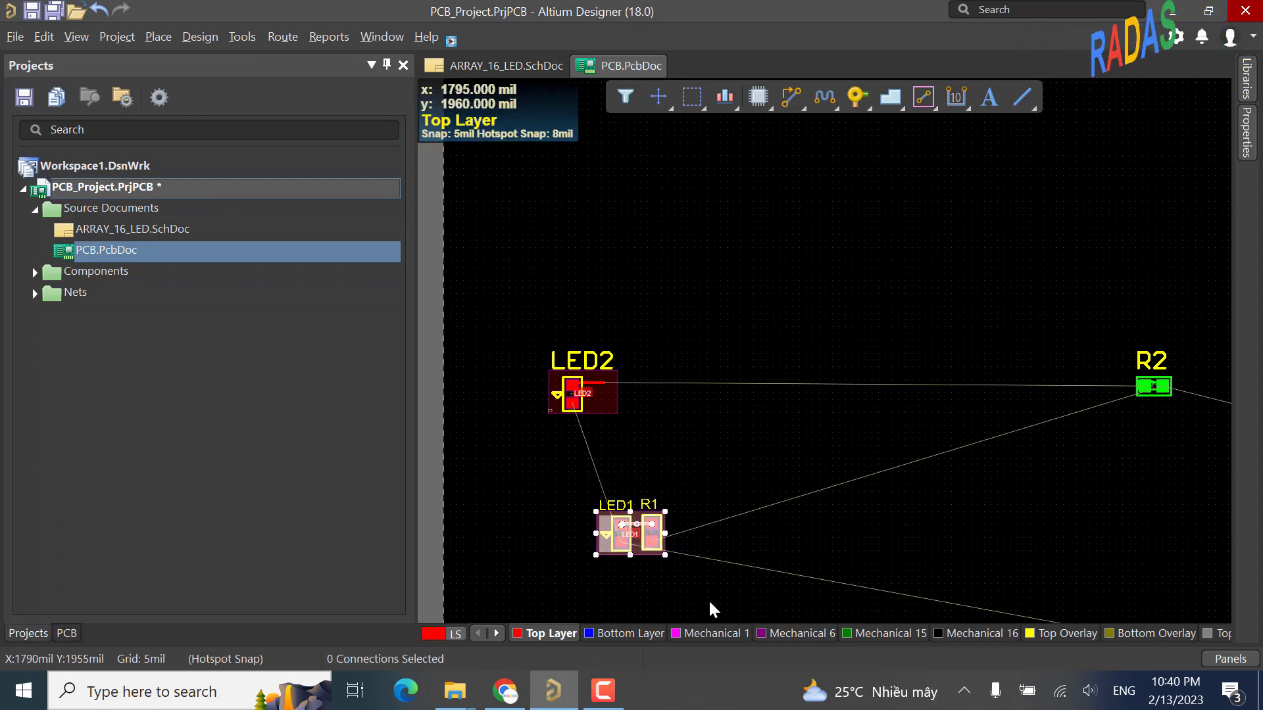
{"action": "left_click", "coordinate": [1230, 658]}
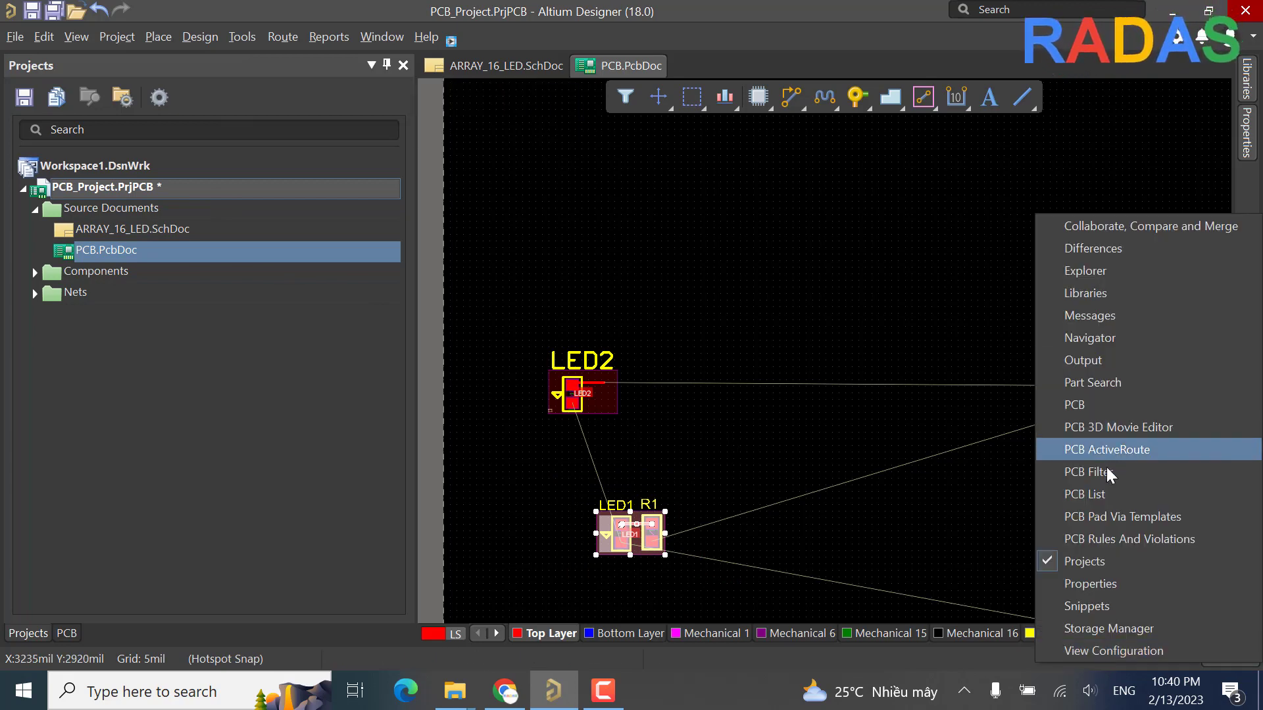
{"action": "left_click", "coordinate": [1066, 497]}
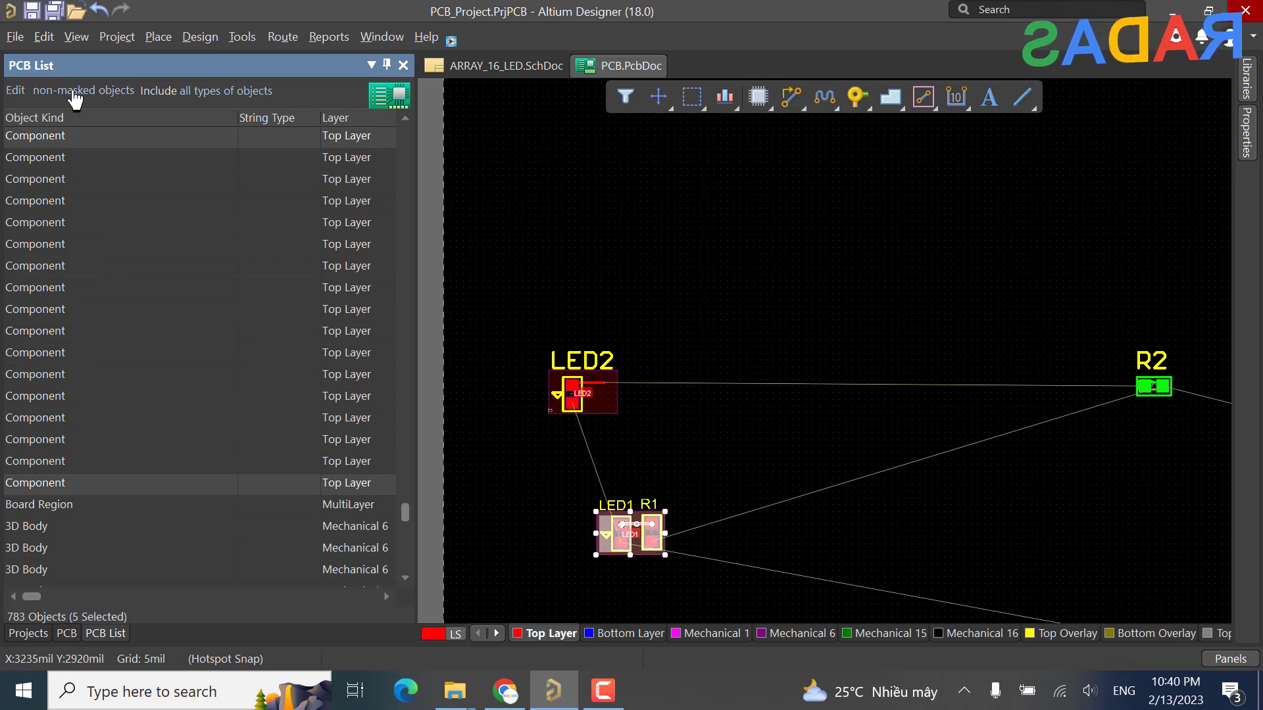
Step: Browse the board by components and select the LED1 component class
{"action": "left_click", "coordinate": [66, 633]}
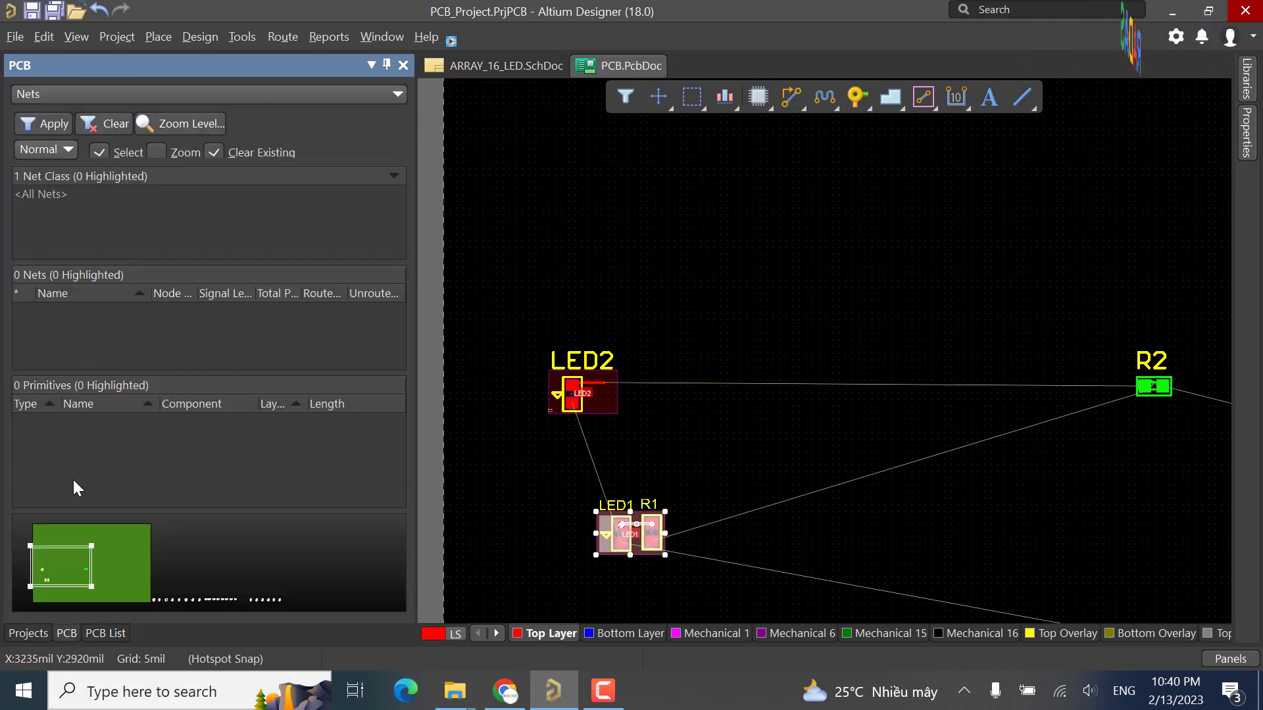
{"action": "left_click", "coordinate": [50, 94]}
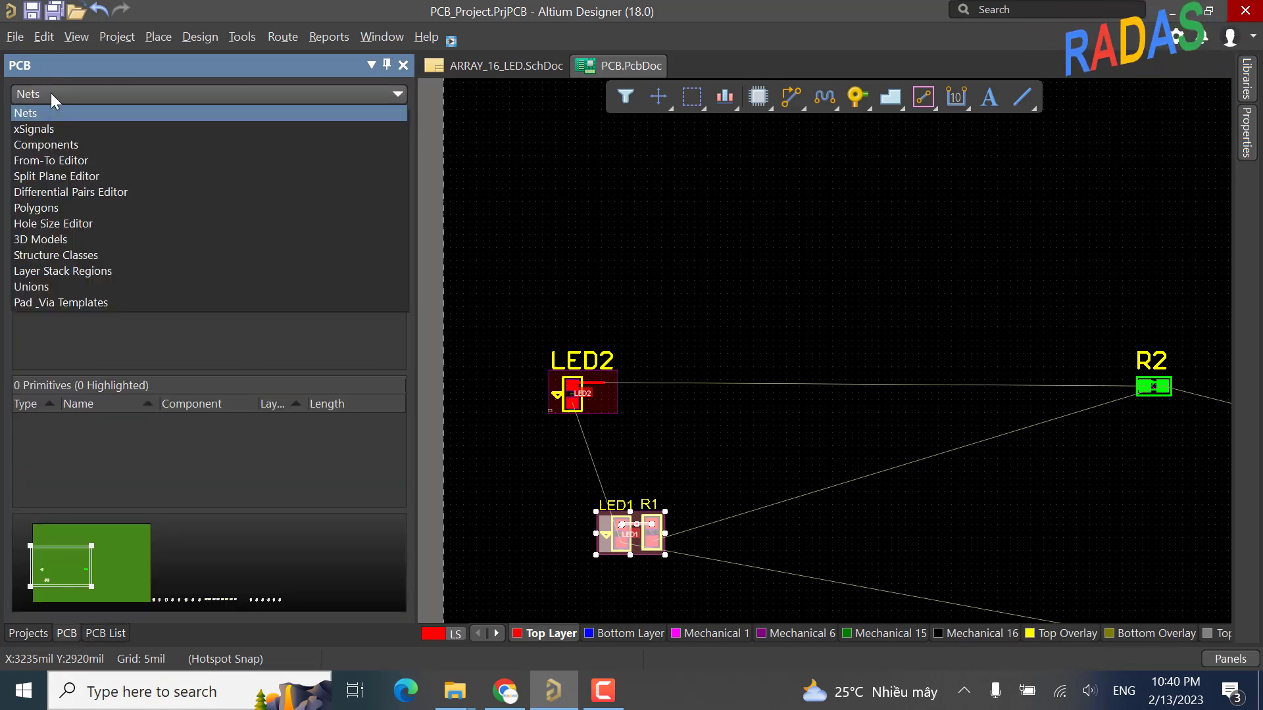
{"action": "left_click", "coordinate": [54, 143]}
{"action": "left_click", "coordinate": [29, 227]}
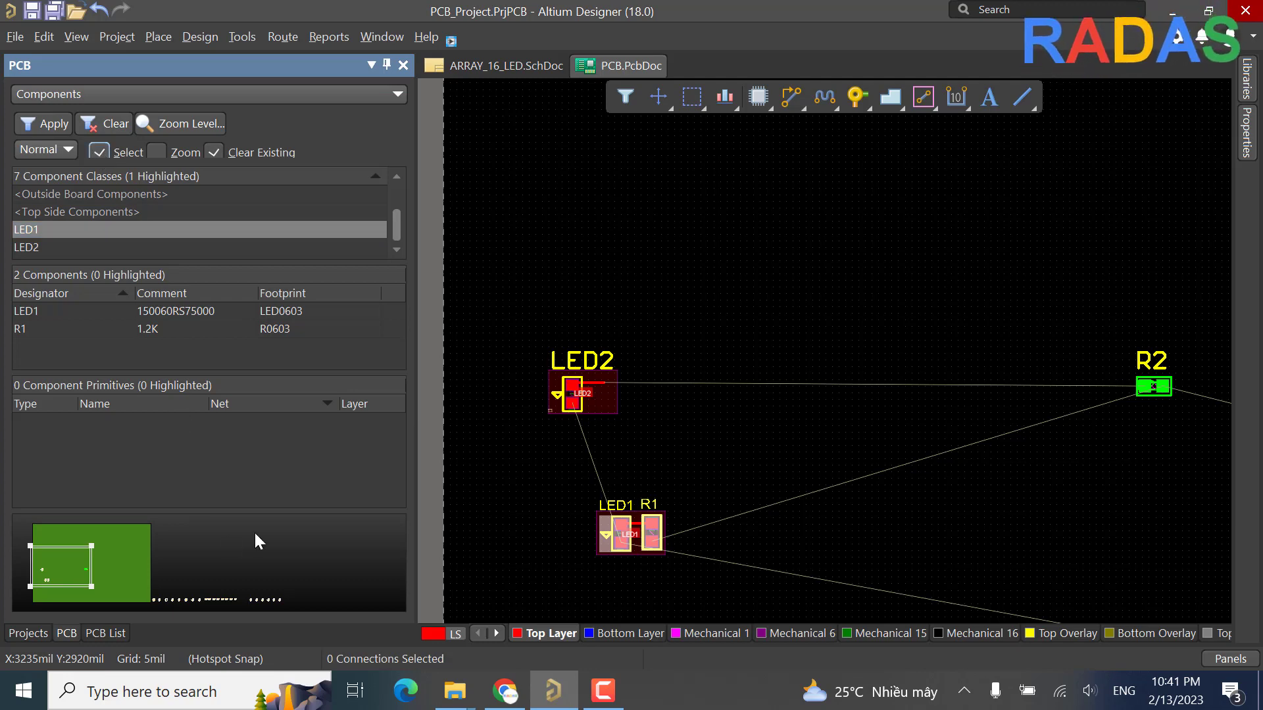
Step: Limit the PCB List to selected objects so it covers only the LED1 class components
{"action": "left_click", "coordinate": [105, 634]}
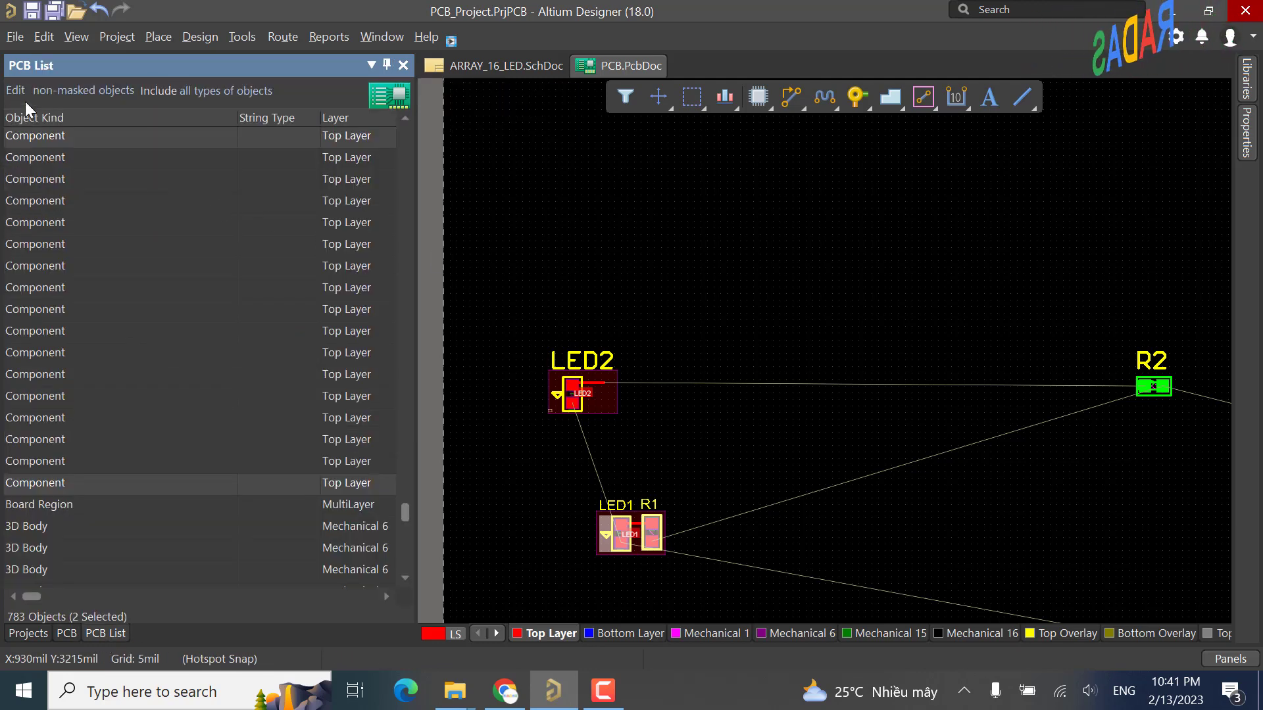
{"action": "left_click", "coordinate": [66, 90]}
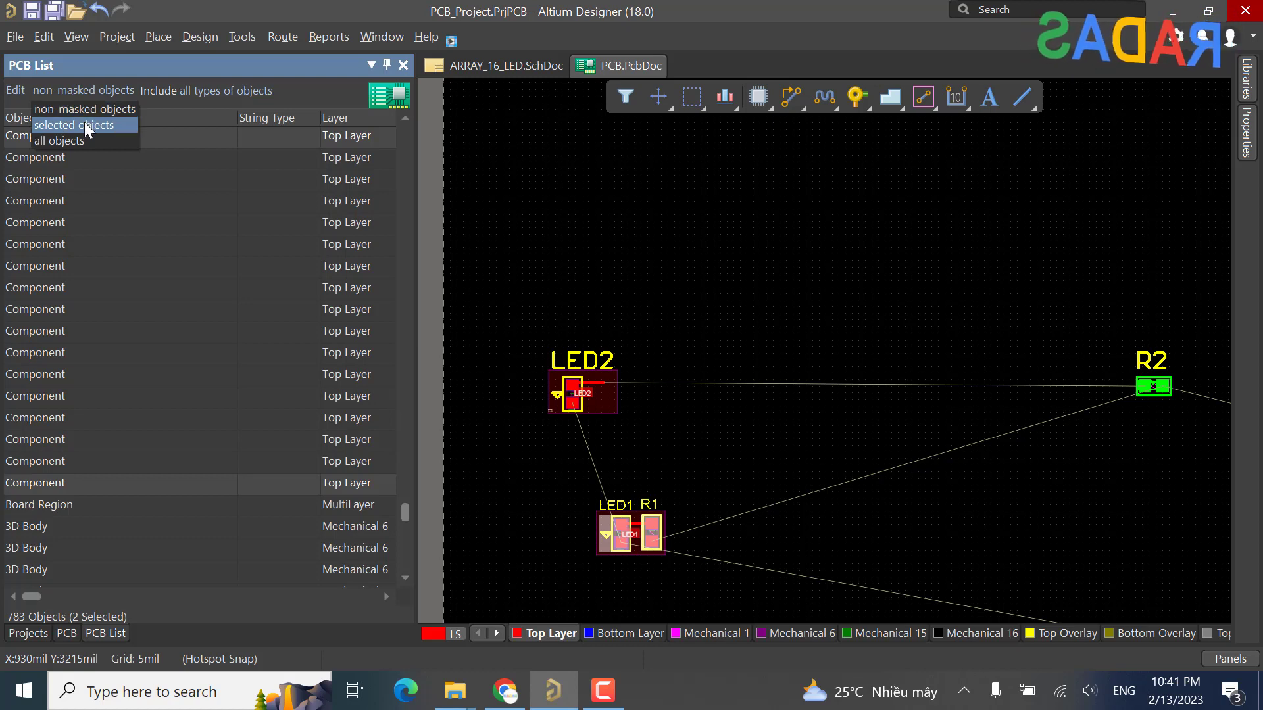
{"action": "left_click", "coordinate": [84, 122]}
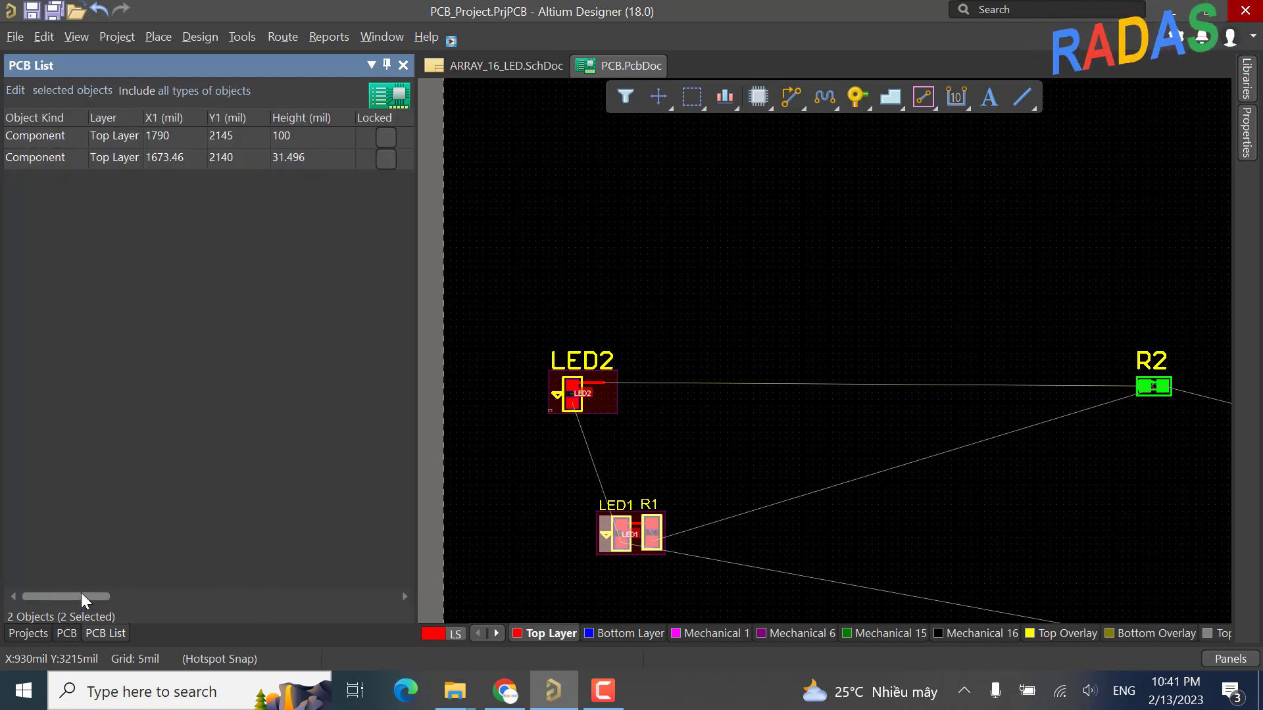
Step: Set the channel offset of the LED1 class's R0603 resistor to 0 and its LED0603 to 1, and save the board
{"action": "left_click_drag", "start_coordinate": [85, 598], "coordinate": [288, 599]}
{"action": "left_click", "coordinate": [125, 137]}
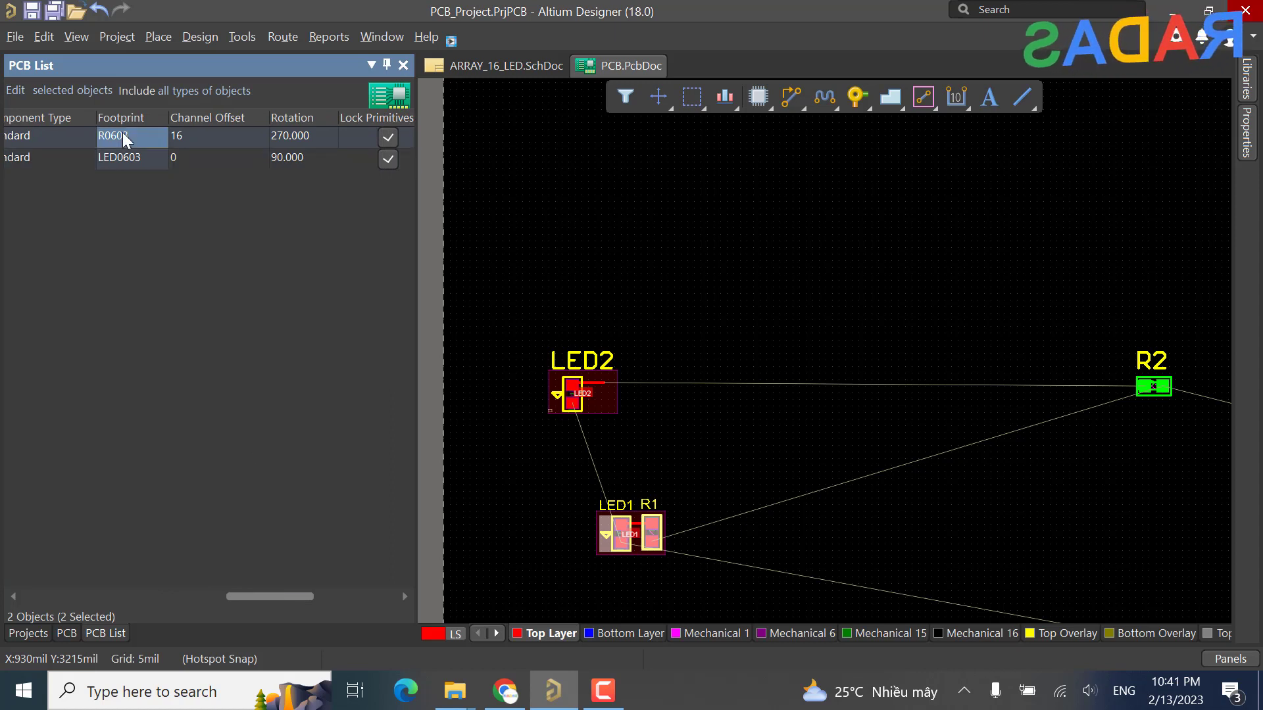
{"action": "left_click", "coordinate": [214, 140]}
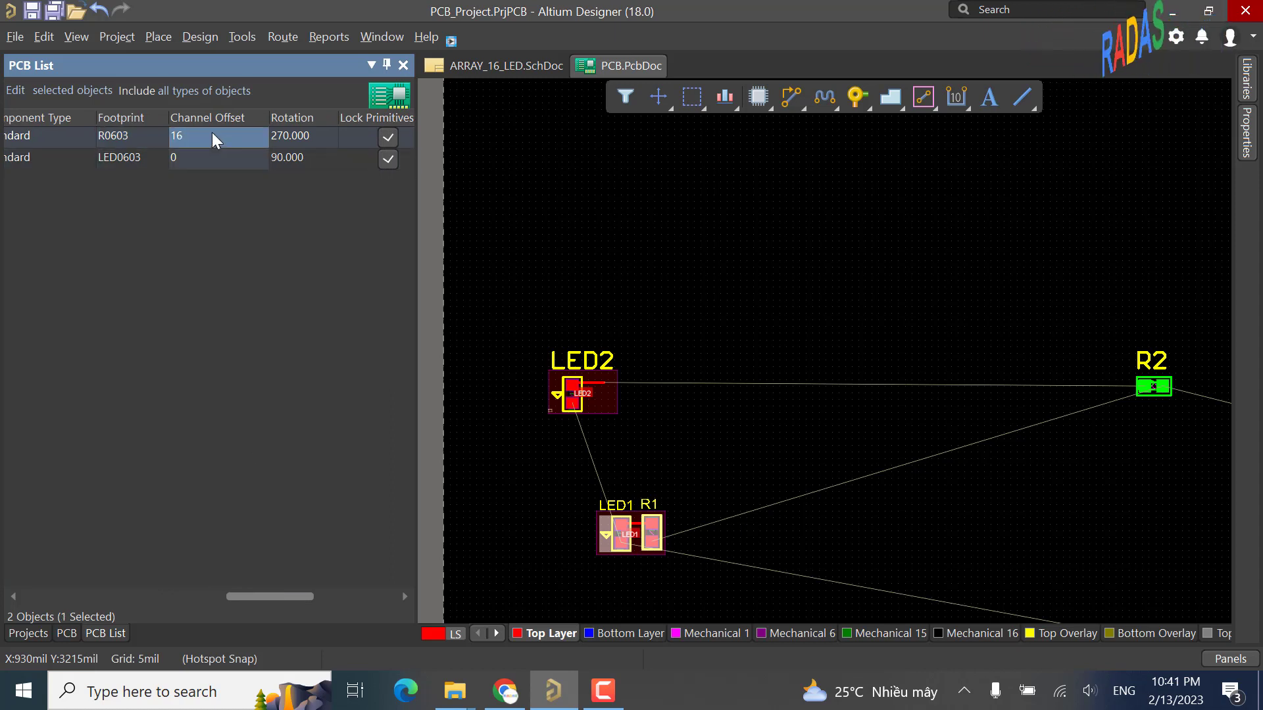
{"action": "left_click", "coordinate": [214, 140]}
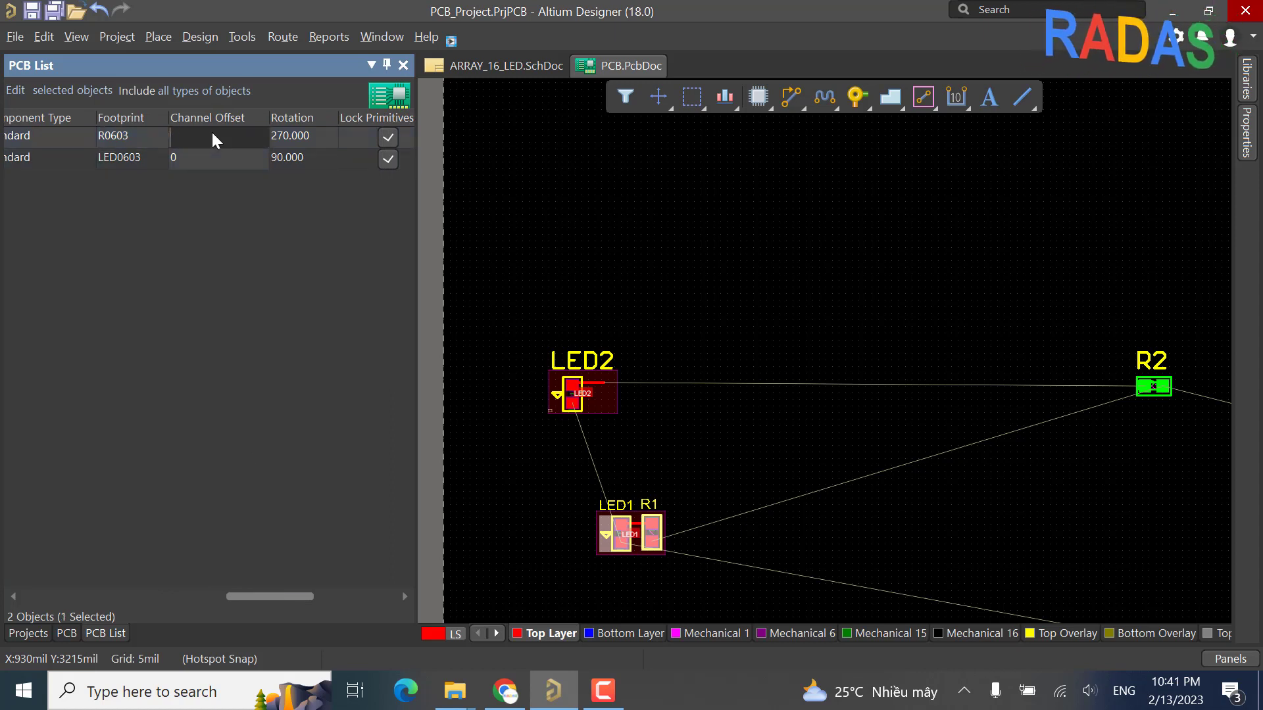
{"action": "type", "text": "0"}
{"action": "key", "text": "Return"}
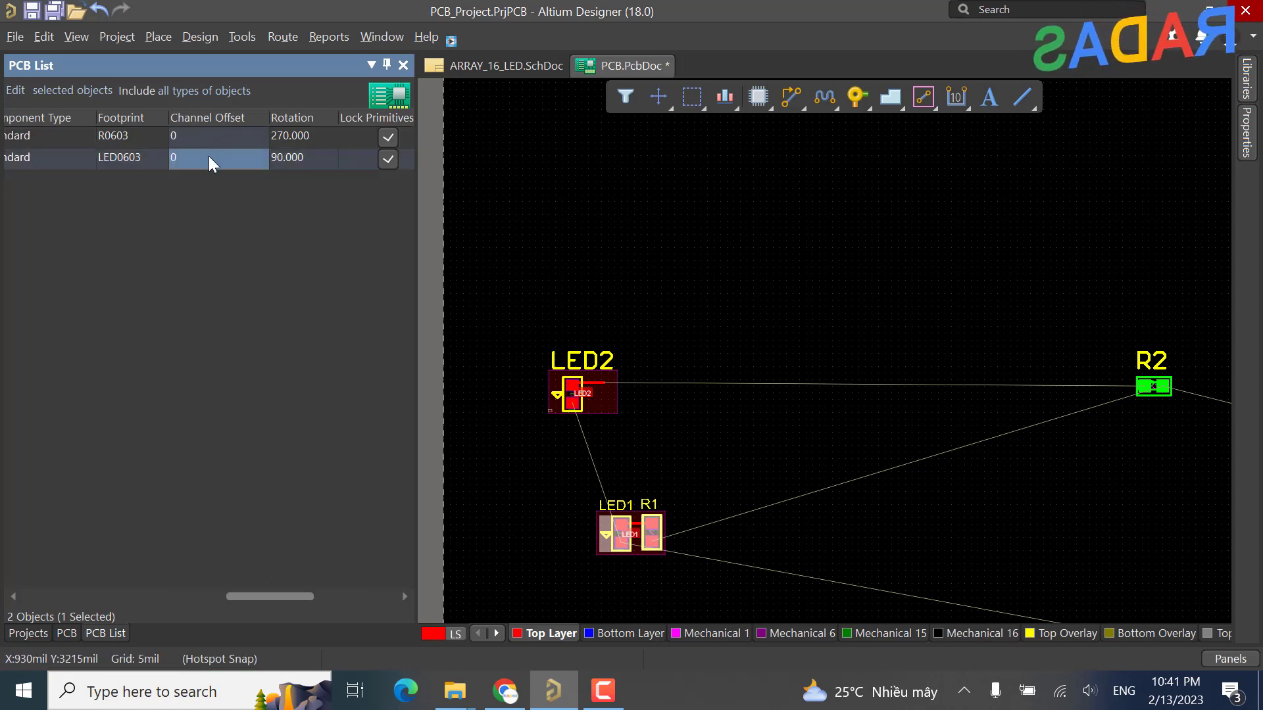
{"action": "left_click", "coordinate": [211, 161]}
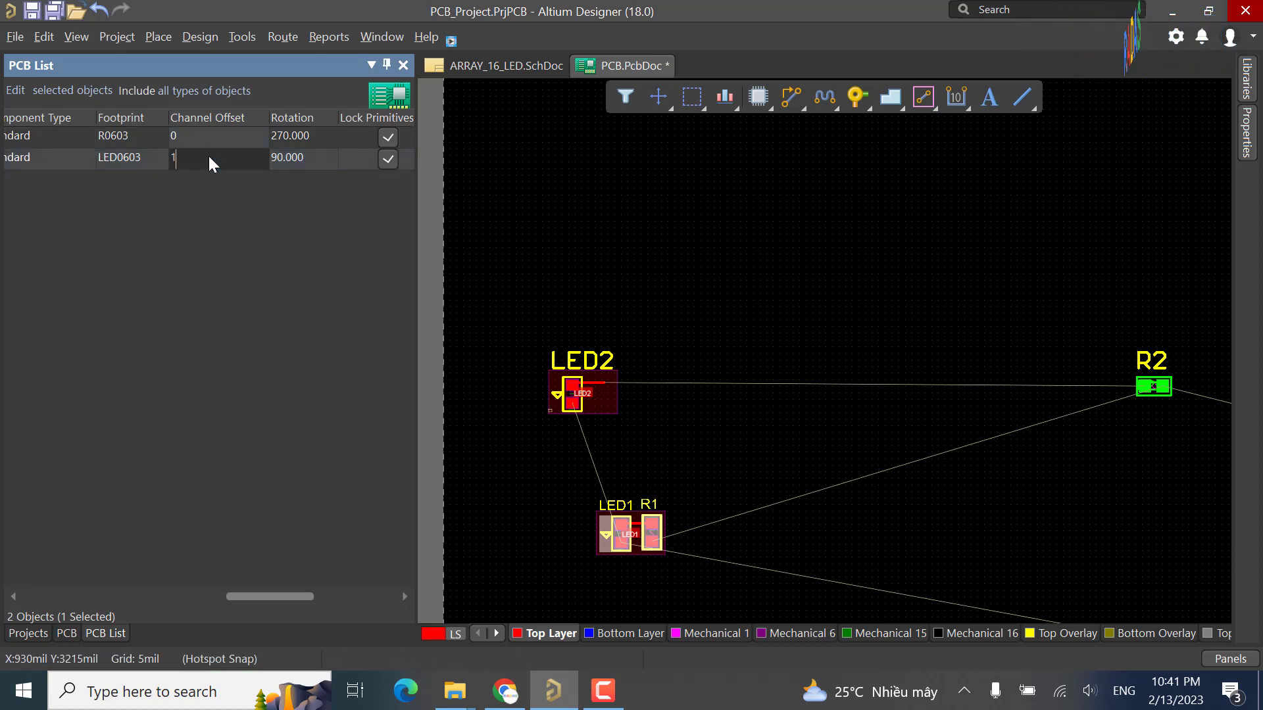
{"action": "type", "text": "1"}
{"action": "key", "text": "Return"}
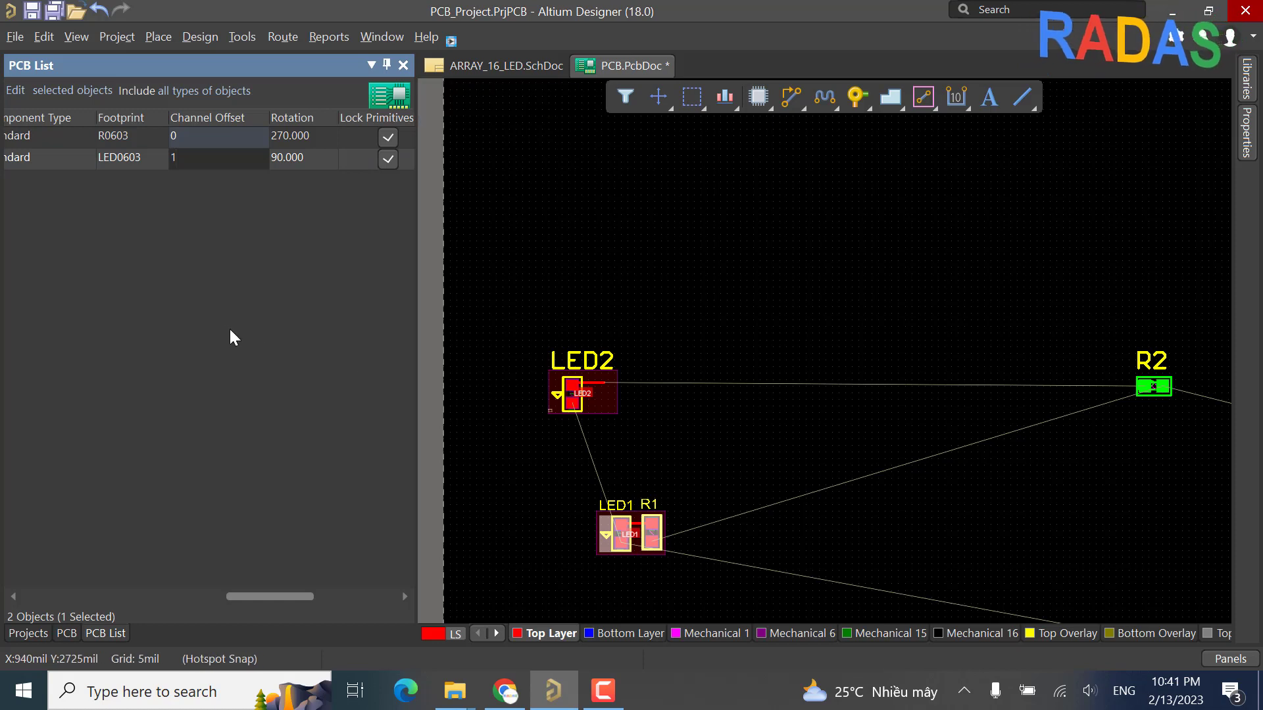
{"action": "key", "text": "ctrl+s"}
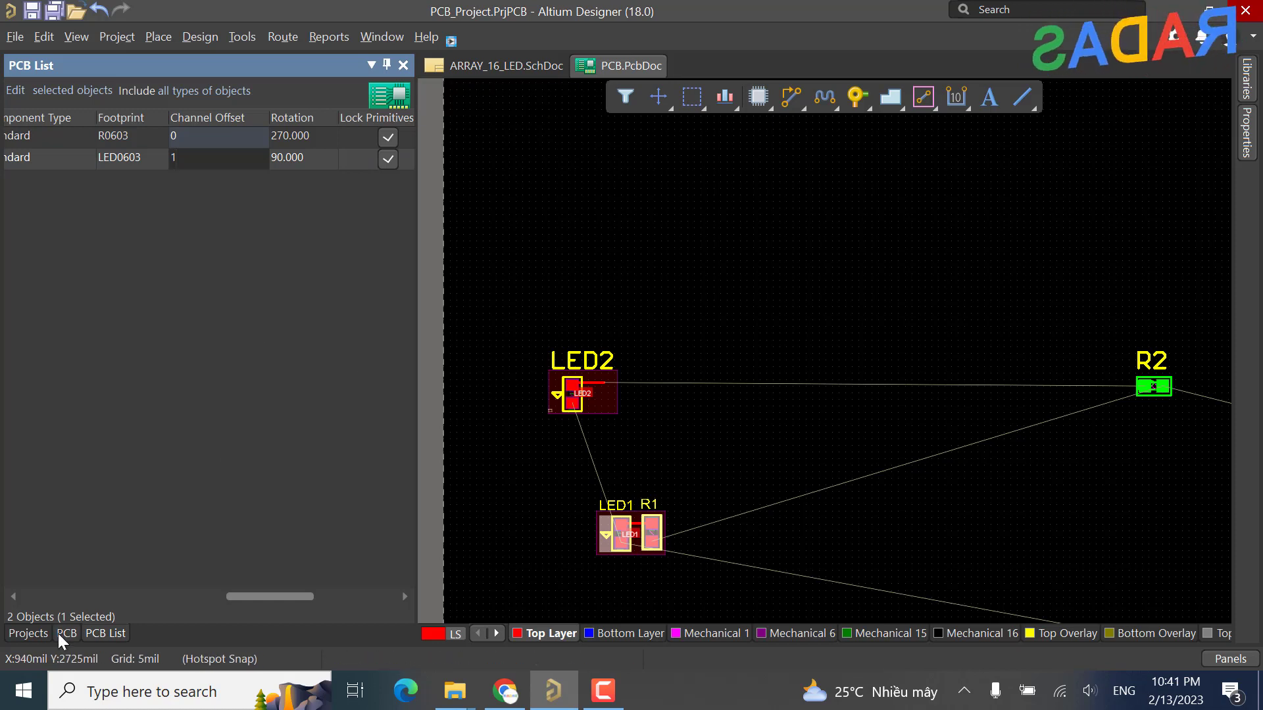
Step: Select the LED2 component class and show its components in the PCB List
{"action": "left_click", "coordinate": [66, 633]}
{"action": "left_click", "coordinate": [31, 247]}
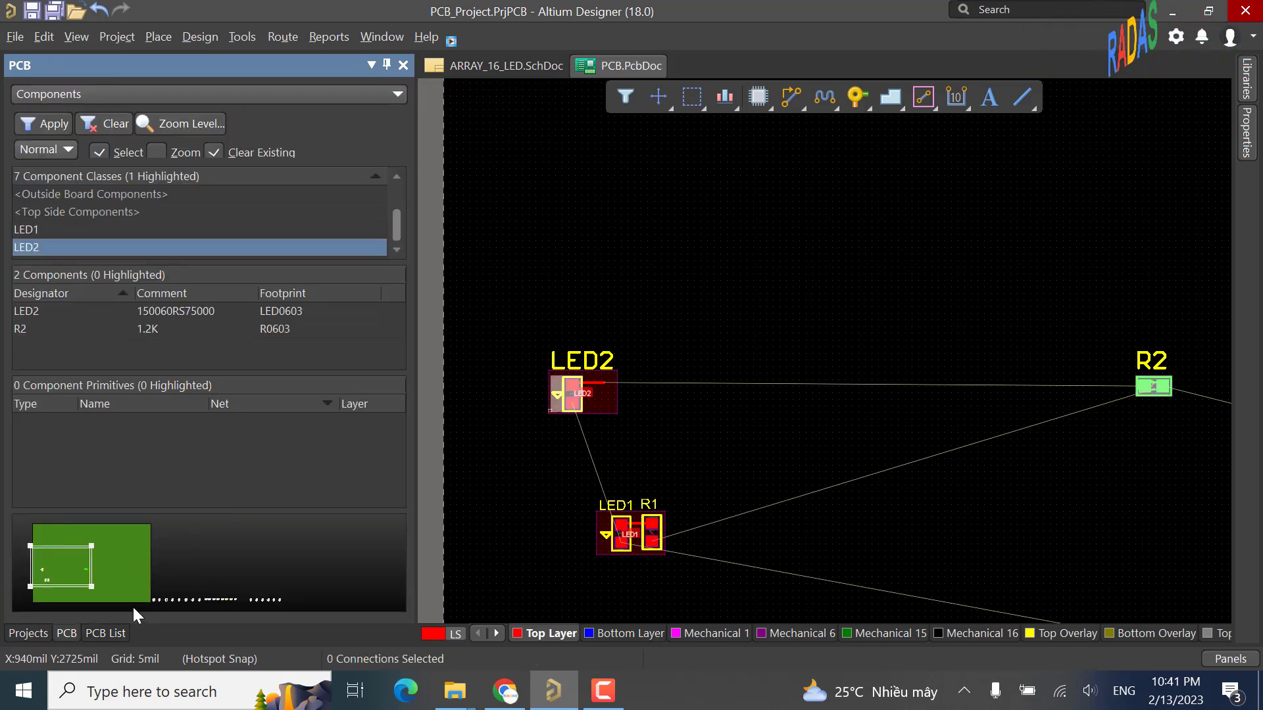
{"action": "left_click", "coordinate": [110, 632]}
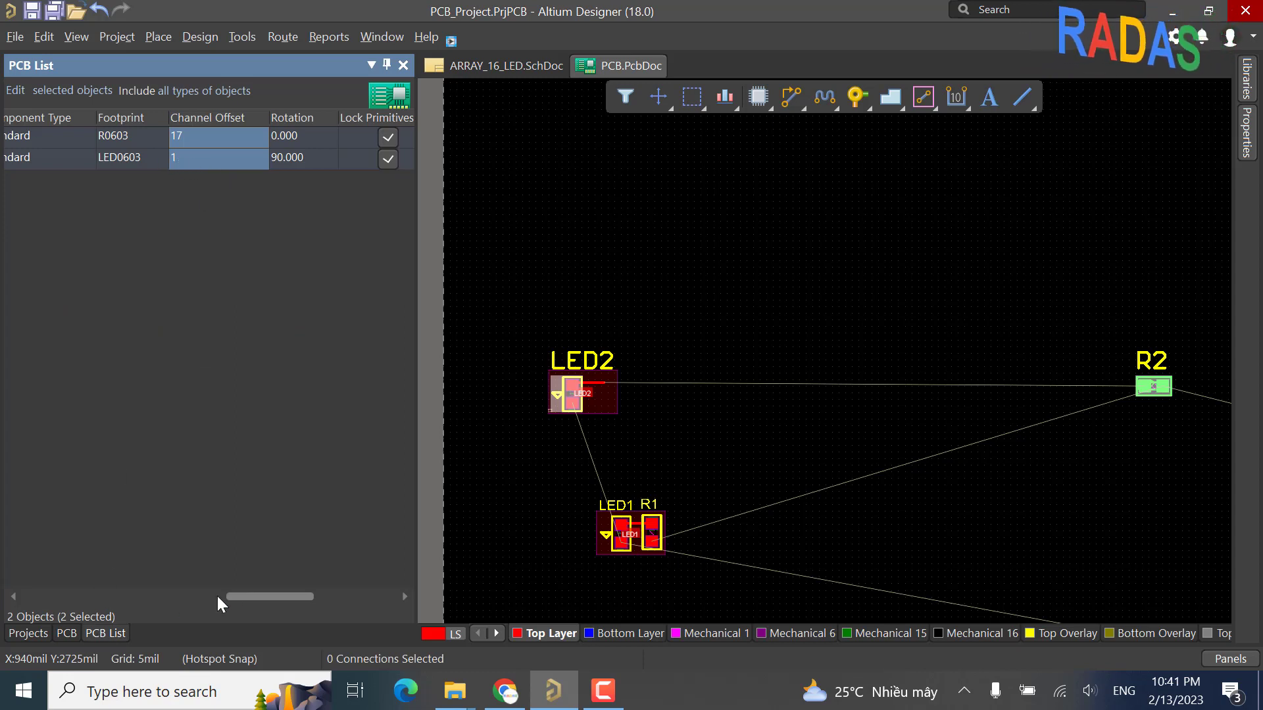
Step: Sort the listed LED2 class components by designator in descending order and return to their channel offsets
{"action": "mouse_move", "coordinate": [244, 600]}
{"action": "left_mouse_down"}
{"action": "mouse_move", "coordinate": [294, 605]}
{"action": "mouse_move", "coordinate": [263, 602]}
{"action": "left_mouse_up"}
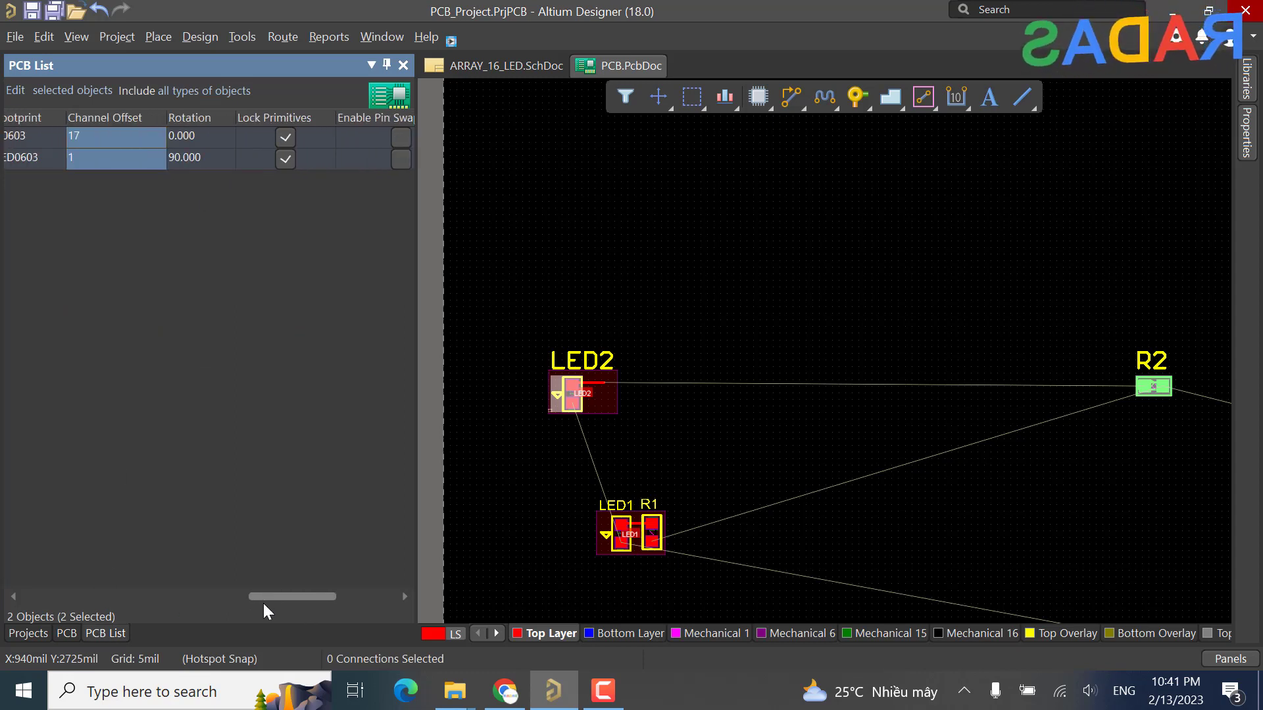
{"action": "scroll", "coordinate": [274, 361], "scroll_direction": "left", "scroll_amount": 2}
{"action": "left_click", "coordinate": [316, 135]}
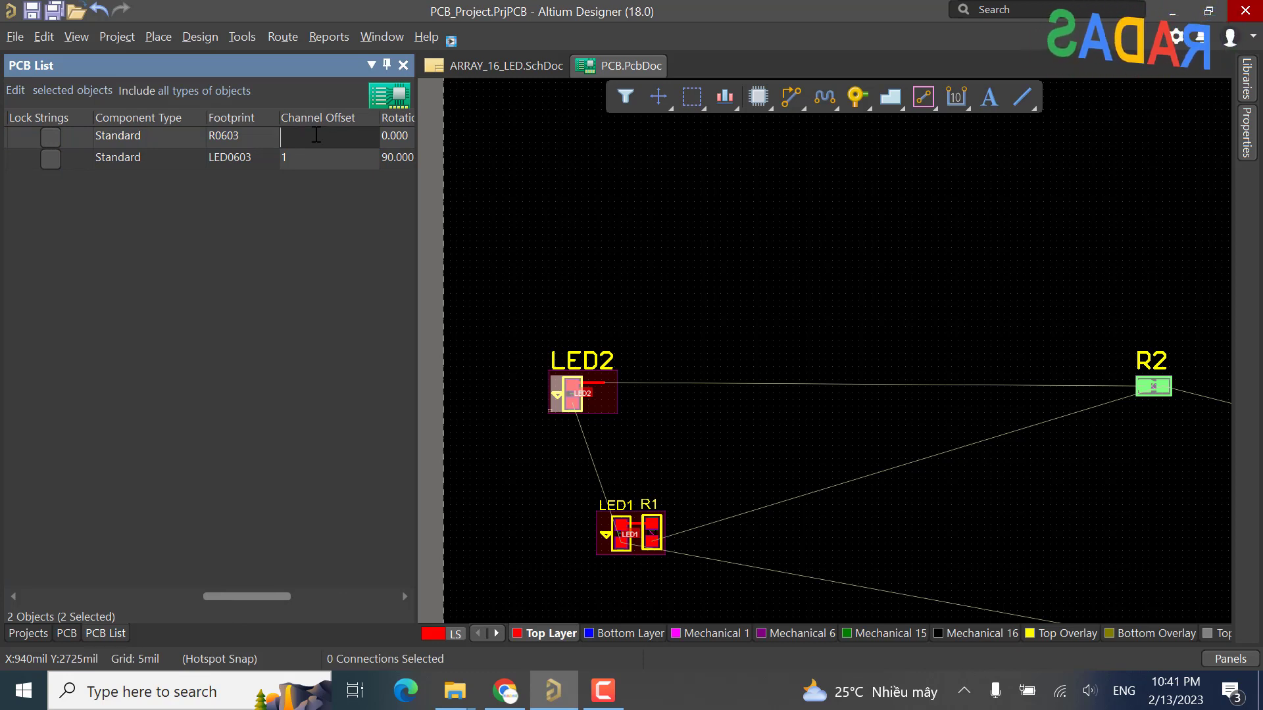
{"action": "left_click_drag", "start_coordinate": [286, 600], "coordinate": [140, 596]}
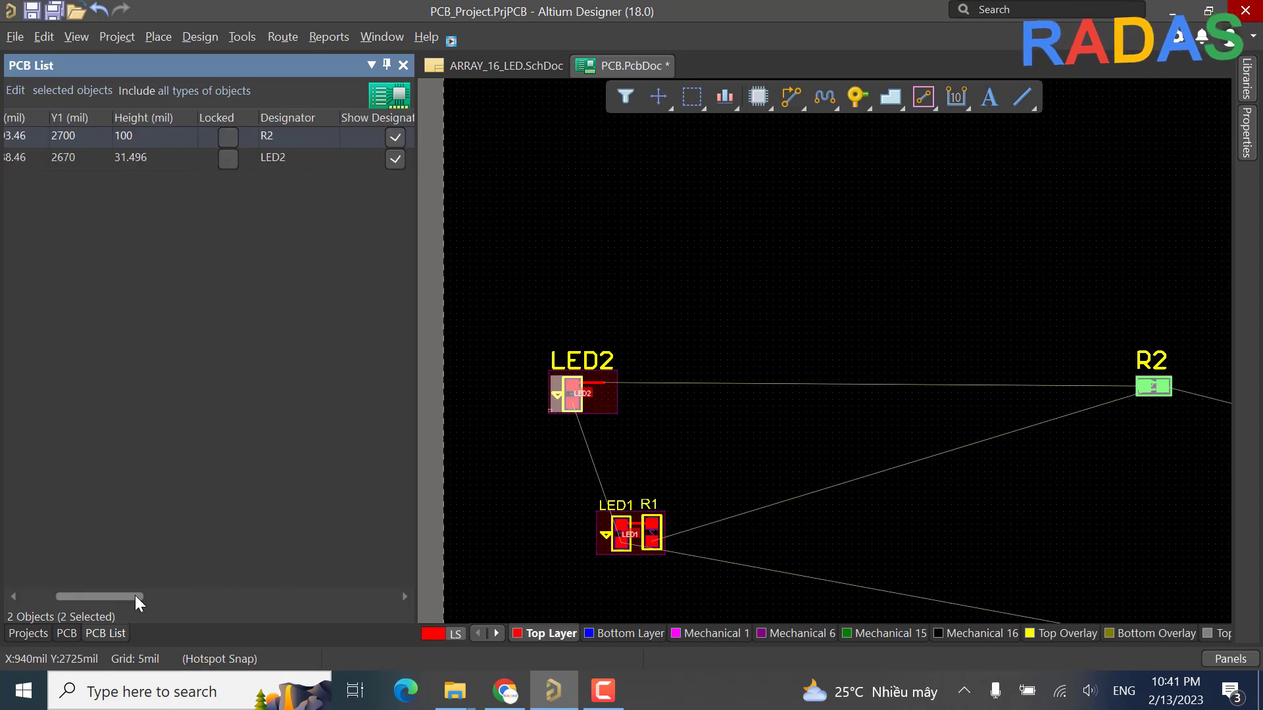
{"action": "left_click", "coordinate": [283, 119]}
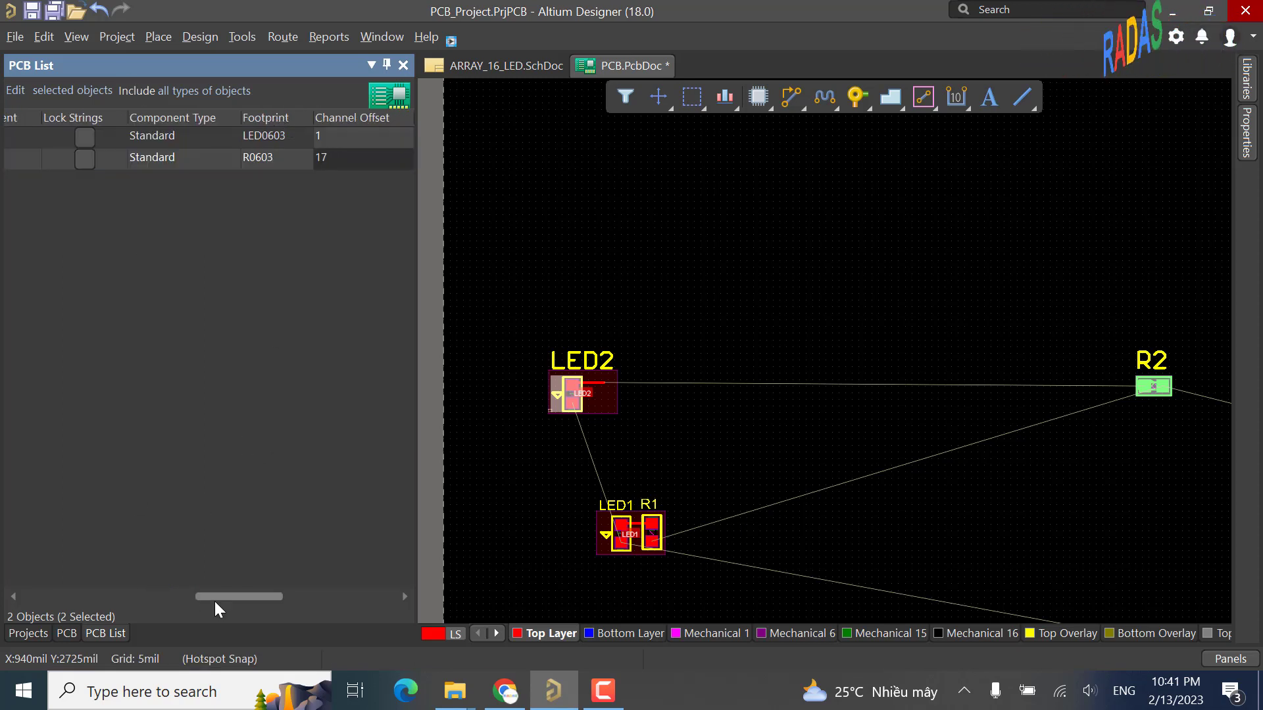
{"action": "left_click_drag", "start_coordinate": [228, 598], "coordinate": [100, 596]}
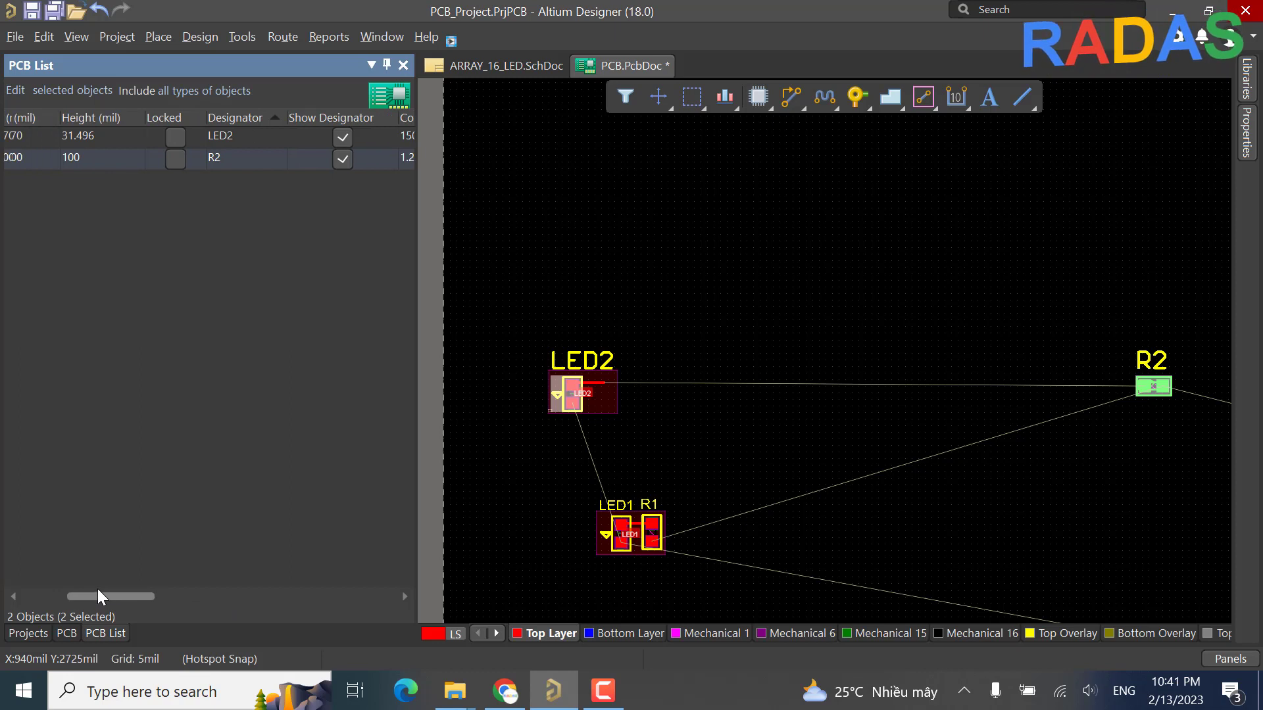
{"action": "left_click", "coordinate": [261, 123]}
{"action": "left_click_drag", "start_coordinate": [249, 598], "coordinate": [297, 598]}
Step: Set the channel offset to 0 for R2 and 1 for LED2, clear the selection, and save the board
{"action": "left_click", "coordinate": [167, 139]}
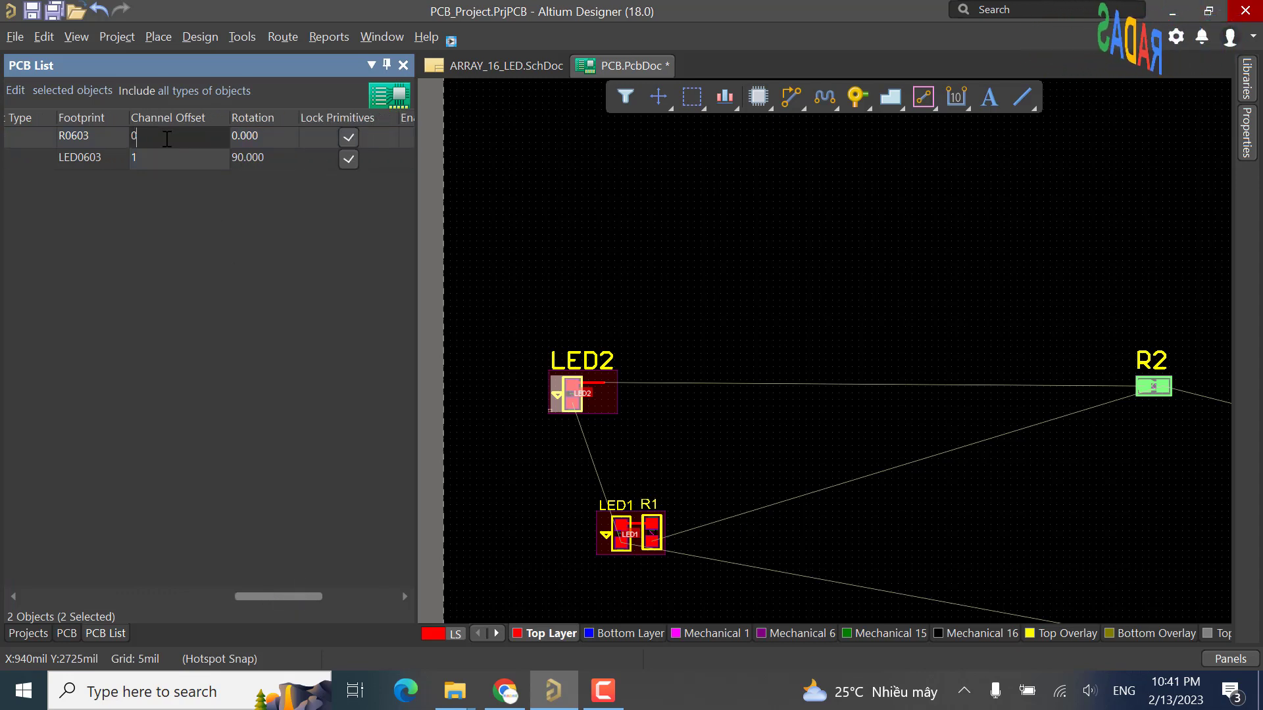
{"action": "key", "text": "Return"}
{"action": "left_click", "coordinate": [171, 163]}
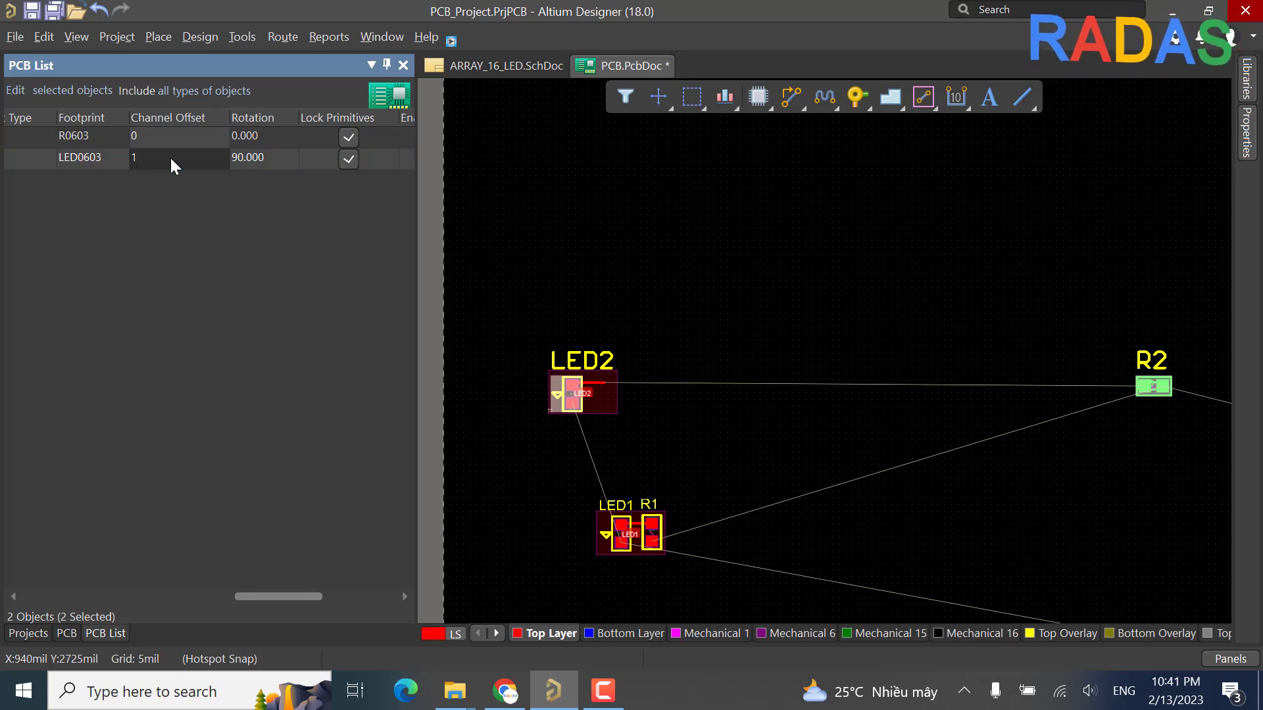
{"action": "key", "text": "Return"}
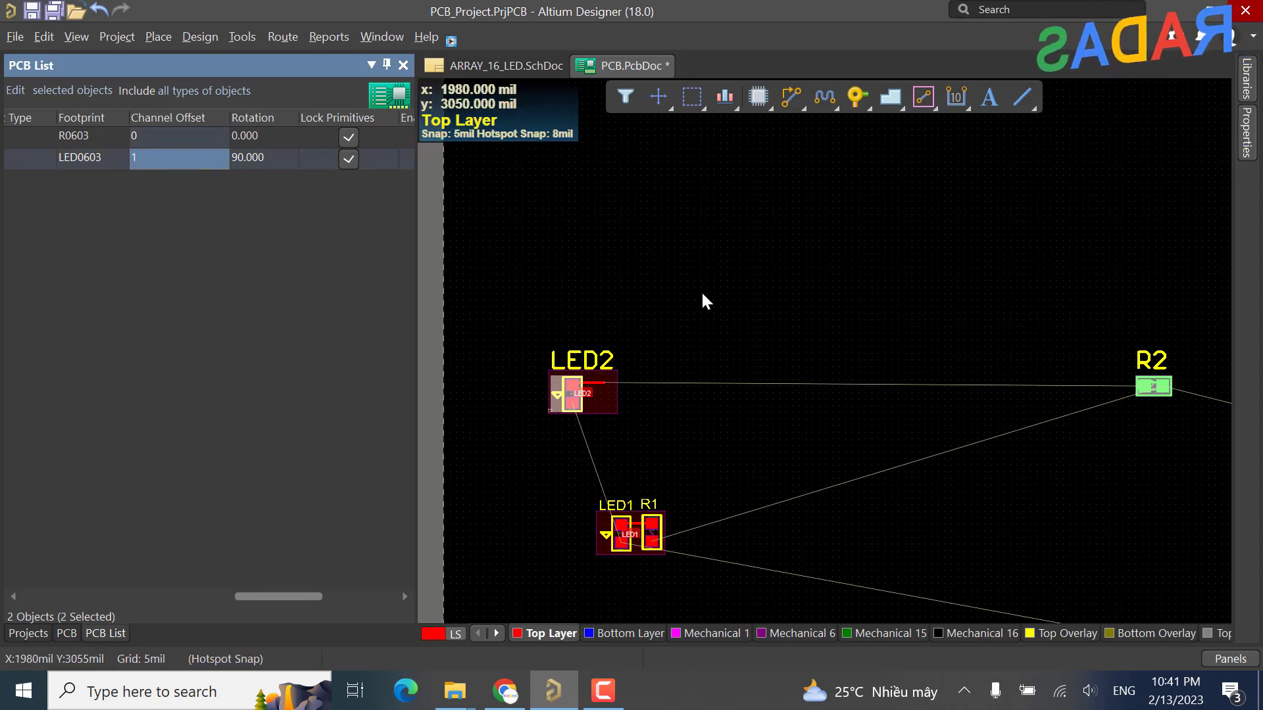
{"action": "left_click", "coordinate": [682, 305]}
{"action": "key", "text": "ctrl+s"}
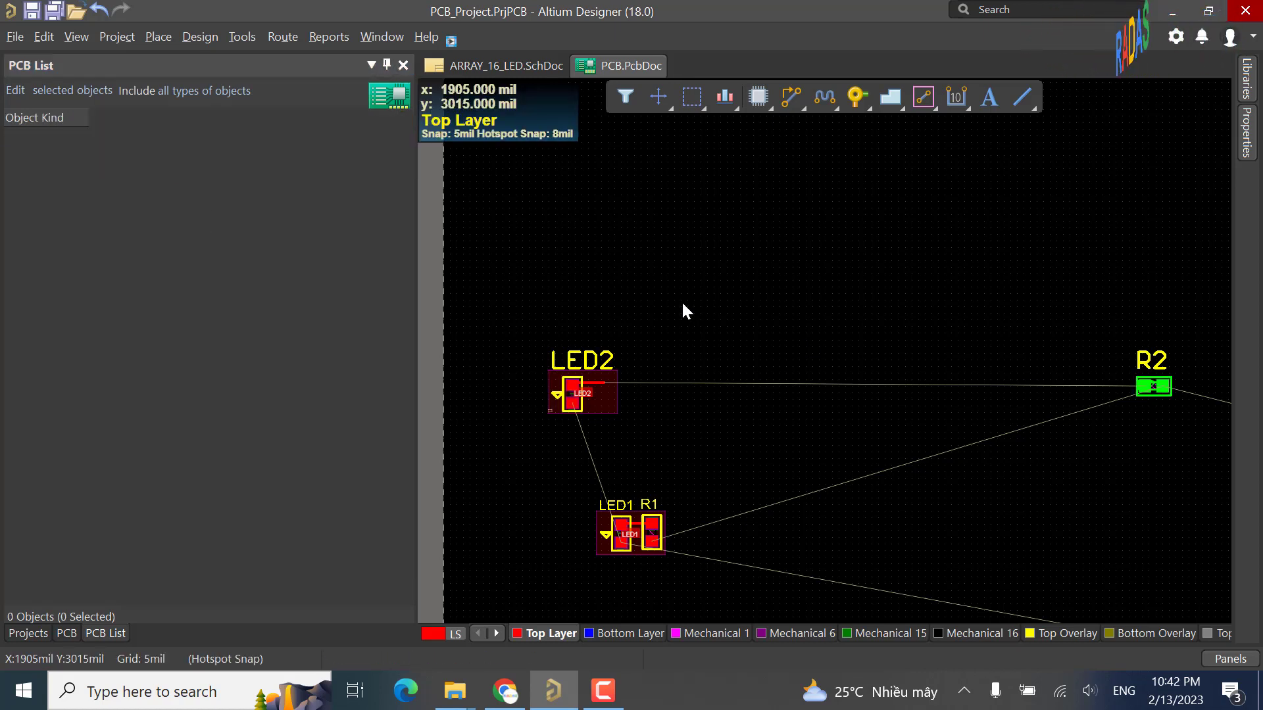
Step: Copy the LED1 room's formats to the LED2 room, matching components by channel offsets
{"action": "left_click", "coordinate": [67, 632]}
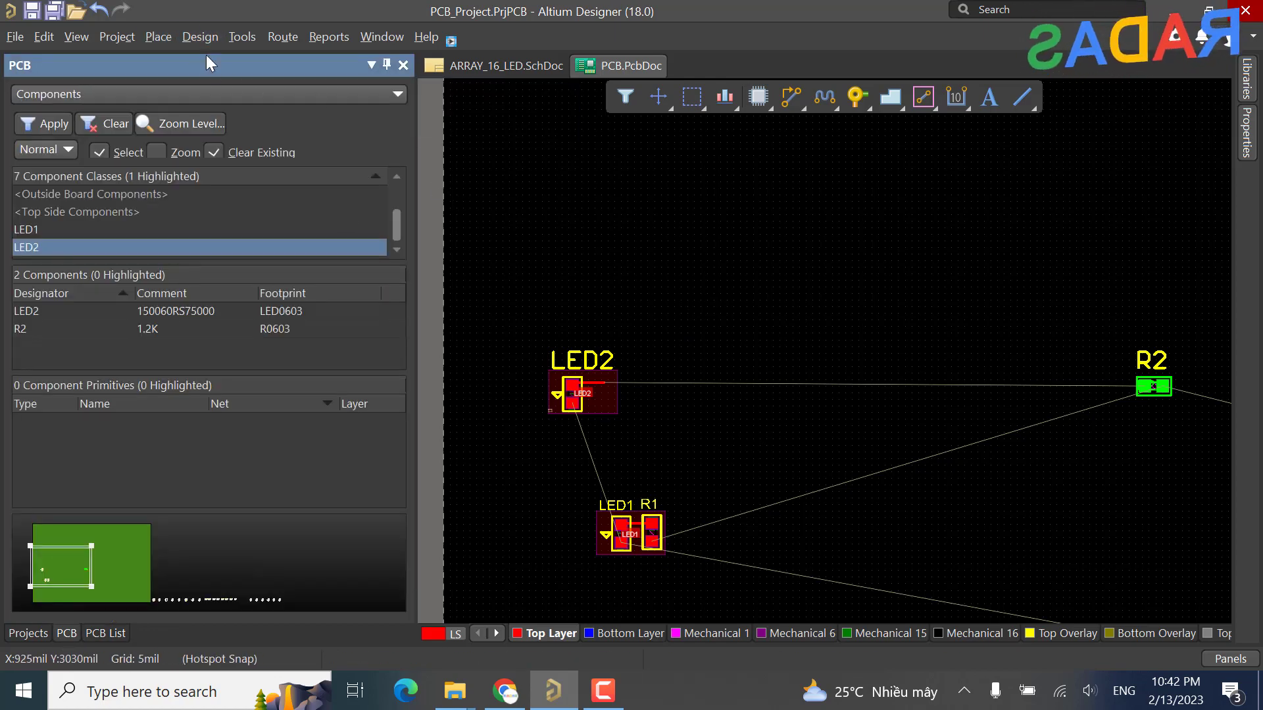
{"action": "left_click", "coordinate": [198, 36]}
{"action": "mouse_move", "coordinate": [258, 270]}
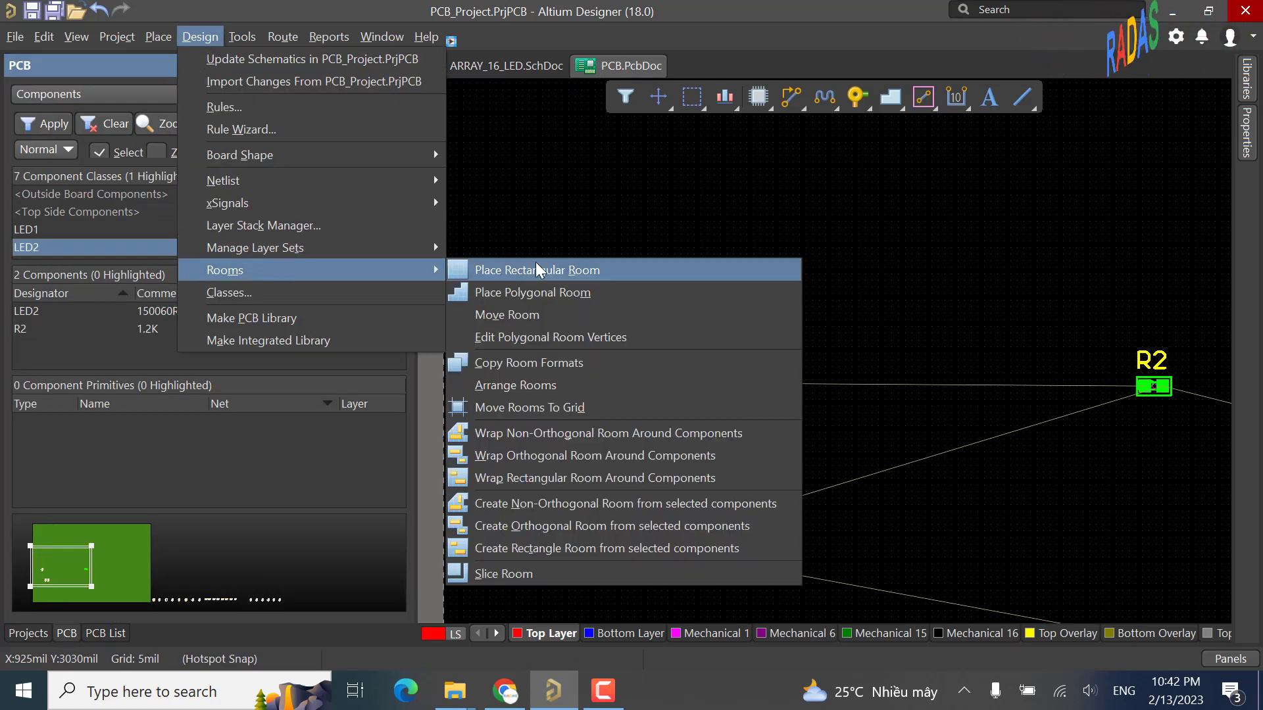
{"action": "left_click", "coordinate": [563, 362]}
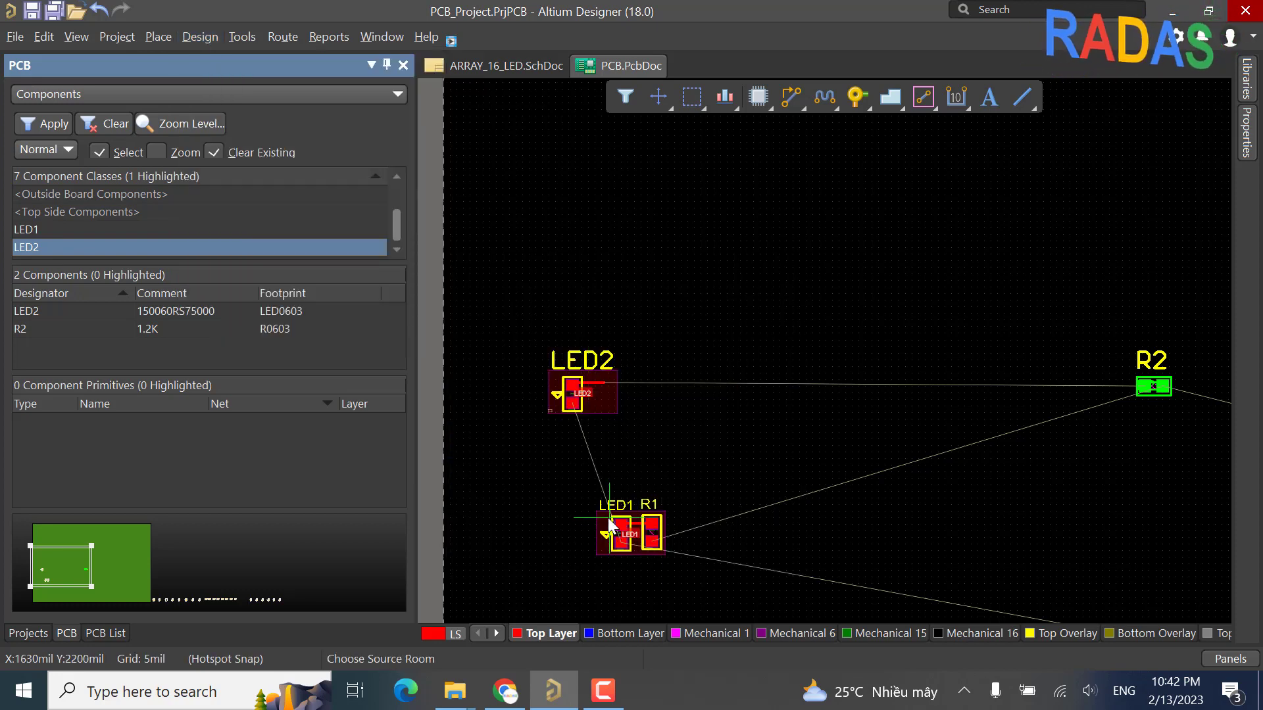
{"action": "left_click", "coordinate": [608, 519]}
{"action": "left_click", "coordinate": [599, 388]}
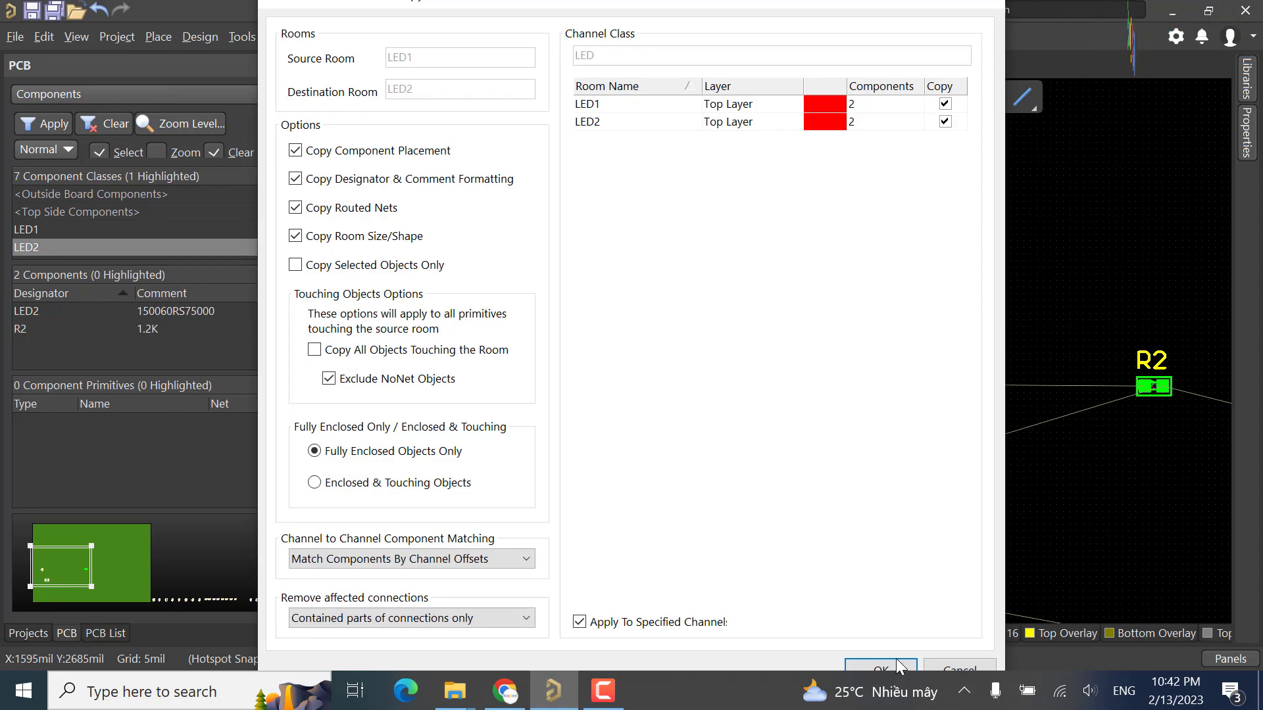
{"action": "left_click", "coordinate": [413, 560]}
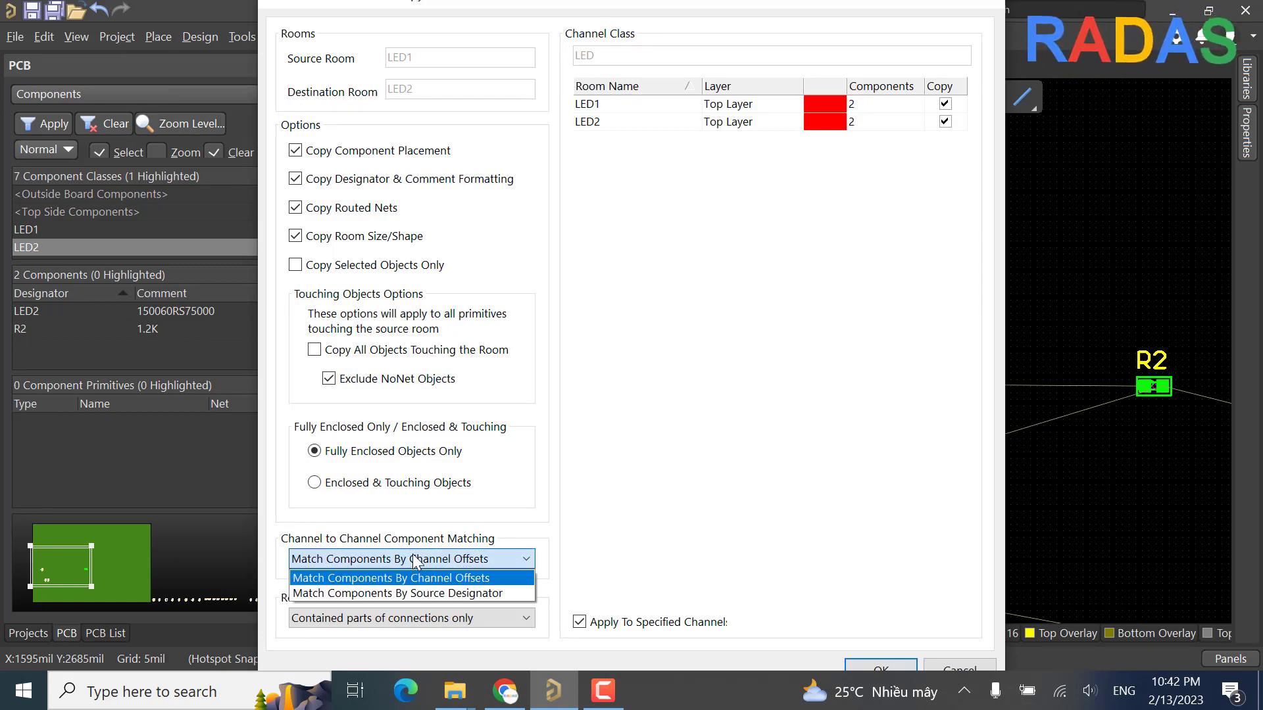
{"action": "left_click", "coordinate": [479, 578]}
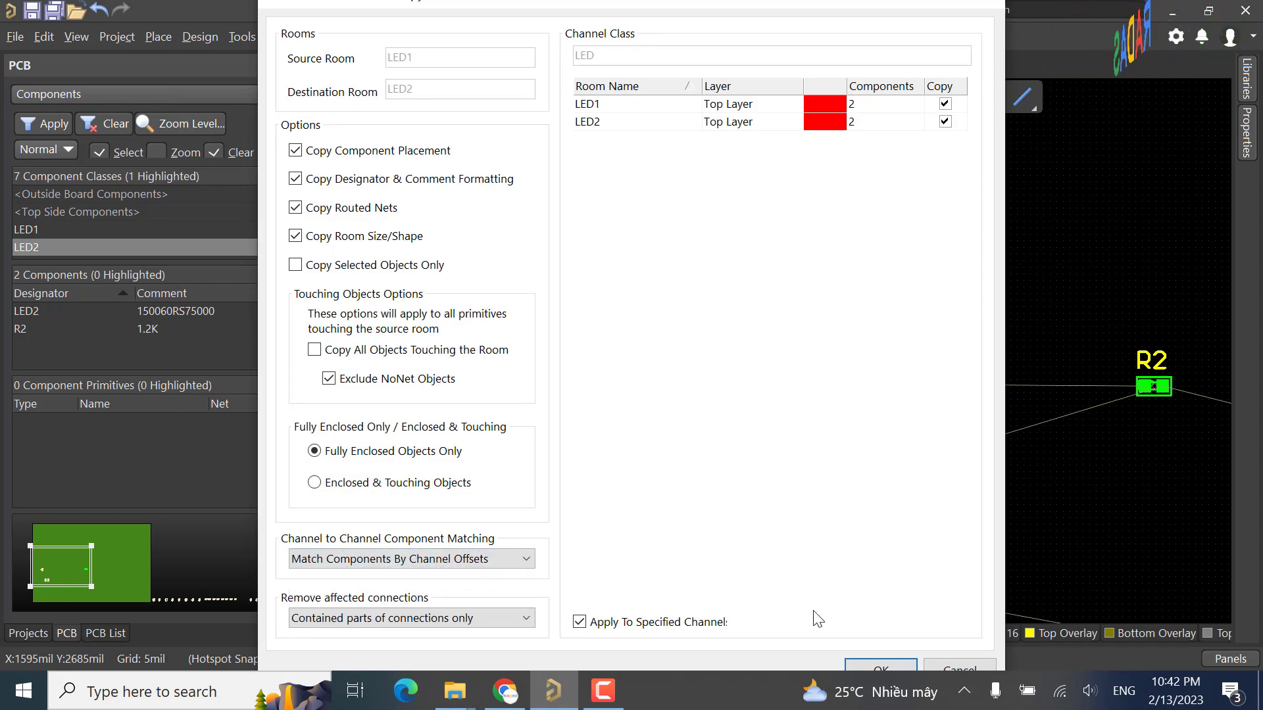
{"action": "left_click", "coordinate": [889, 664]}
{"action": "left_click", "coordinate": [735, 381]}
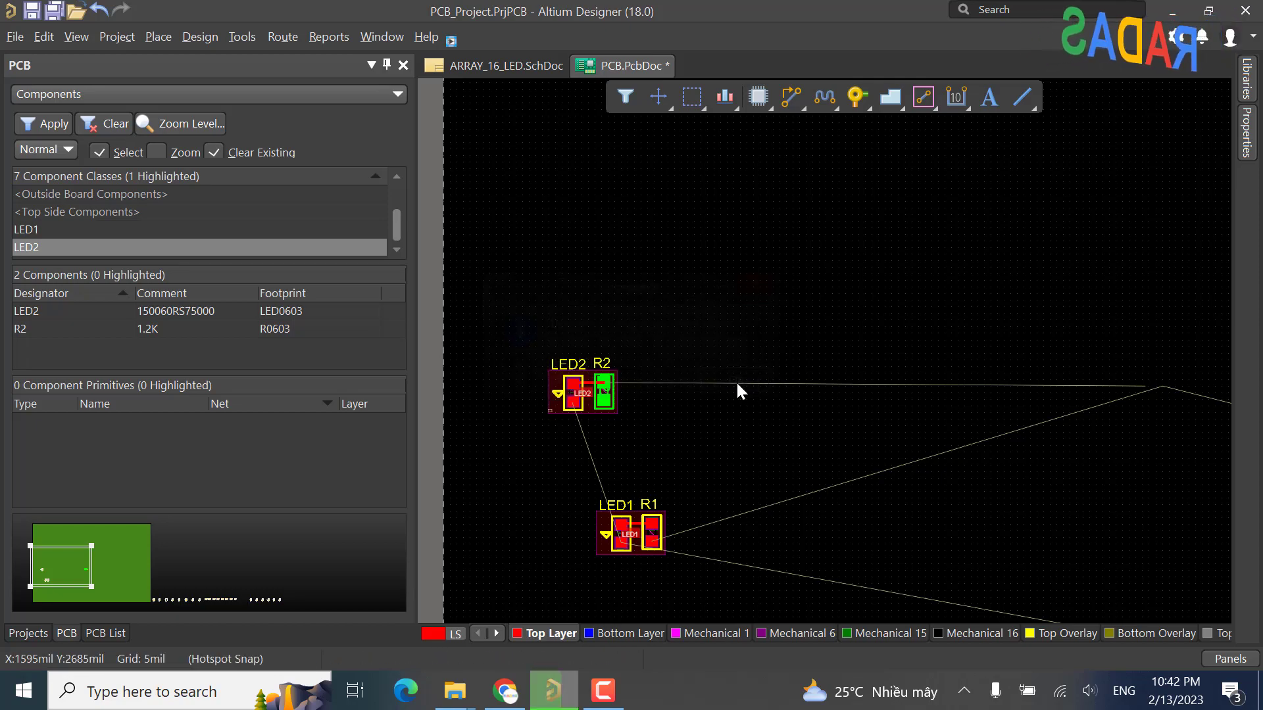
{"action": "scroll", "coordinate": [576, 421], "scroll_direction": "up", "scroll_amount": 3, "text": "ctrl"}
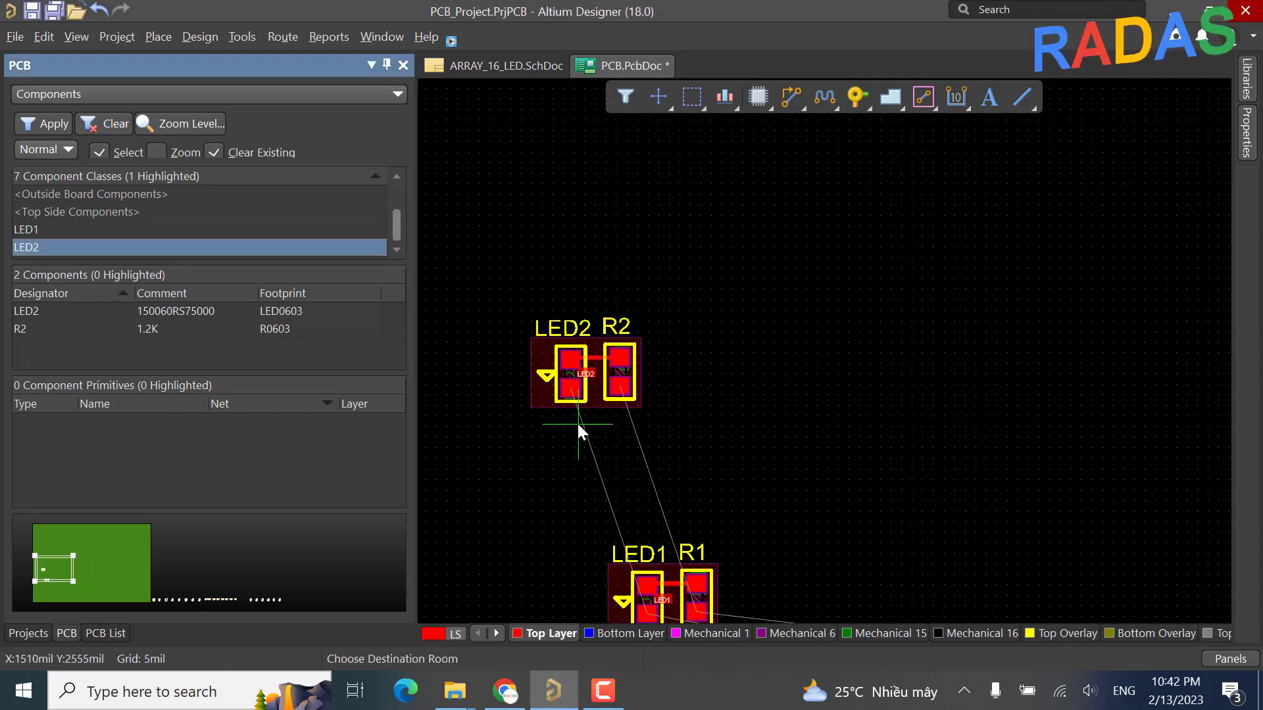
{"action": "scroll", "coordinate": [576, 421], "scroll_direction": "down", "scroll_amount": 3, "text": "ctrl"}
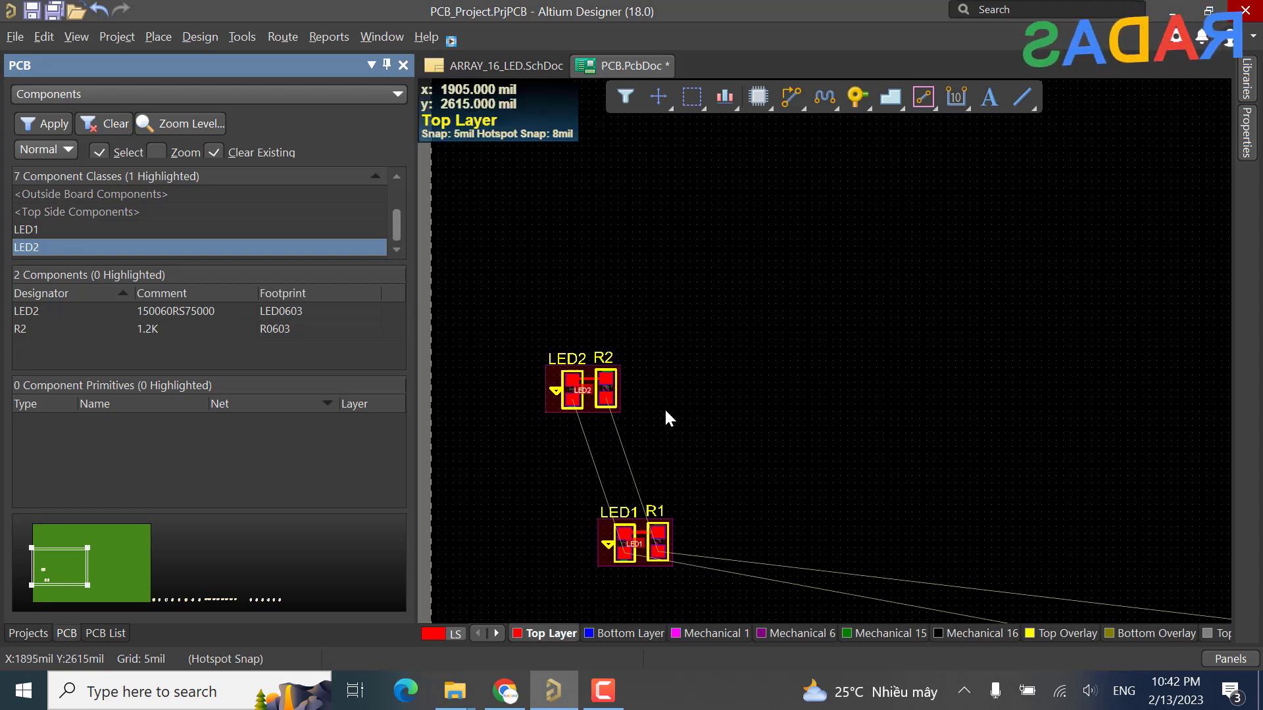
Step: Move the LED2 room with its components beside the LED1 room and align the two in a row
{"action": "left_click", "coordinate": [553, 399]}
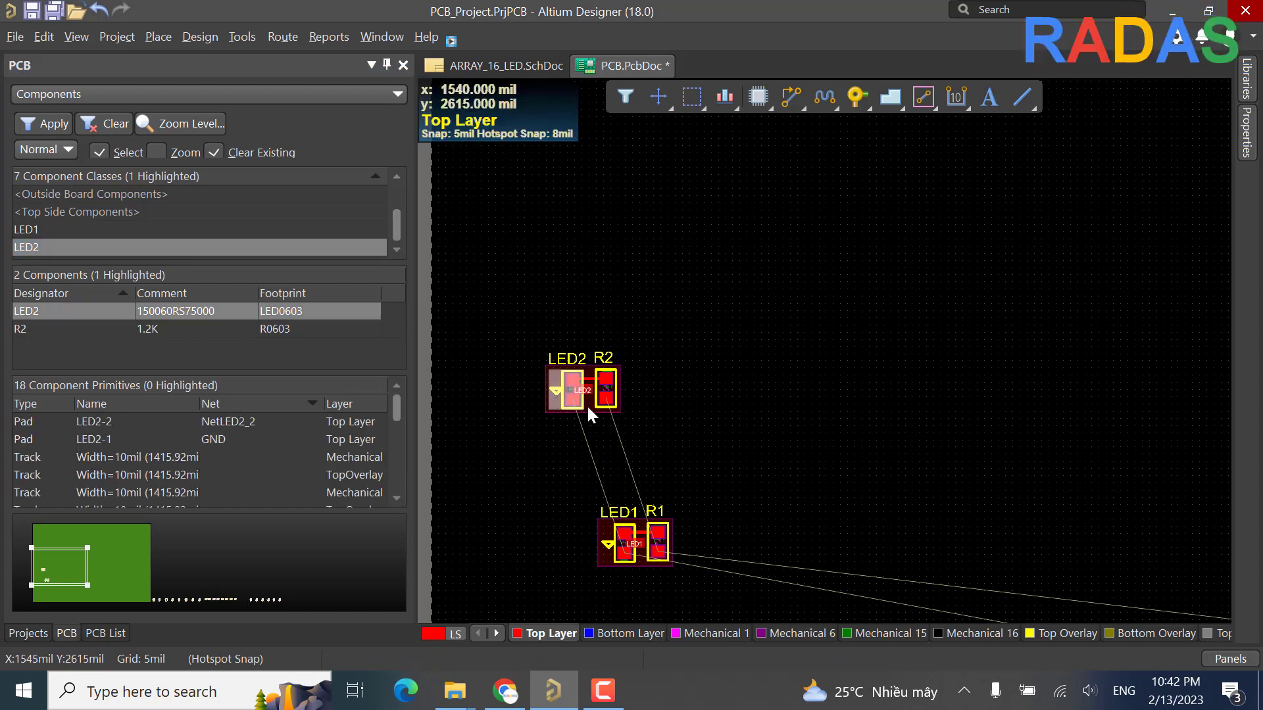
{"action": "left_click_drag", "start_coordinate": [584, 408], "coordinate": [808, 482]}
{"action": "scroll", "coordinate": [677, 592], "scroll_direction": "up", "scroll_amount": 5, "text": "ctrl"}
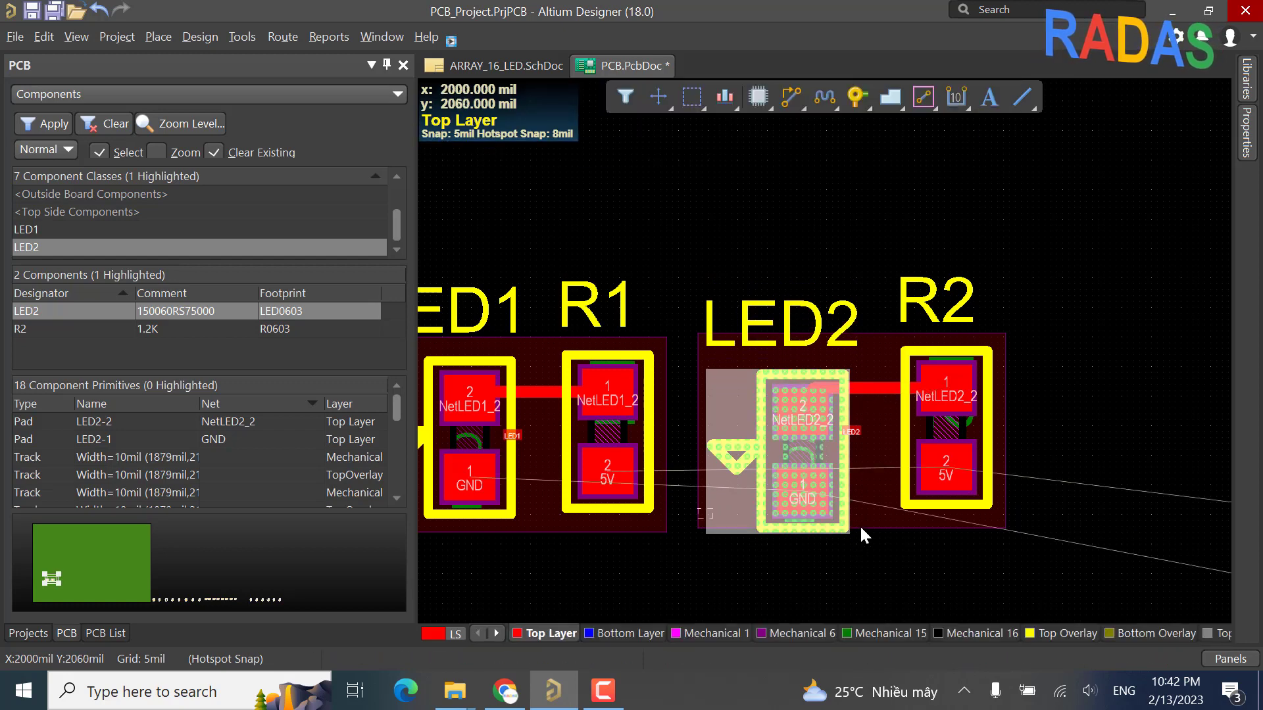
{"action": "left_click_drag", "start_coordinate": [708, 526], "coordinate": [695, 533]}
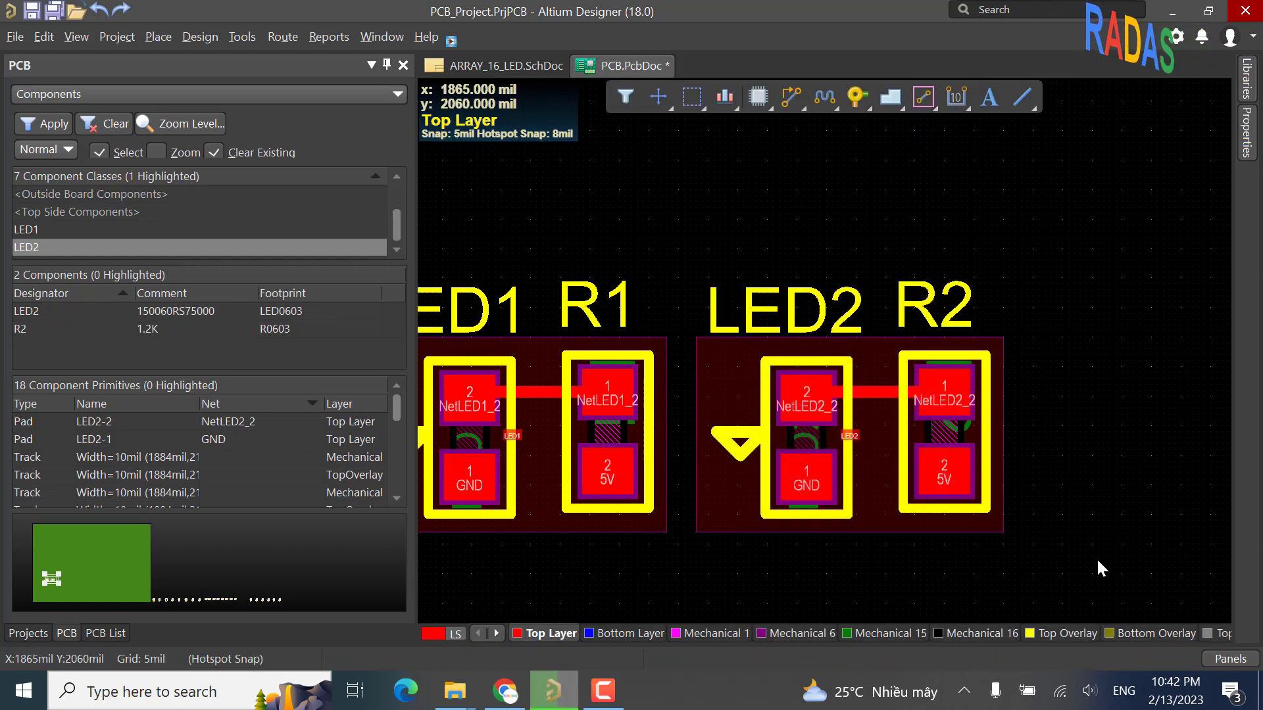
{"action": "scroll", "coordinate": [748, 484], "scroll_direction": "down", "scroll_amount": 1, "text": "ctrl"}
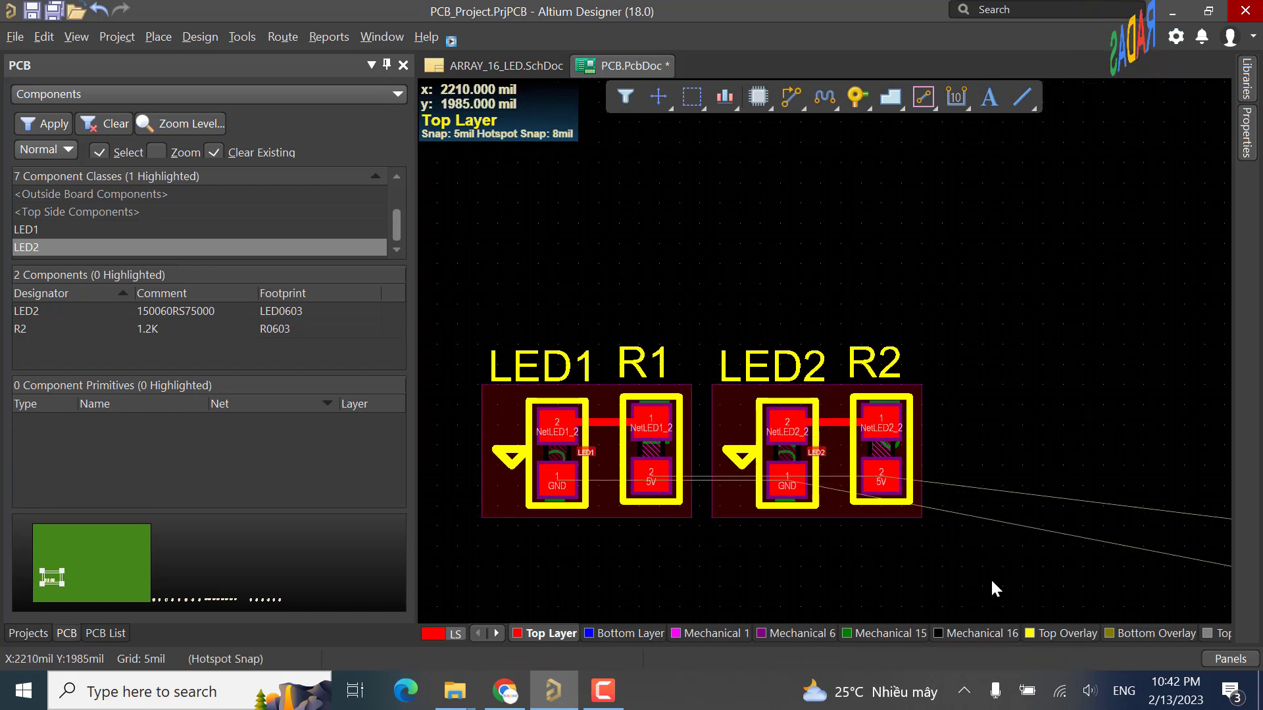
Step: In the ARRAY_16_LED schematic, add a ClassName parameter with the value LED3 to both R3 and LED3
{"action": "left_click", "coordinate": [26, 634]}
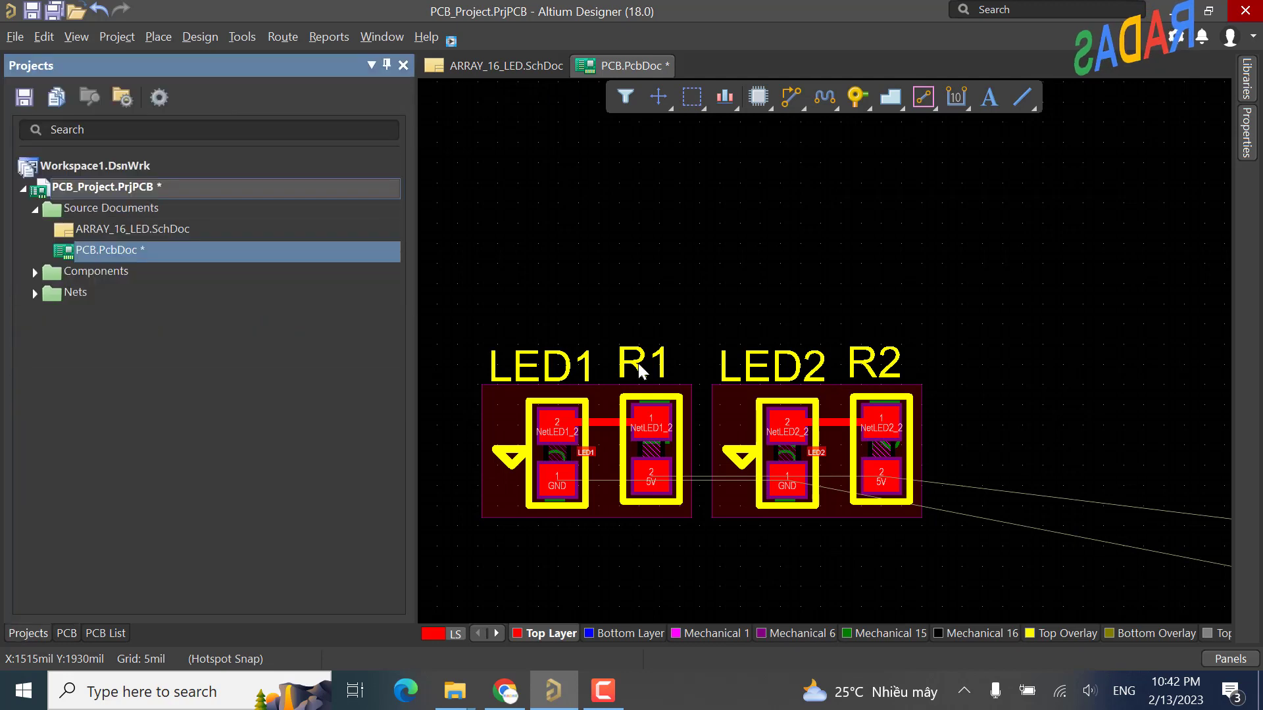
{"action": "left_click", "coordinate": [105, 229]}
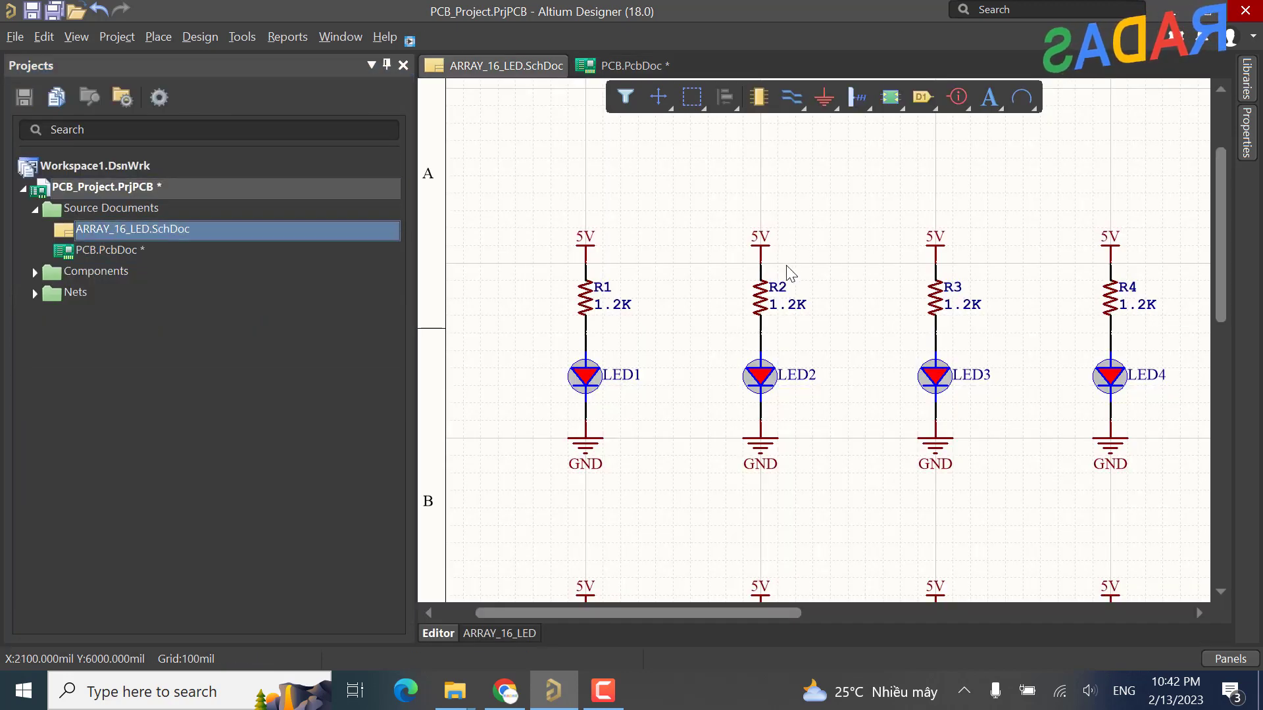
{"action": "scroll", "coordinate": [505, 310], "scroll_direction": "down", "scroll_amount": 1, "text": "ctrl"}
{"action": "left_click_drag", "start_coordinate": [701, 212], "coordinate": [834, 433]}
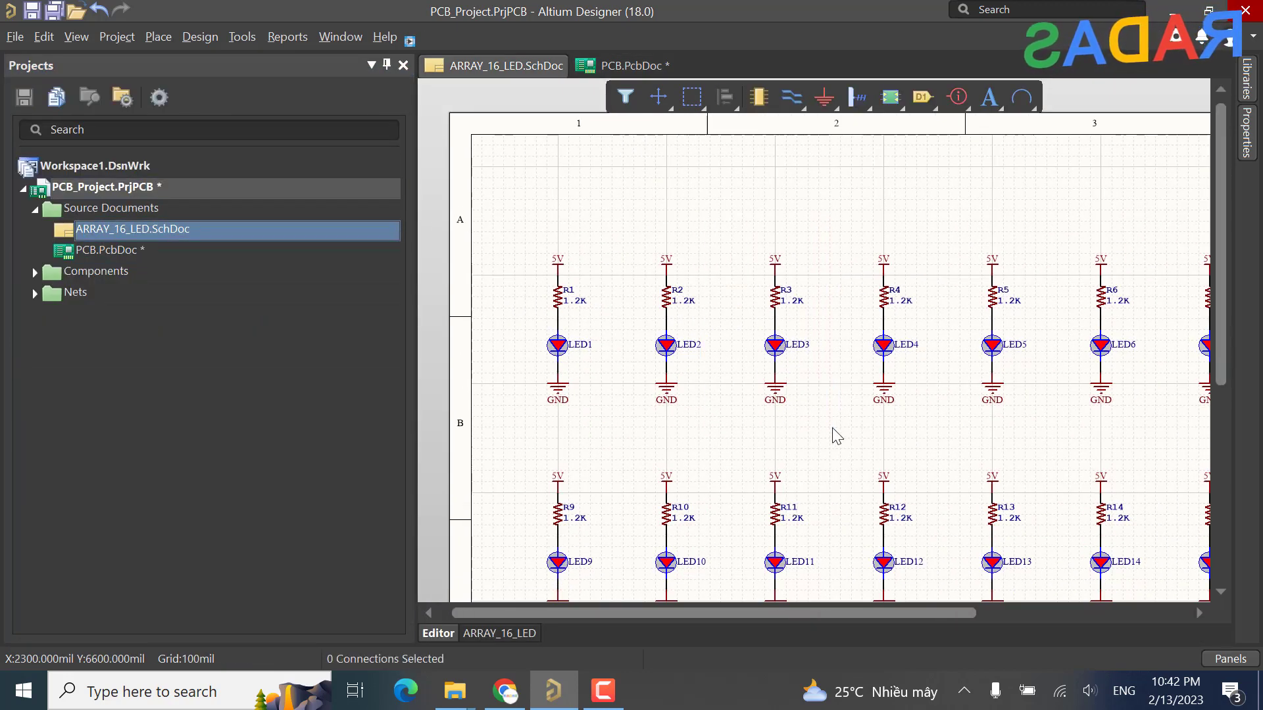
{"action": "left_click", "coordinate": [1246, 135]}
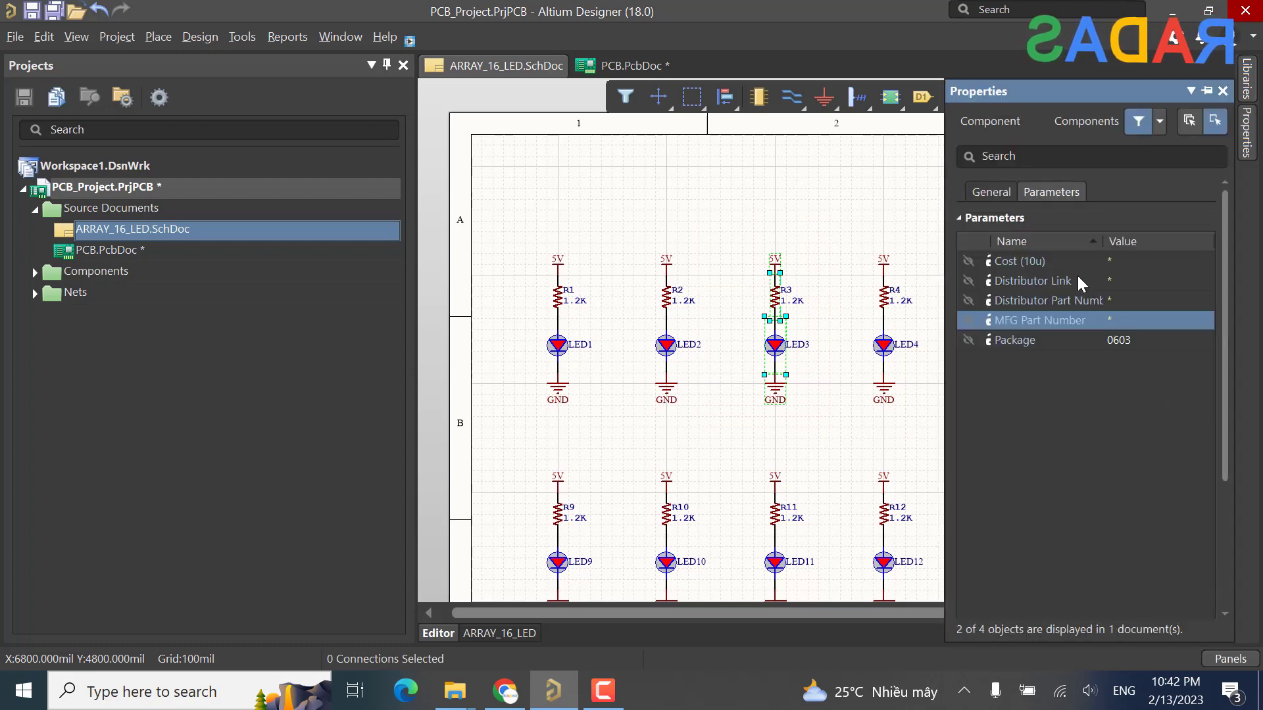
{"action": "scroll", "coordinate": [1112, 470], "scroll_direction": "down", "scroll_amount": 3}
{"action": "left_click", "coordinate": [1141, 592]}
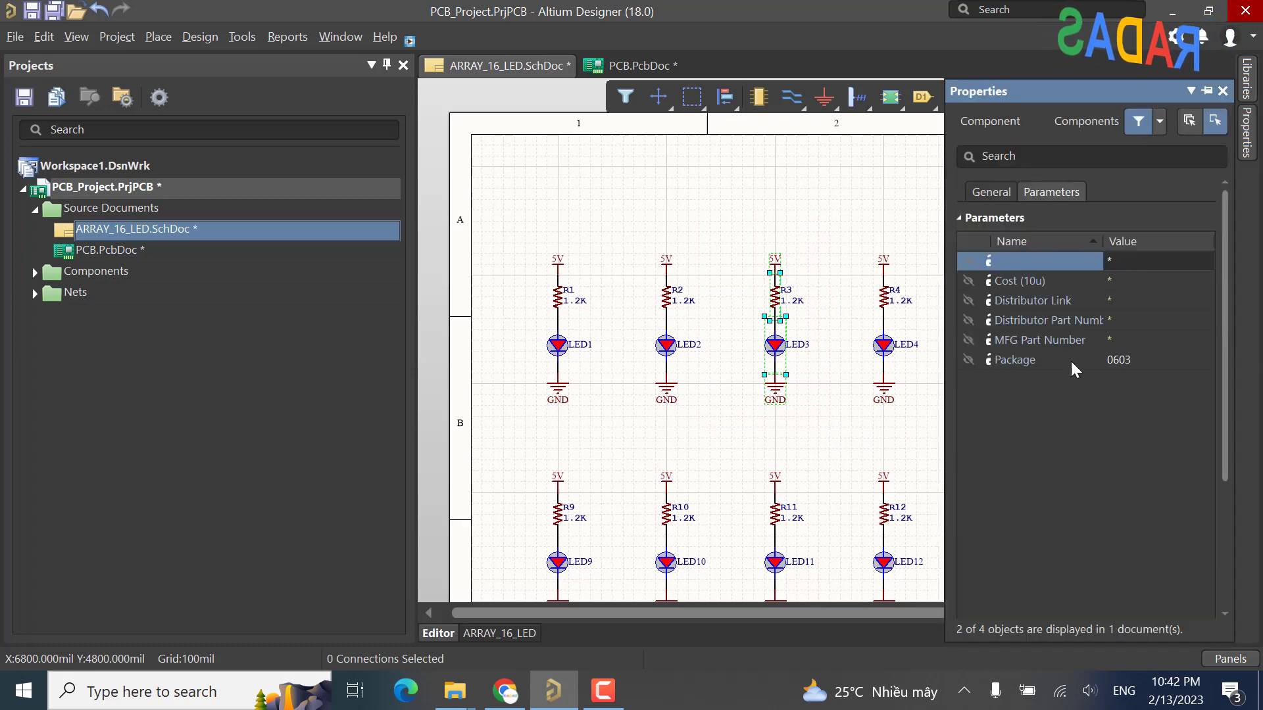
{"action": "left_click", "coordinate": [1052, 261]}
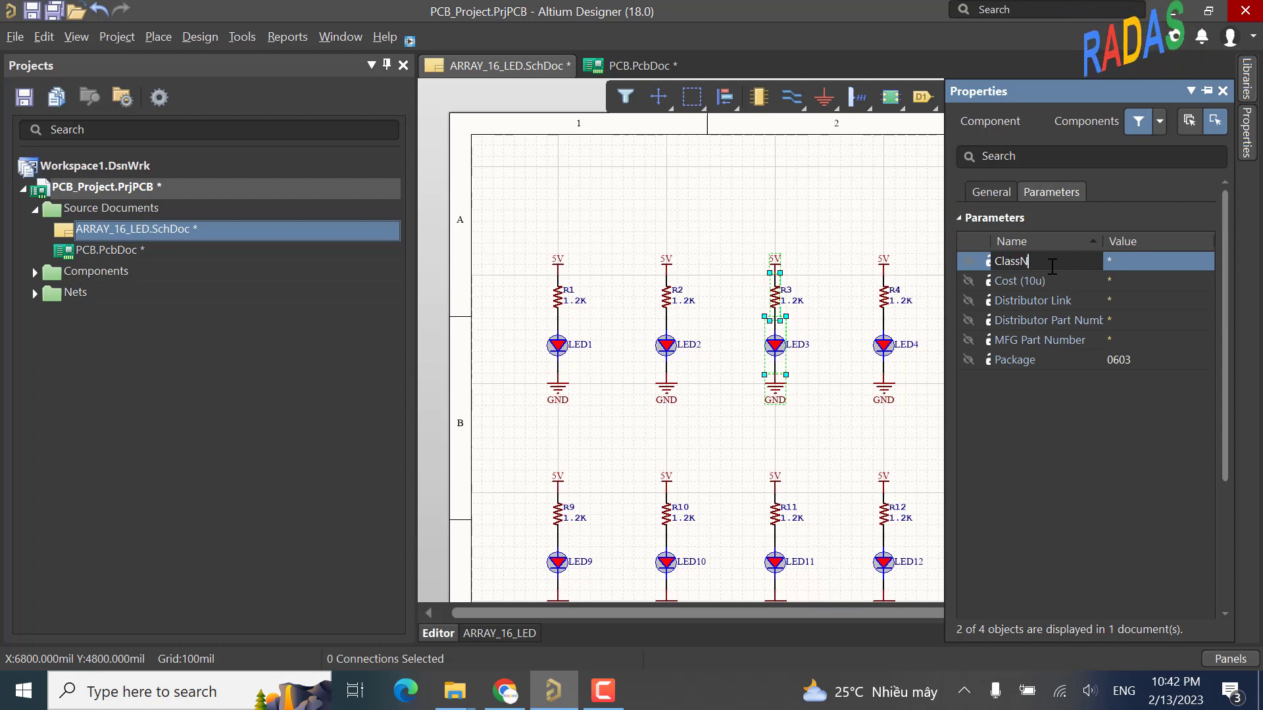
{"action": "left_click", "coordinate": [1151, 264]}
{"action": "left_click", "coordinate": [1147, 266]}
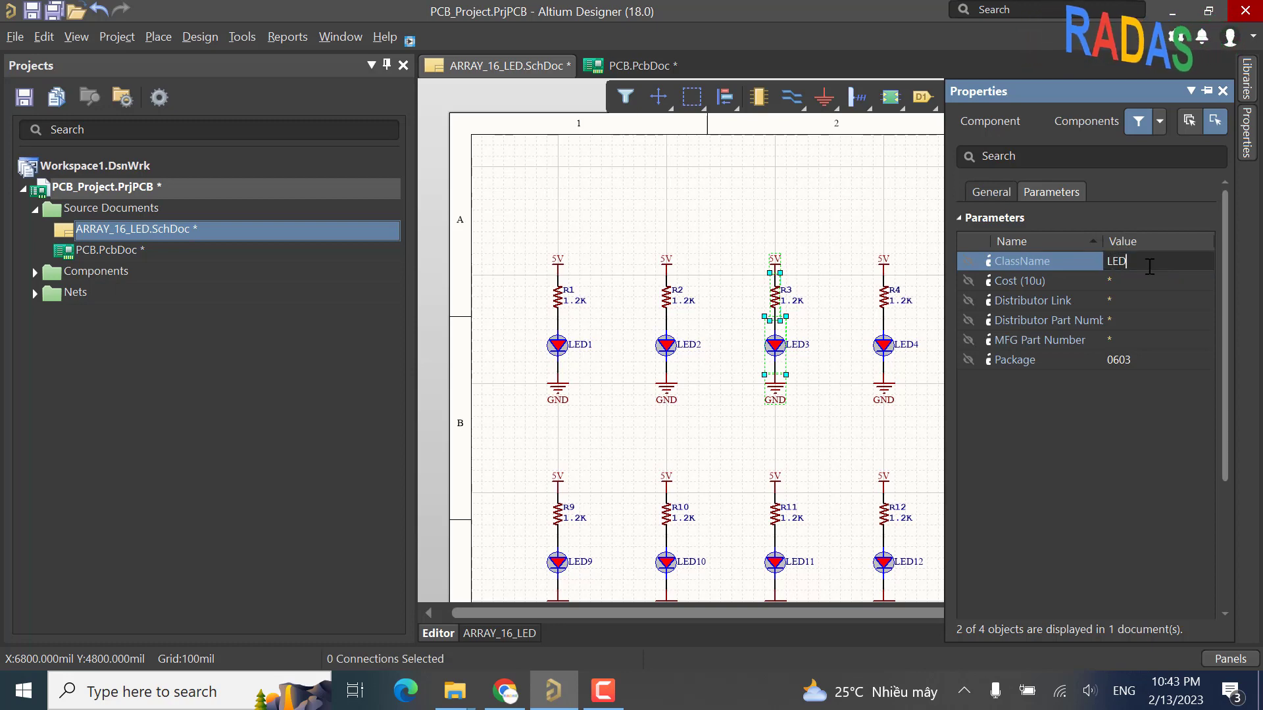
{"action": "key", "text": "Return"}
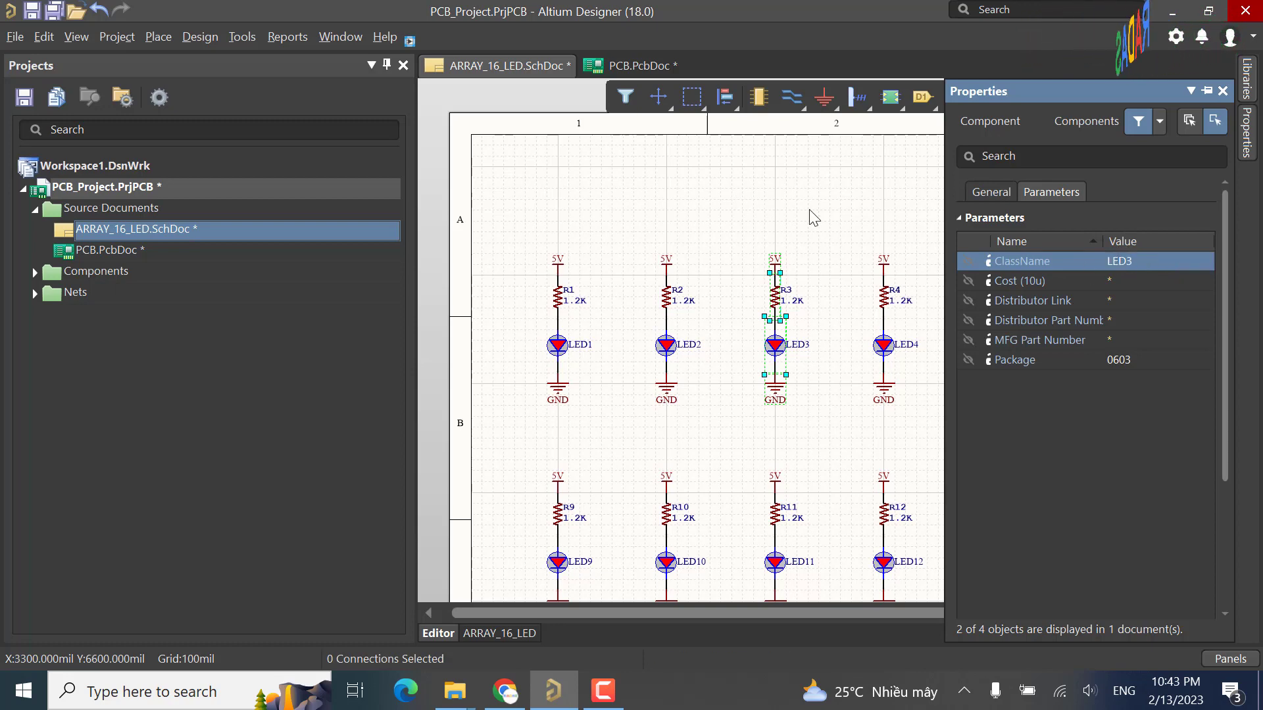
Step: Save the schematic and update PCB.PcbDoc from it, validating and executing all the listed changes
{"action": "left_click", "coordinate": [835, 222]}
{"action": "key", "text": "ctrl+s"}
{"action": "left_click", "coordinate": [200, 37]}
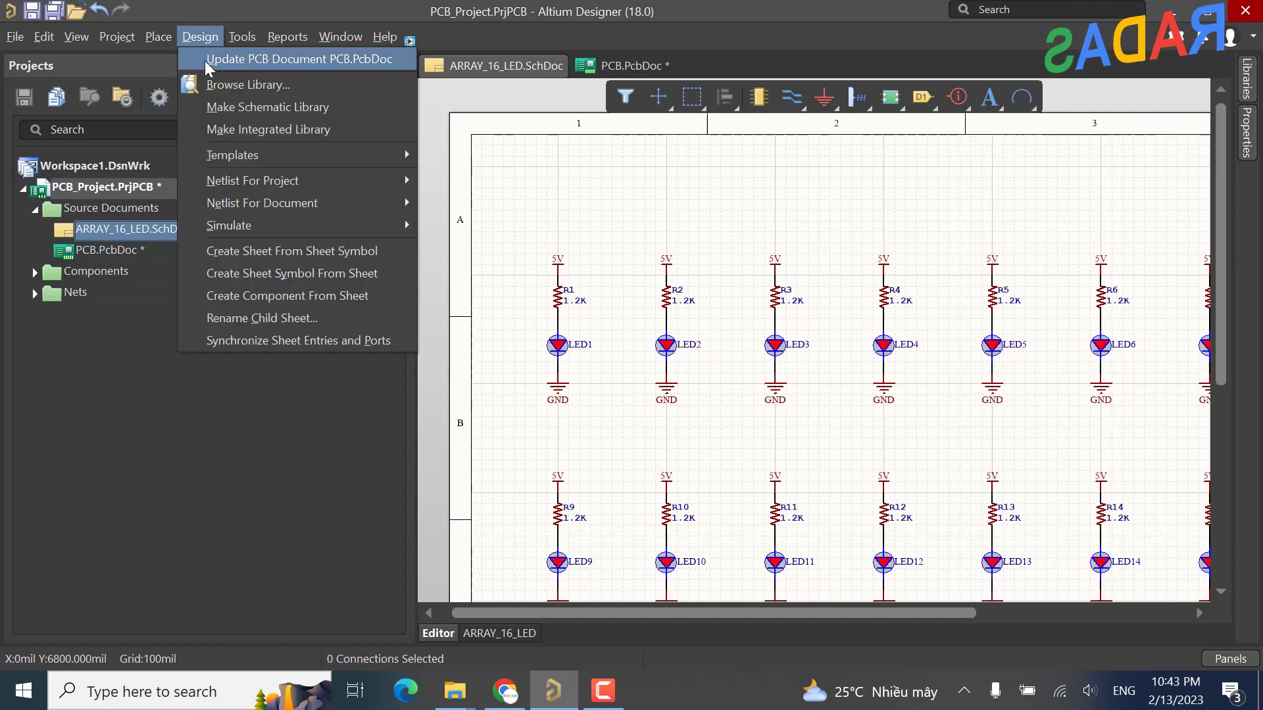
{"action": "left_click", "coordinate": [227, 55]}
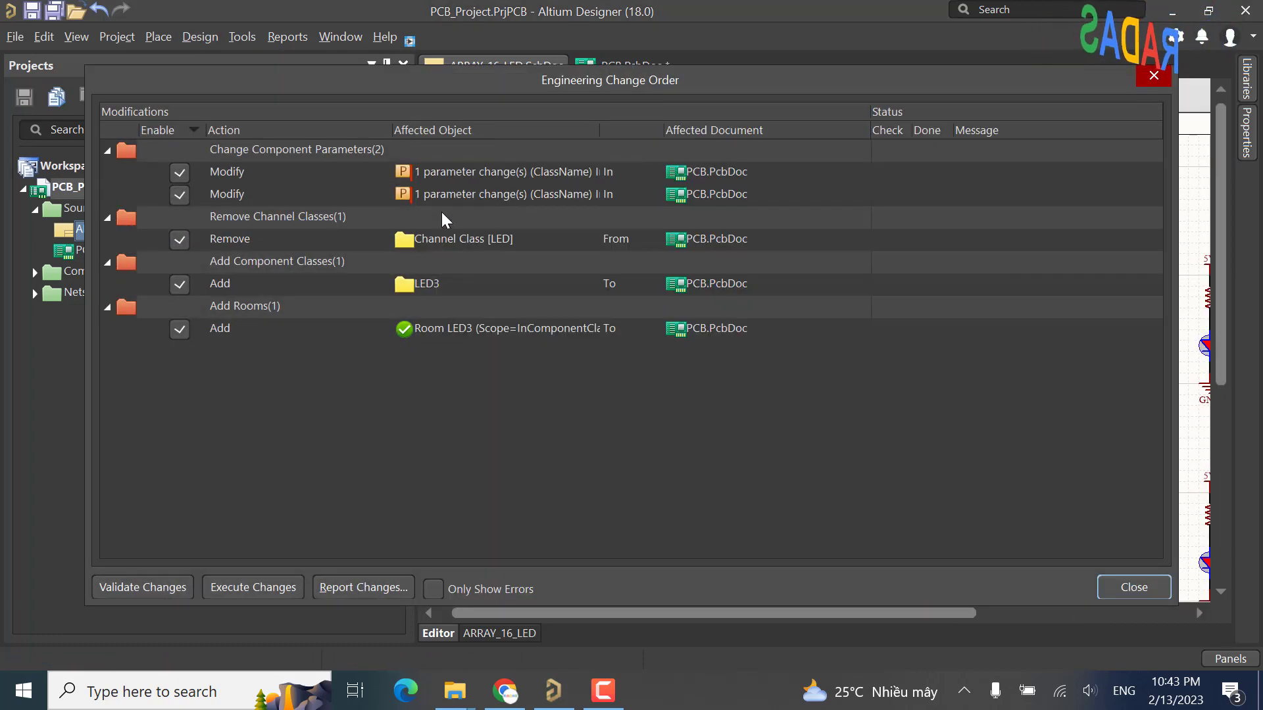
{"action": "left_click", "coordinate": [158, 589]}
{"action": "left_click", "coordinate": [250, 588]}
{"action": "left_click", "coordinate": [1134, 587]}
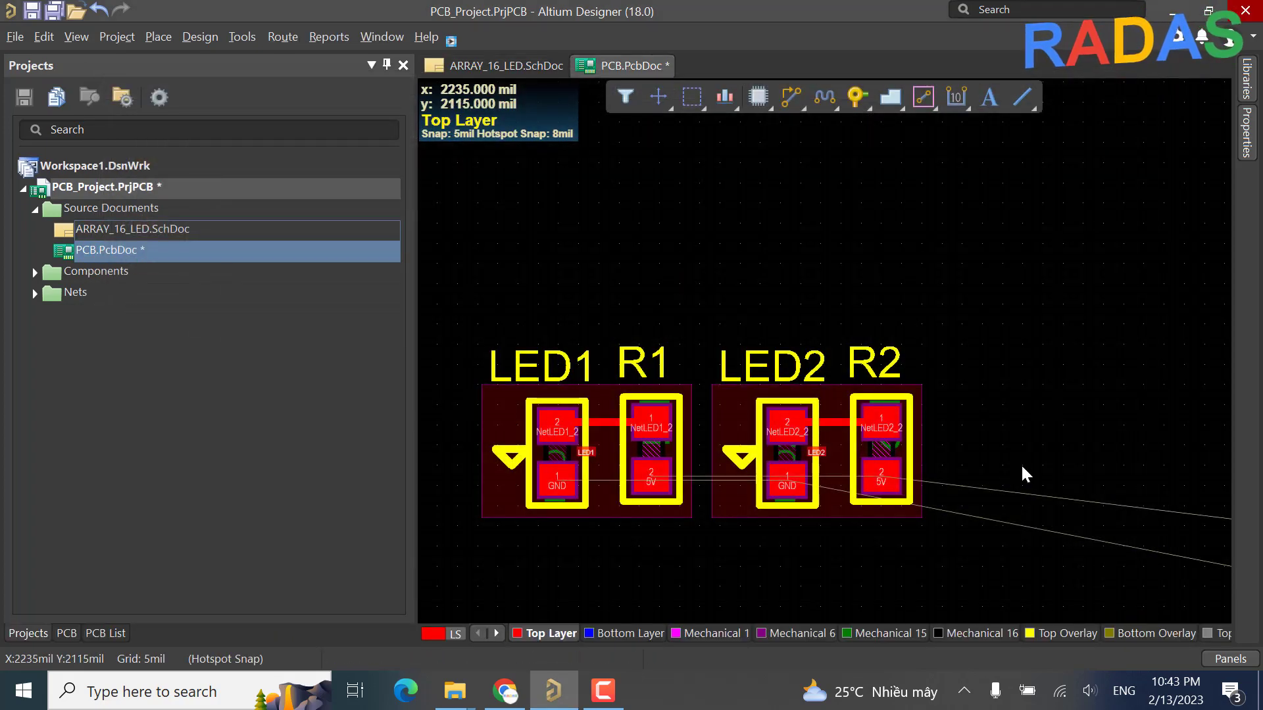
Step: Wrap the LED3 room as a rectangle around its components and move it onto the board above the LED2 room
{"action": "scroll", "coordinate": [484, 460], "scroll_direction": "down", "scroll_amount": 4, "text": "ctrl"}
{"action": "scroll", "coordinate": [531, 484], "scroll_direction": "down", "scroll_amount": 5, "text": "ctrl"}
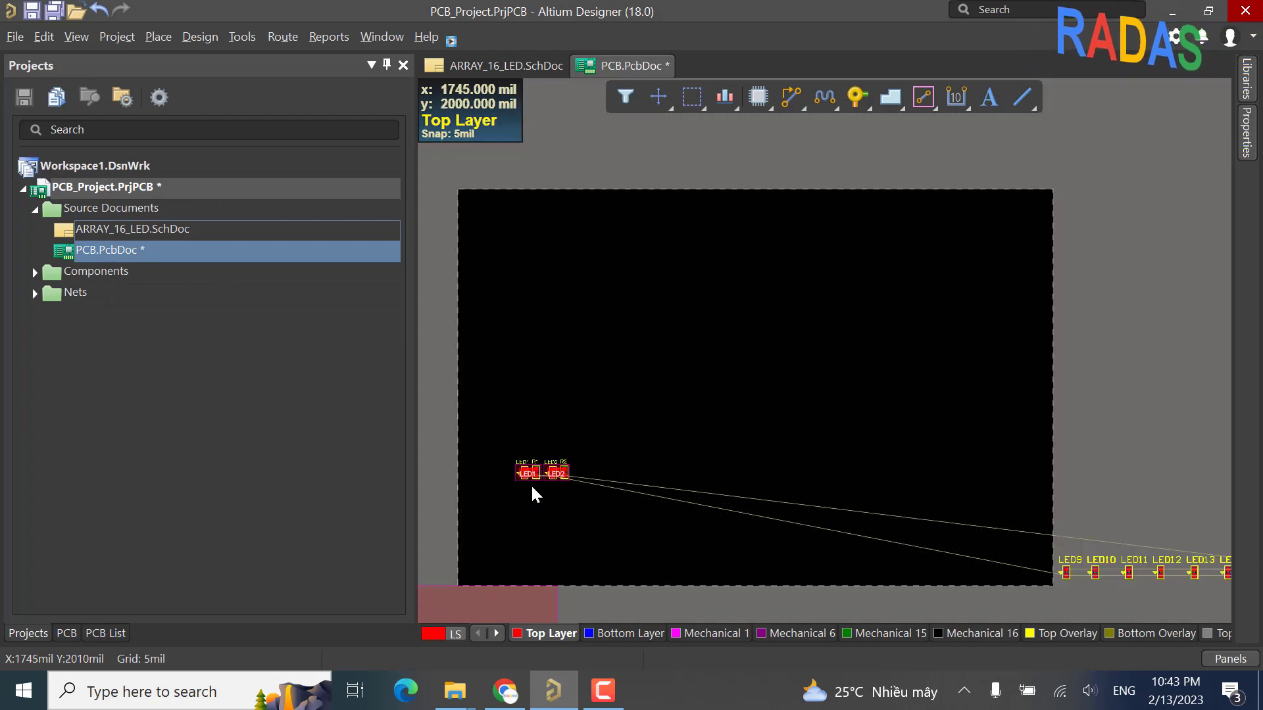
{"action": "scroll", "coordinate": [684, 503], "scroll_direction": "down", "scroll_amount": 2, "text": "ctrl"}
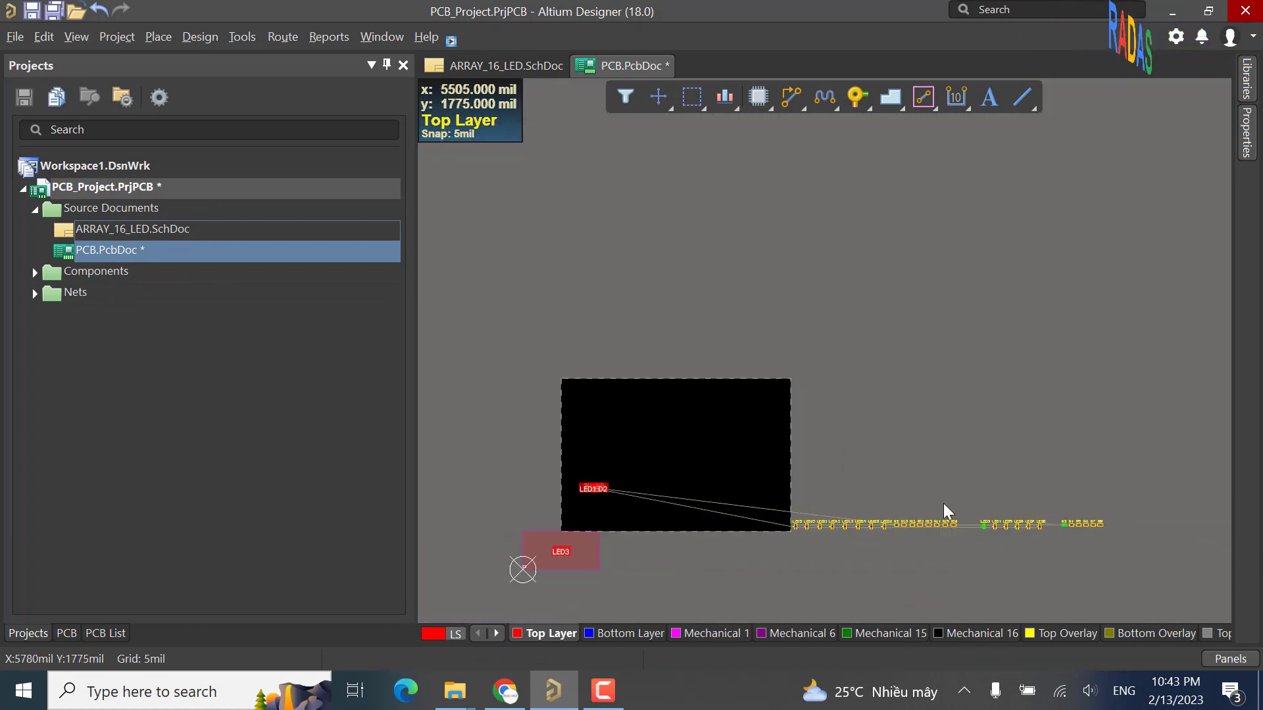
{"action": "left_click", "coordinate": [571, 559]}
{"action": "right_click", "coordinate": [584, 559]}
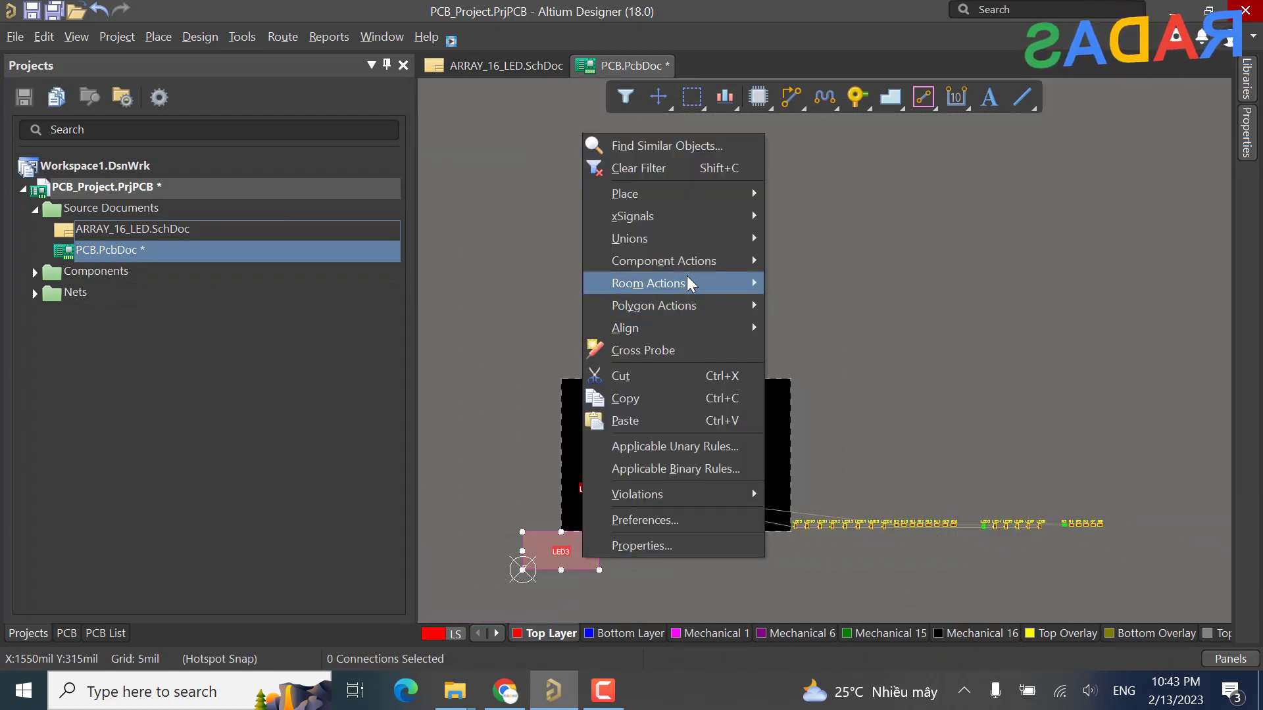
{"action": "mouse_move", "coordinate": [705, 284]}
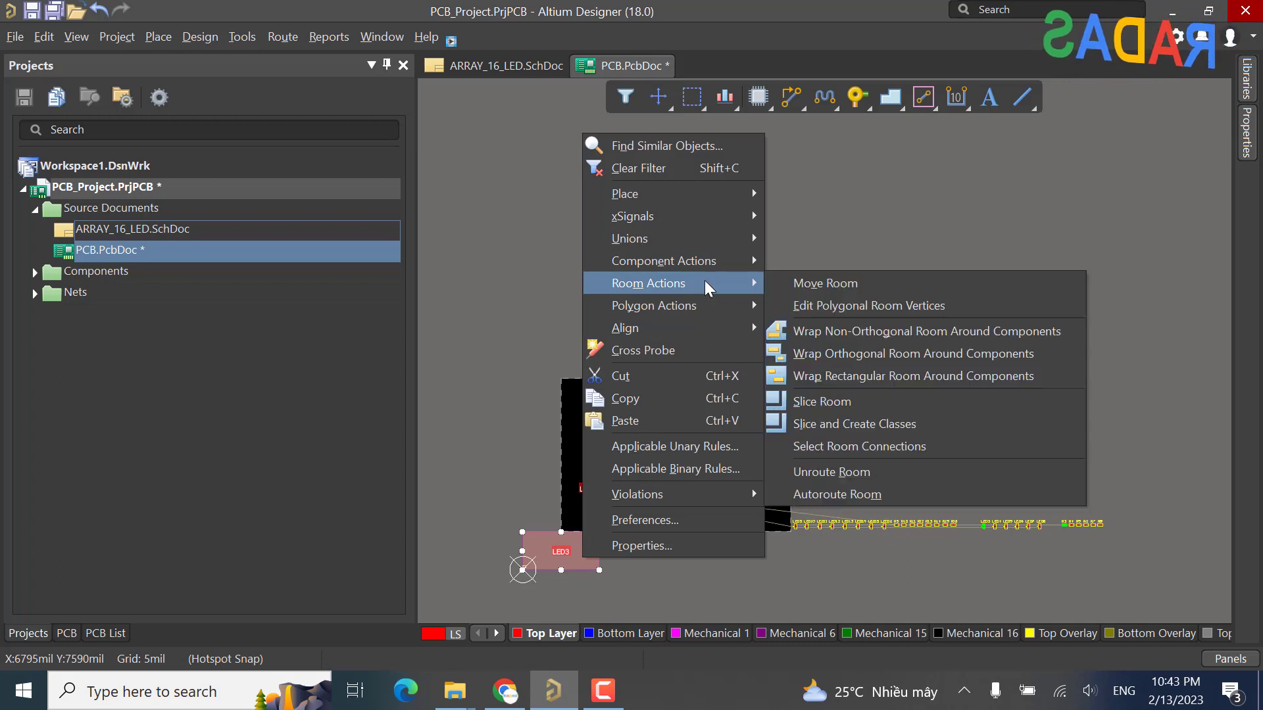
{"action": "left_click", "coordinate": [900, 377]}
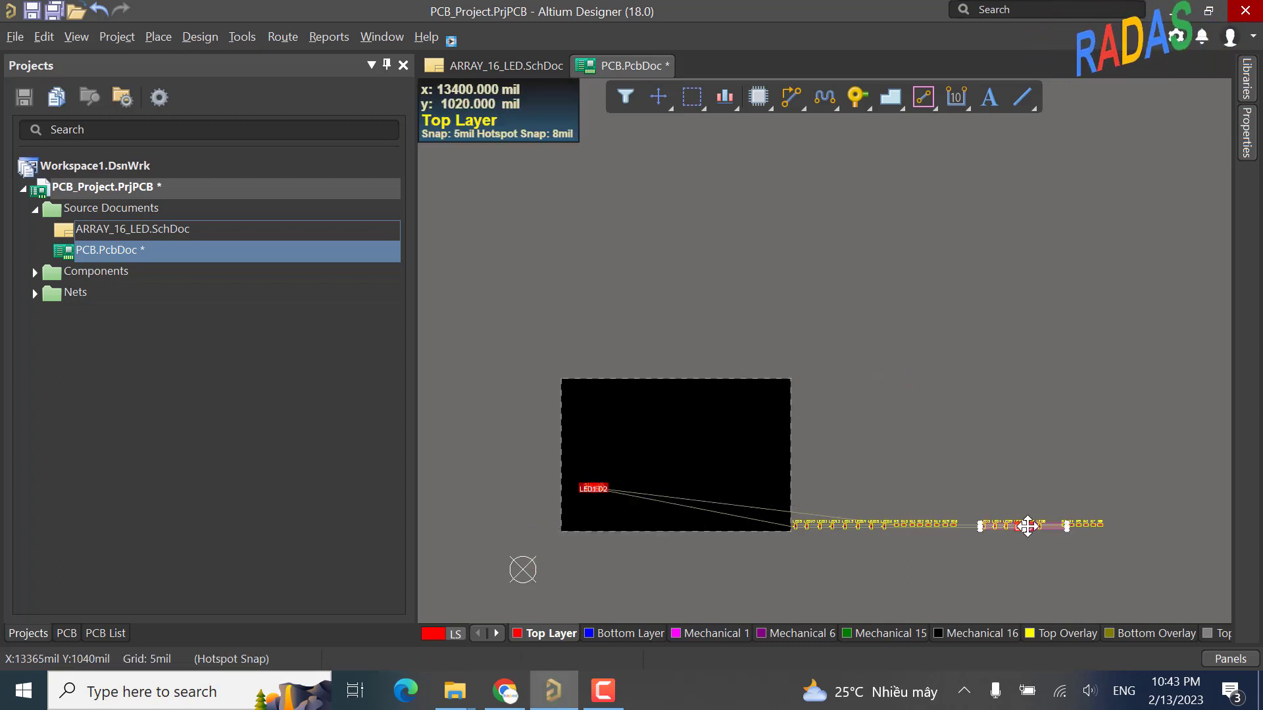
{"action": "left_click_drag", "start_coordinate": [1028, 530], "coordinate": [649, 466]}
{"action": "scroll", "coordinate": [658, 437], "scroll_direction": "up", "scroll_amount": 5, "text": "ctrl"}
Step: Select everything inside an area around the LED3 room and open the list of selected objects
{"action": "key", "text": "s"}
{"action": "key", "text": "i"}
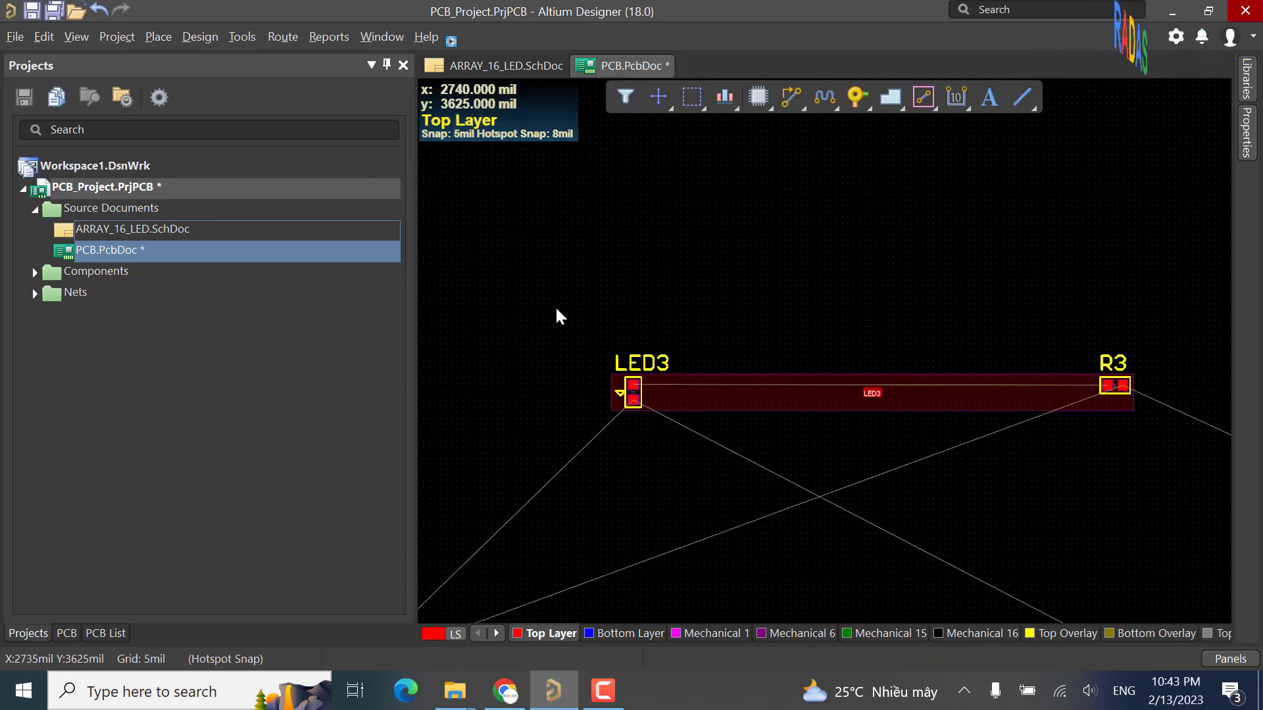
{"action": "left_click", "coordinate": [552, 305]}
{"action": "left_click", "coordinate": [1229, 511]}
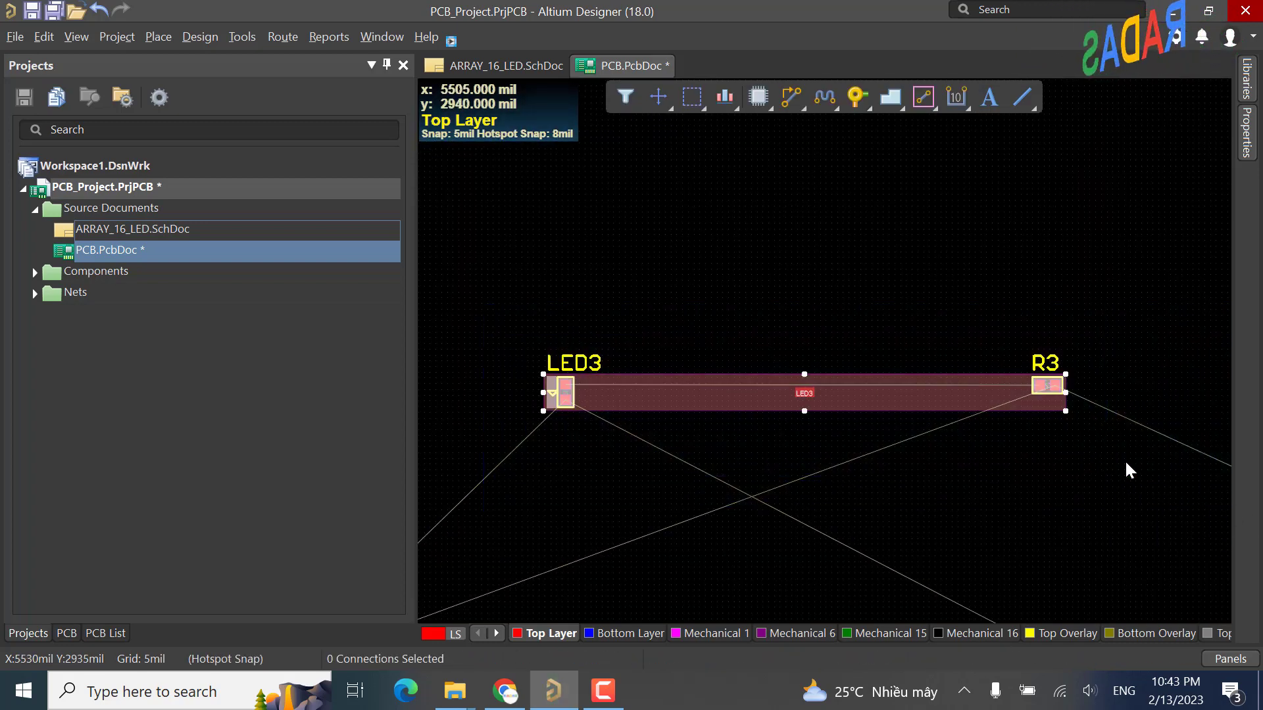
{"action": "left_click", "coordinate": [101, 633]}
Step: Select the LED3 component class and show its components' channel offsets in the PCB List
{"action": "left_click", "coordinate": [68, 633]}
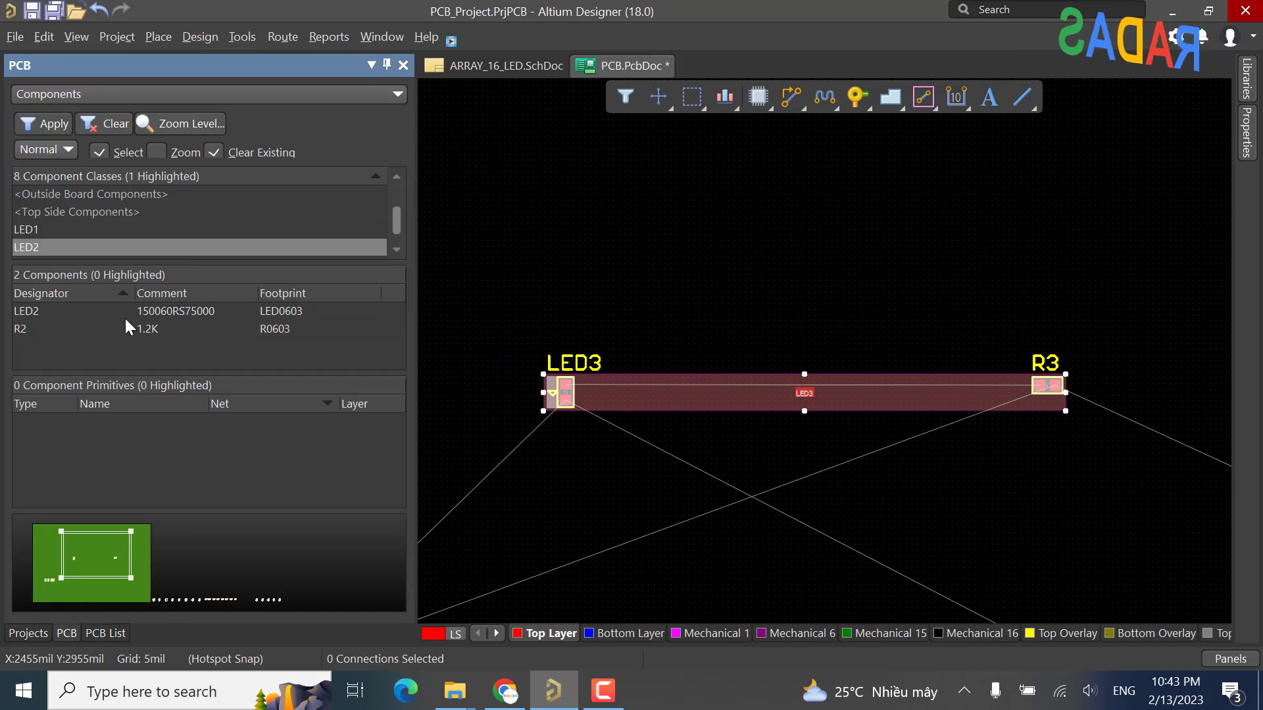
{"action": "scroll", "coordinate": [102, 254], "scroll_direction": "down", "scroll_amount": 1}
{"action": "left_click", "coordinate": [49, 246]}
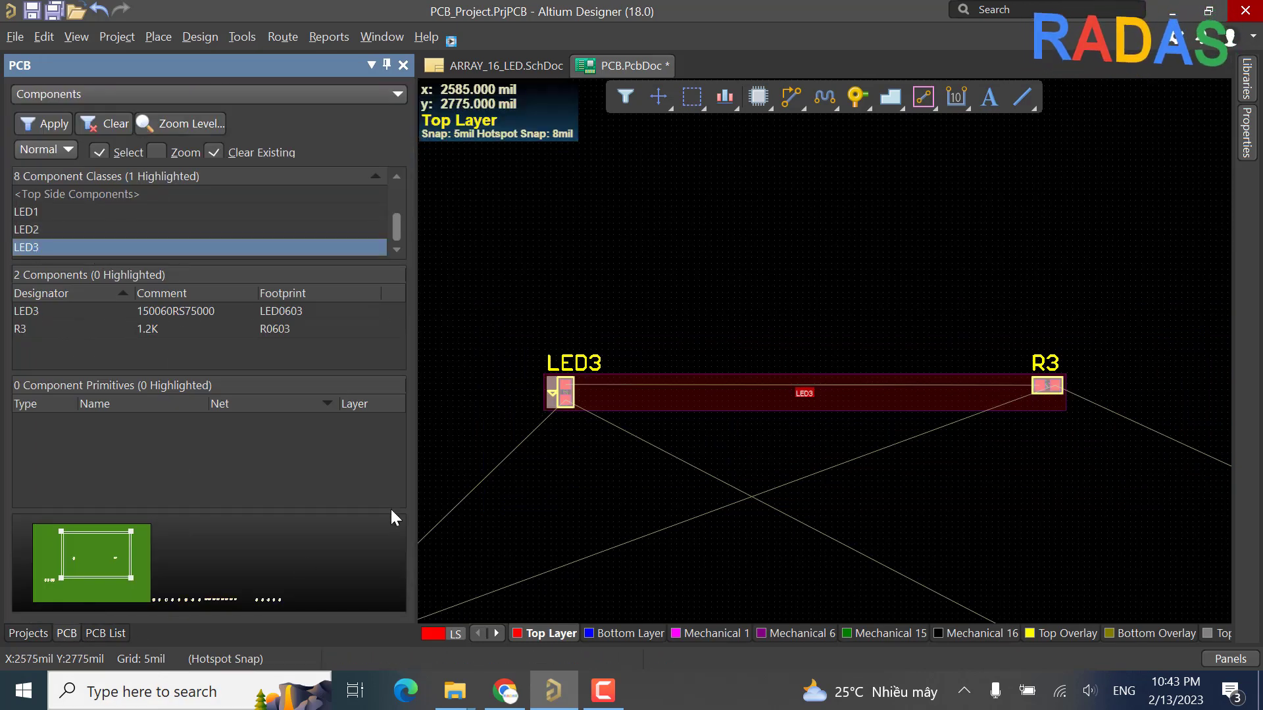
{"action": "left_click", "coordinate": [121, 638]}
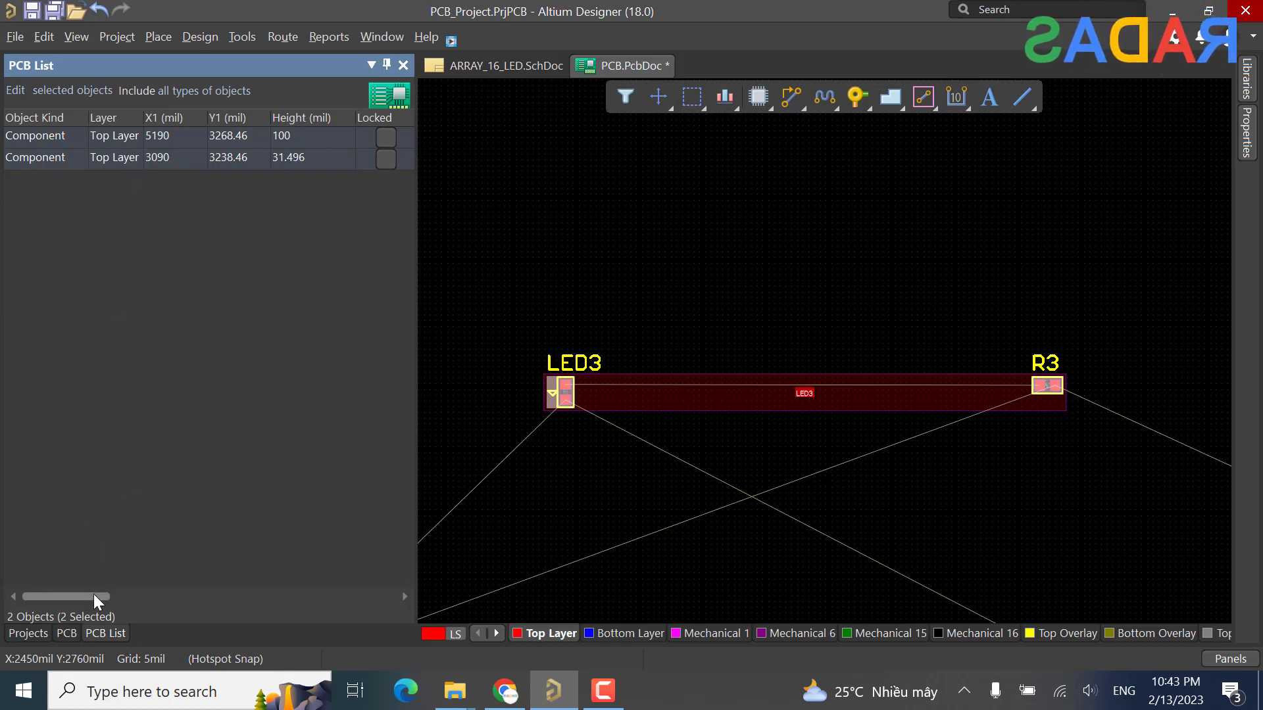
{"action": "left_click_drag", "start_coordinate": [97, 601], "coordinate": [139, 598]}
{"action": "scroll", "coordinate": [242, 115], "scroll_direction": "right", "scroll_amount": 5}
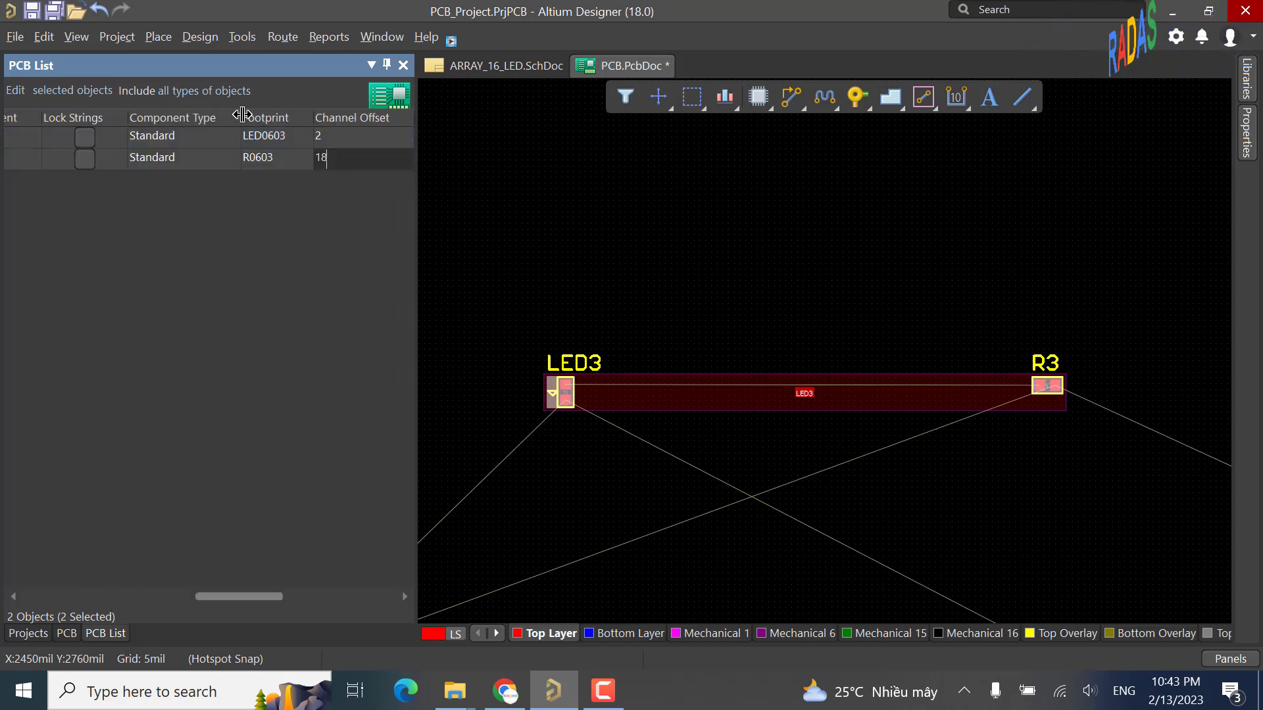
Step: Sort the listed components by designator, set the channel offset of R3 to 0 and LED3 to 1, and save the board
{"action": "left_click_drag", "start_coordinate": [216, 596], "coordinate": [77, 584]}
{"action": "left_click", "coordinate": [292, 129]}
{"action": "scroll", "coordinate": [283, 125], "scroll_direction": "right", "scroll_amount": 5}
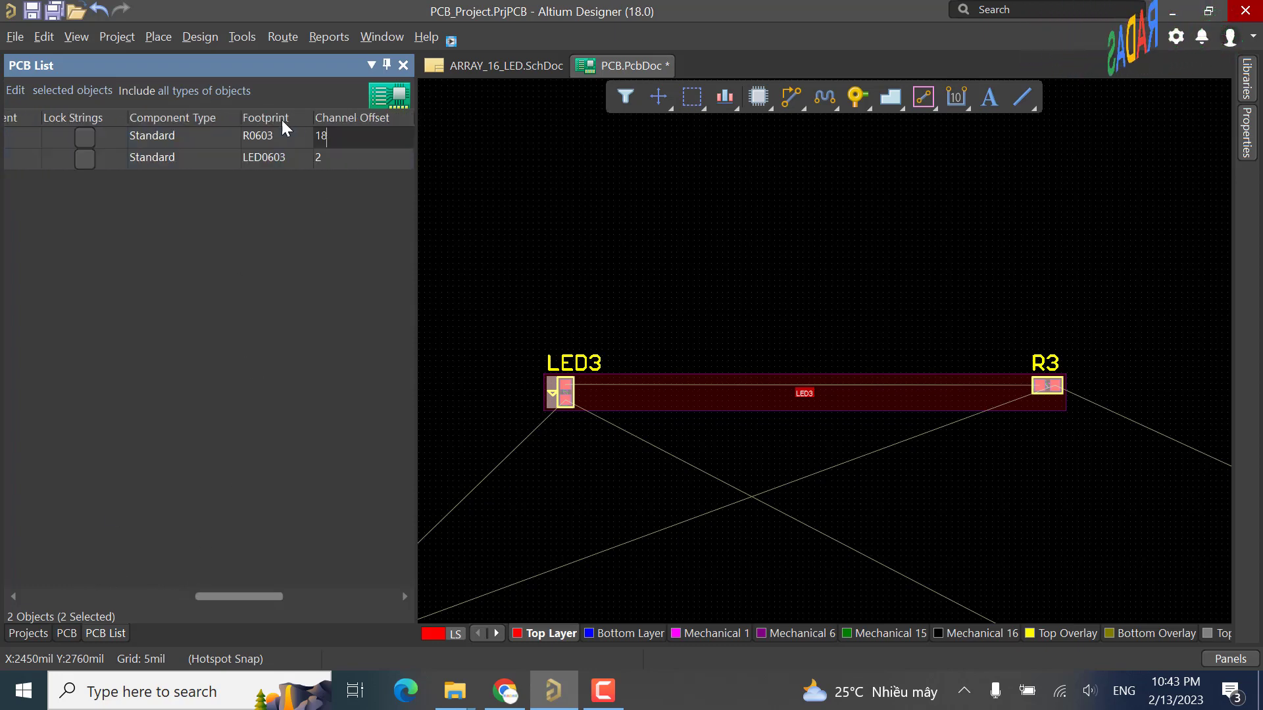
{"action": "left_click_drag", "start_coordinate": [275, 600], "coordinate": [155, 587]}
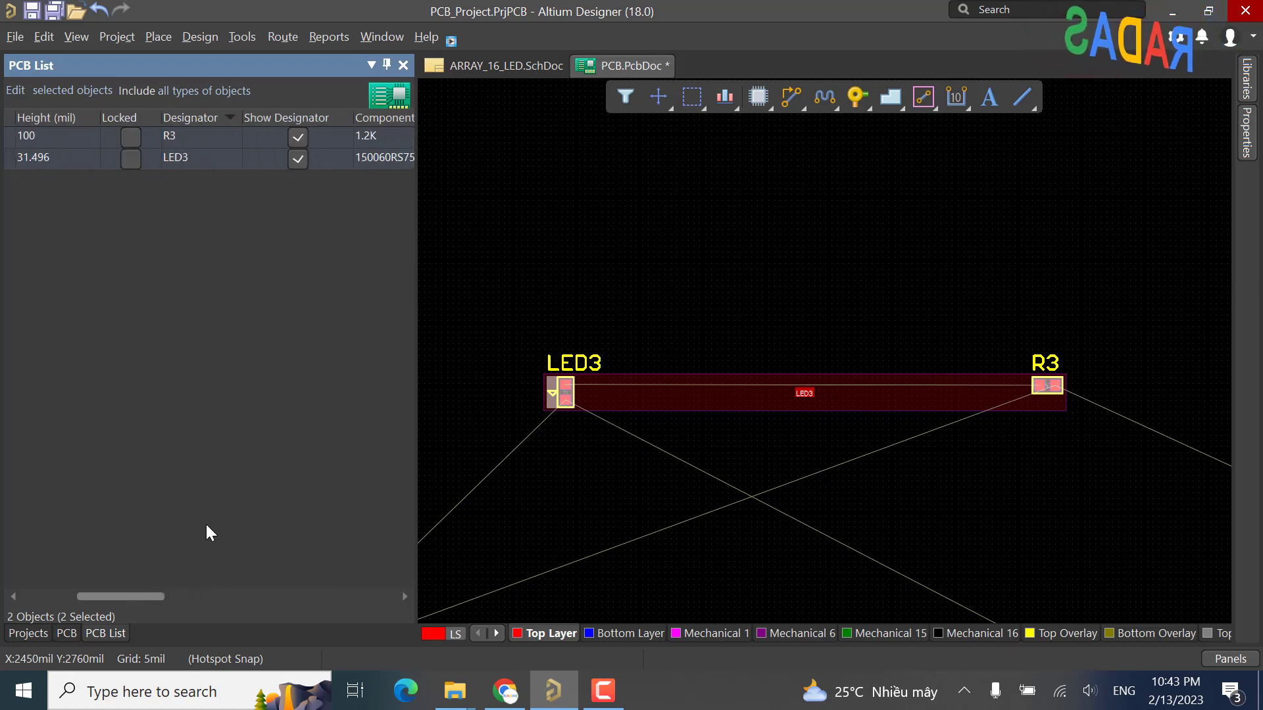
{"action": "left_click_drag", "start_coordinate": [146, 599], "coordinate": [284, 596]}
{"action": "left_click", "coordinate": [246, 138]}
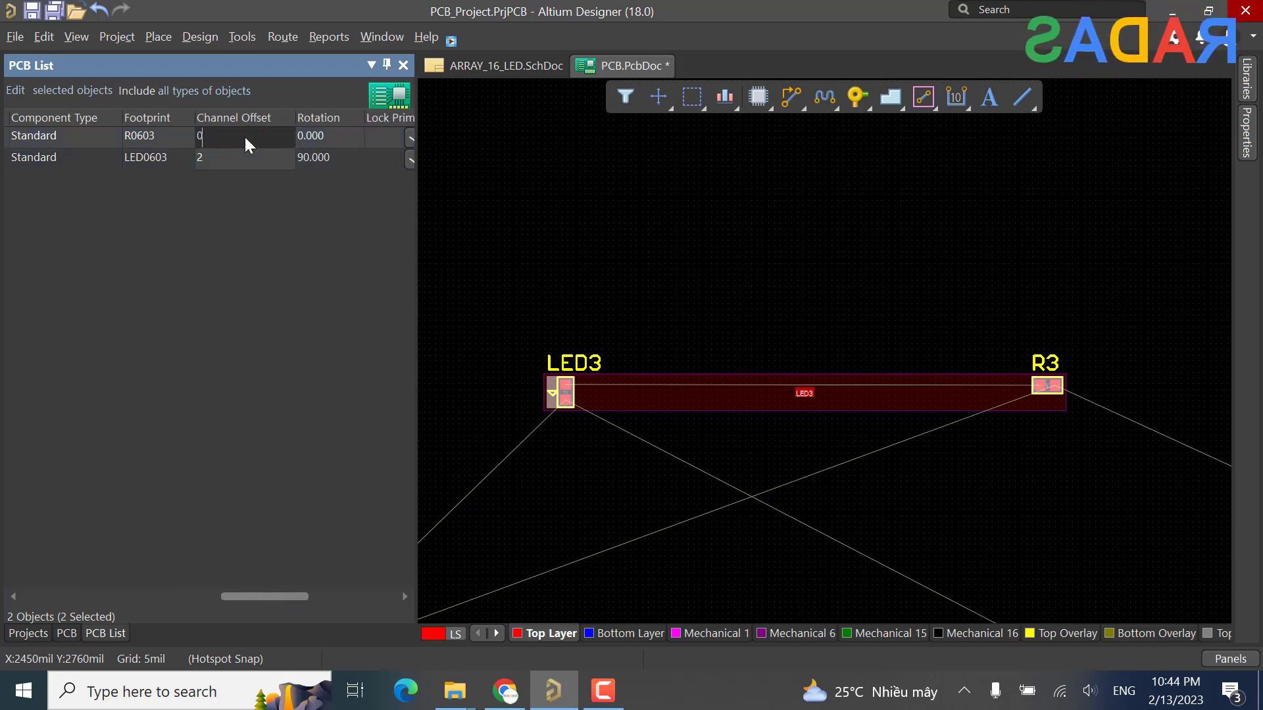
{"action": "key", "text": "Return"}
{"action": "left_click", "coordinate": [237, 158]}
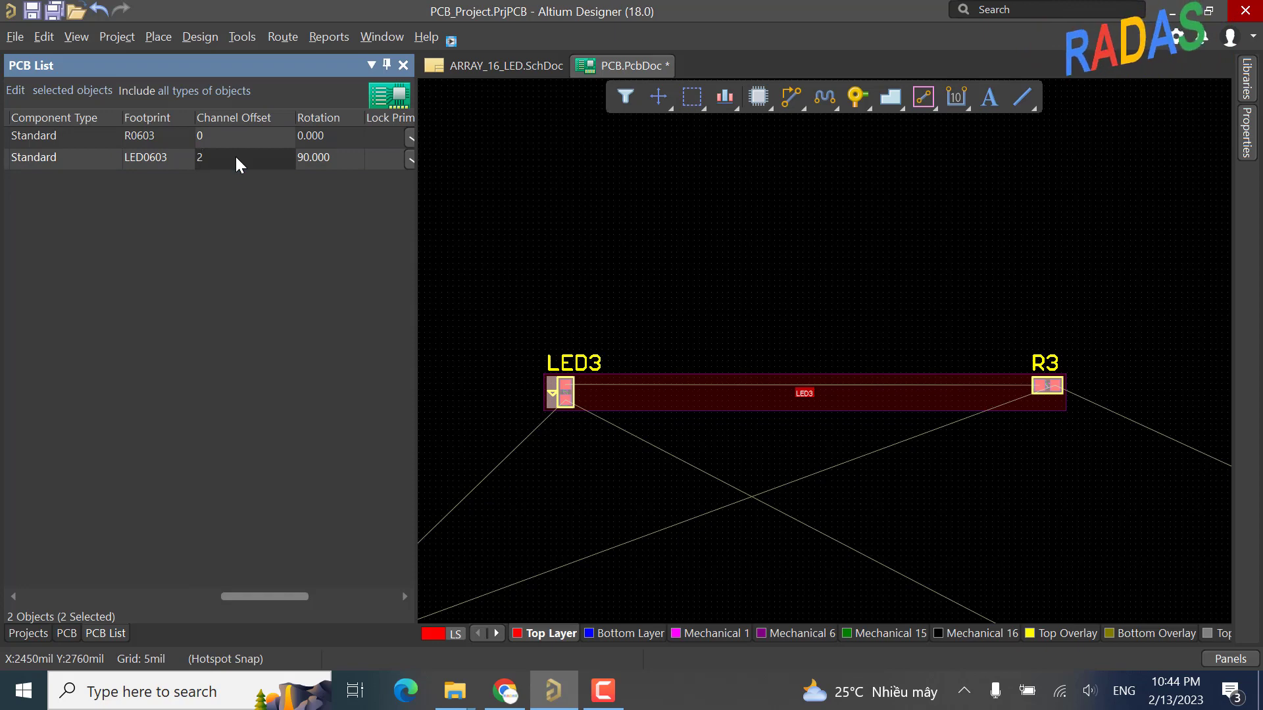
{"action": "key", "text": "Return"}
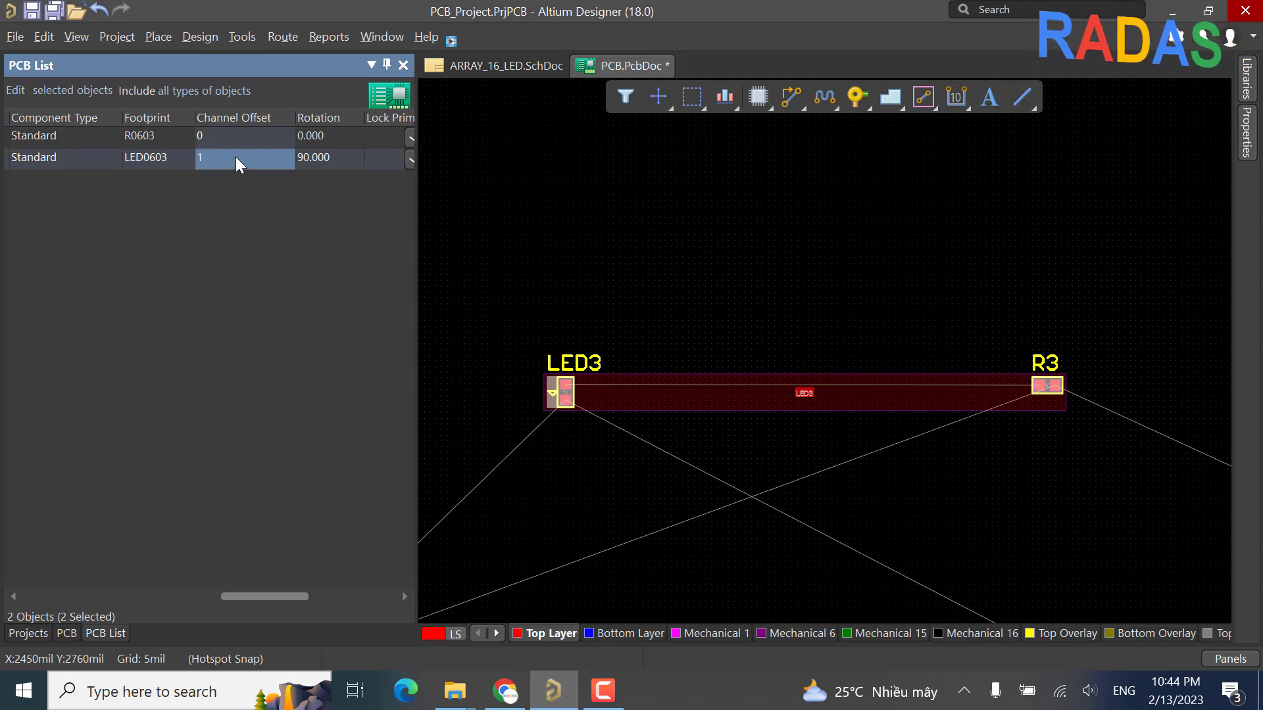
{"action": "left_click", "coordinate": [571, 213]}
{"action": "scroll", "coordinate": [666, 299], "scroll_direction": "down", "scroll_amount": 2, "text": "ctrl"}
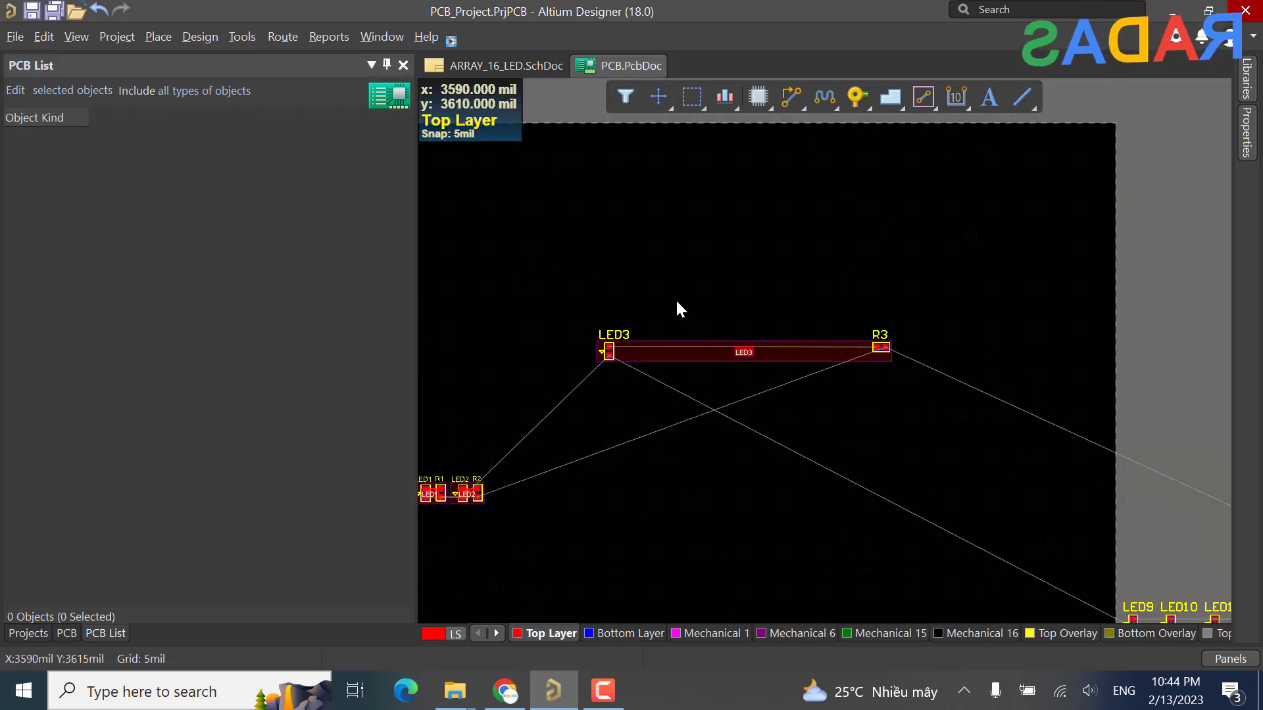
{"action": "left_click", "coordinate": [197, 40]}
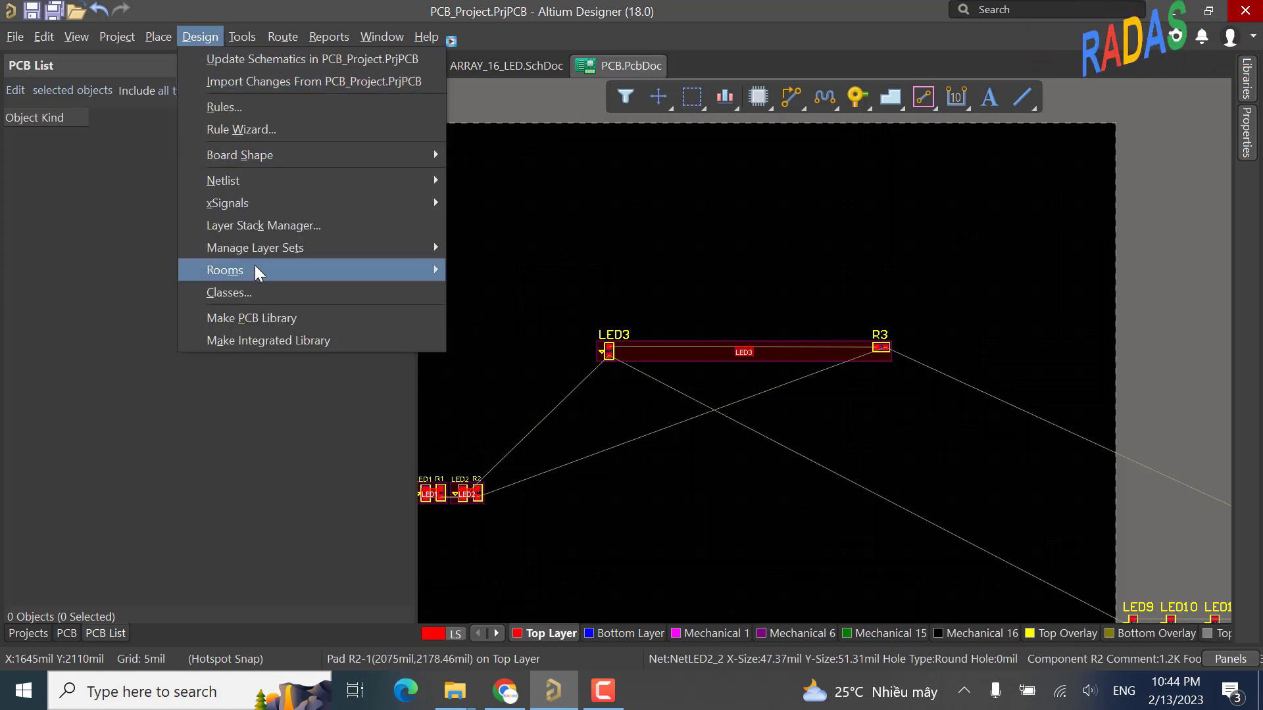
{"action": "mouse_move", "coordinate": [274, 270]}
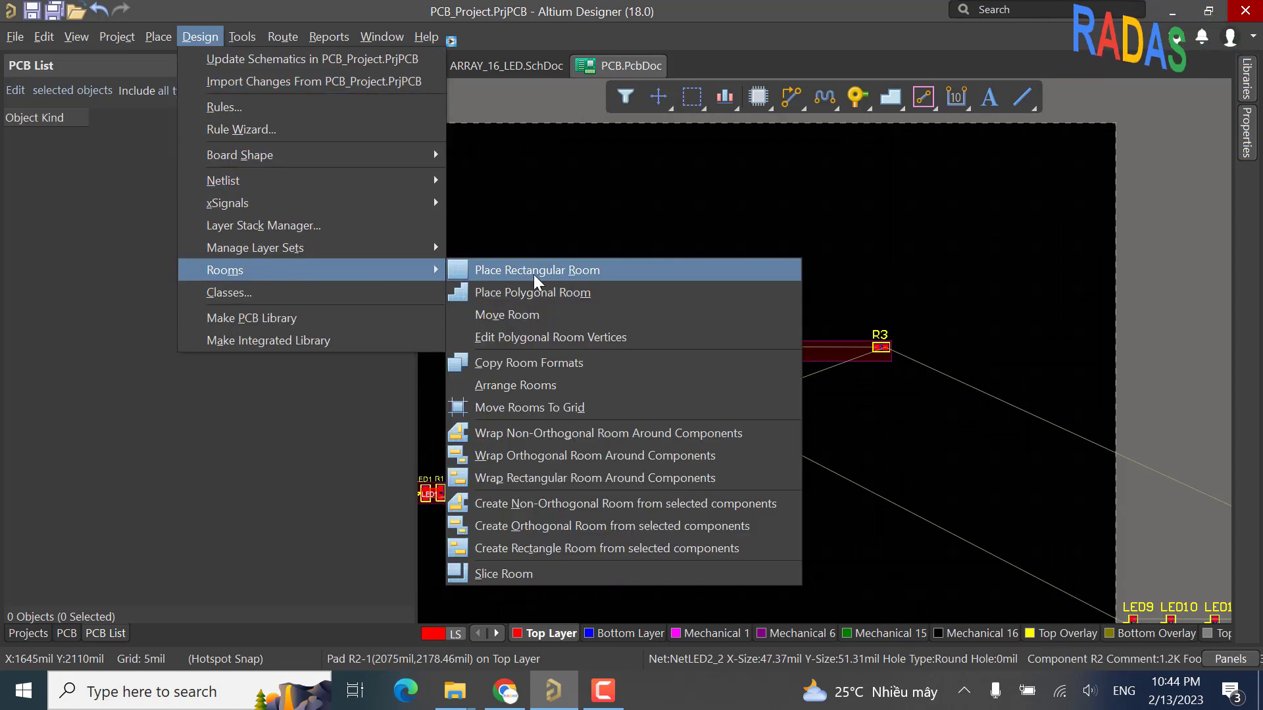
{"action": "left_click", "coordinate": [556, 369]}
{"action": "scroll", "coordinate": [791, 435], "scroll_direction": "down", "scroll_amount": 2, "text": "ctrl"}
{"action": "scroll", "coordinate": [534, 467], "scroll_direction": "up", "scroll_amount": 4, "text": "ctrl"}
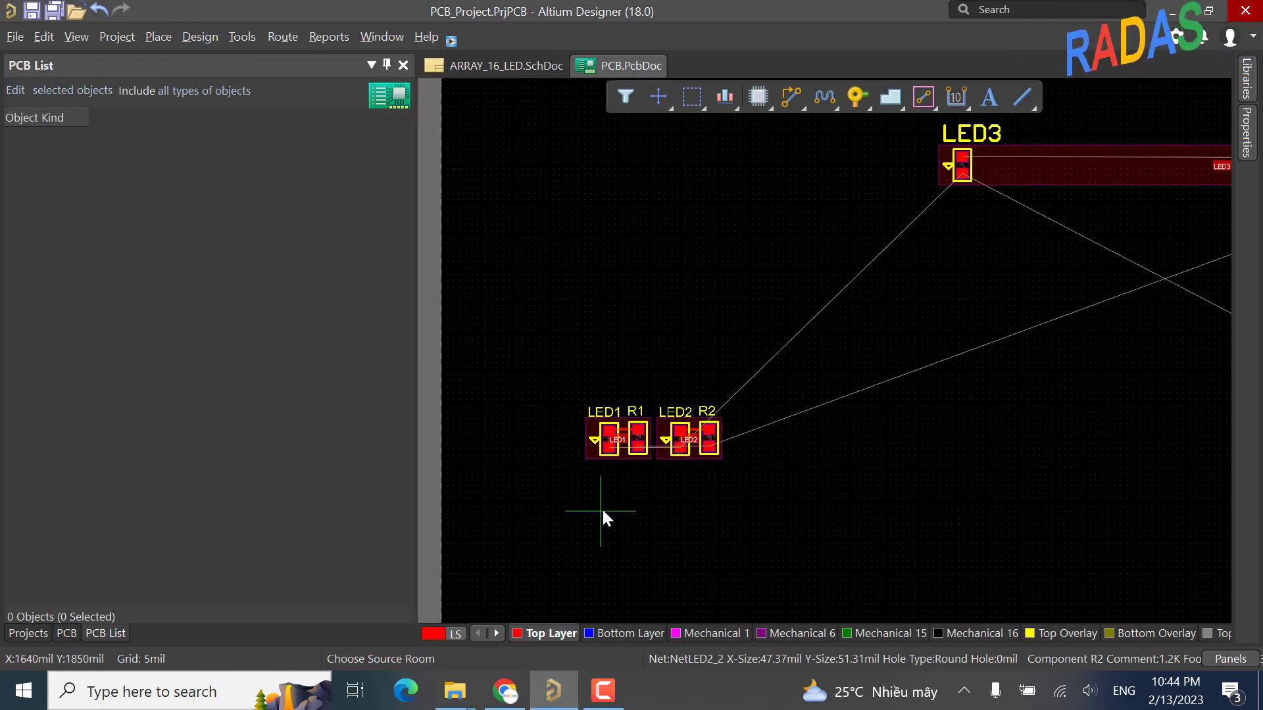
{"action": "scroll", "coordinate": [600, 510], "scroll_direction": "up", "scroll_amount": 2, "text": "ctrl"}
{"action": "left_click", "coordinate": [583, 396]}
{"action": "scroll", "coordinate": [464, 474], "scroll_direction": "down", "scroll_amount": 3, "text": "ctrl"}
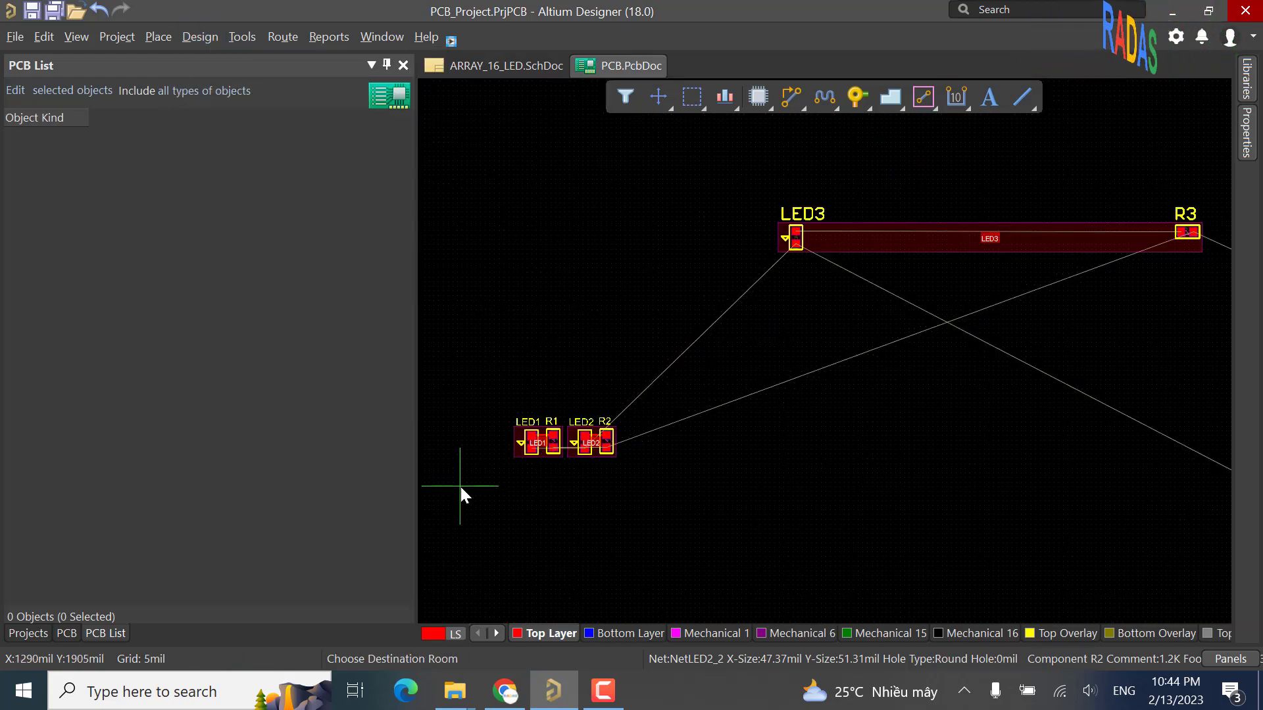
{"action": "scroll", "coordinate": [461, 495], "scroll_direction": "down", "scroll_amount": 1, "text": "ctrl"}
{"action": "scroll", "coordinate": [697, 335], "scroll_direction": "up", "scroll_amount": 3, "text": "ctrl"}
{"action": "left_click", "coordinate": [702, 366]}
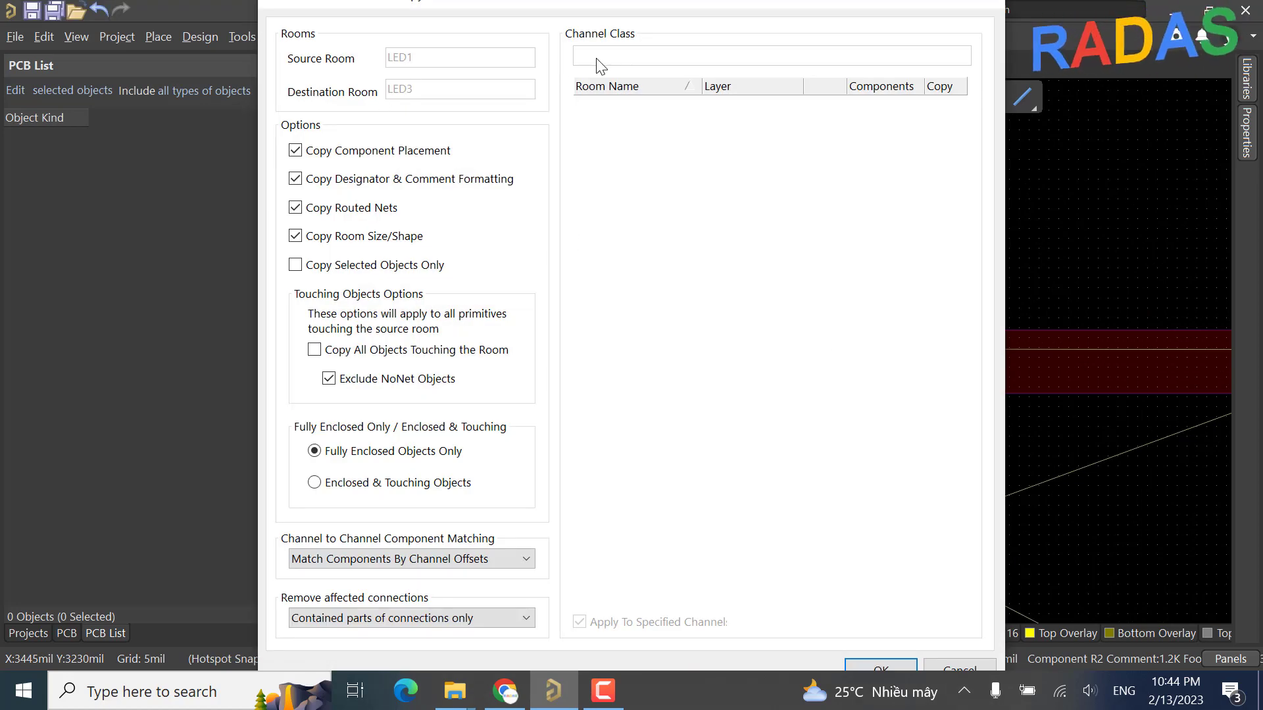
{"action": "left_click", "coordinate": [975, 669]}
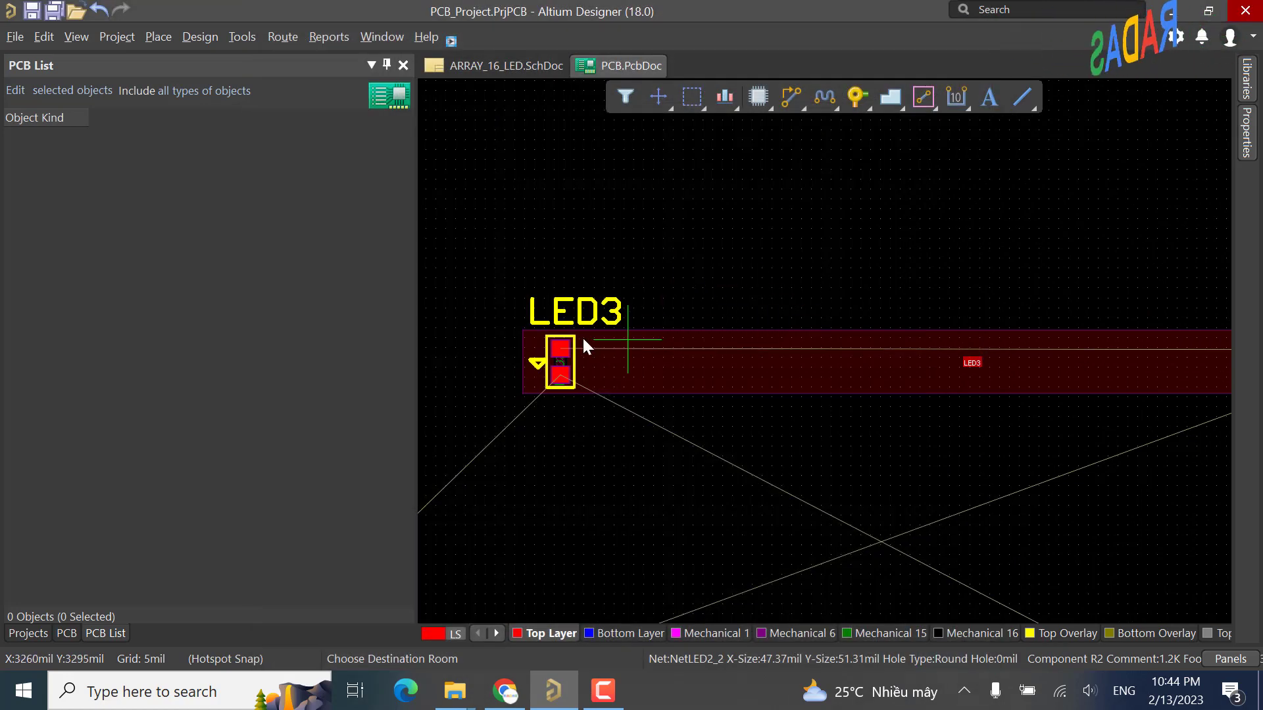
Step: Examine the design channel classes and the members of the LED1 component class in the Object Class Explorer
{"action": "left_click", "coordinate": [64, 633]}
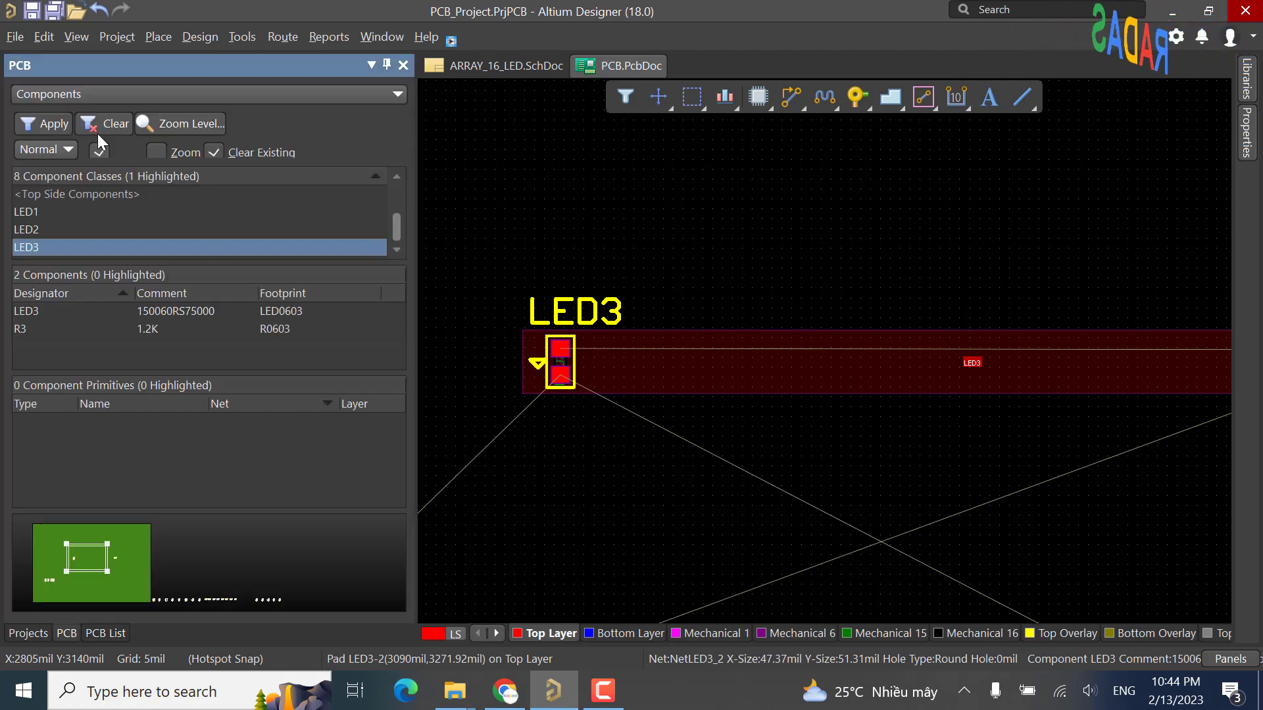
{"action": "left_click", "coordinate": [204, 39]}
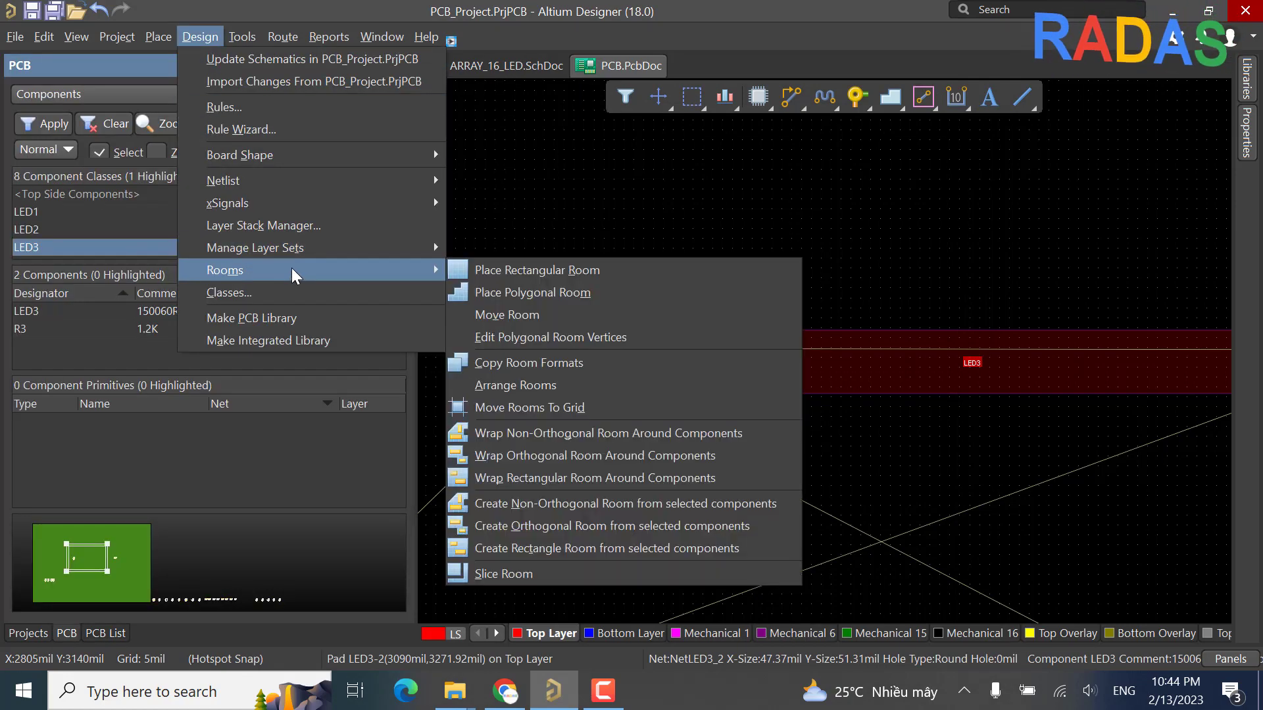
{"action": "left_click", "coordinate": [276, 284]}
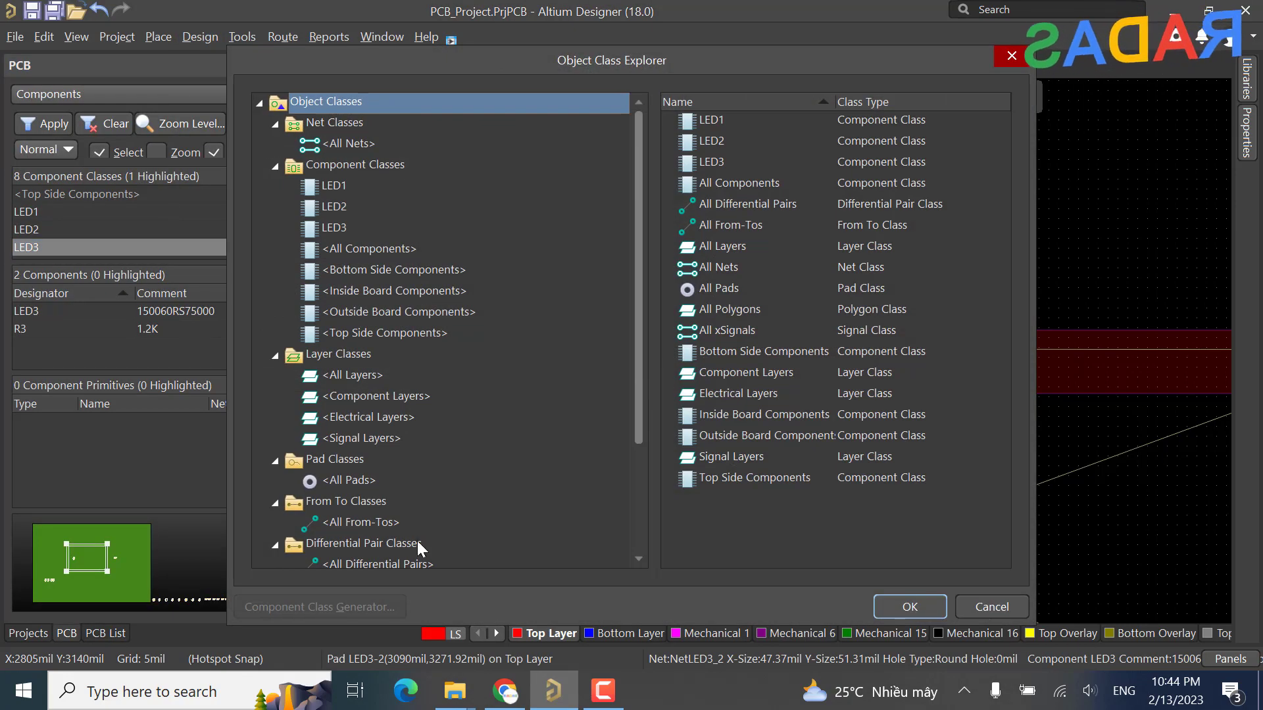
{"action": "scroll", "coordinate": [350, 507], "scroll_direction": "down", "scroll_amount": 3}
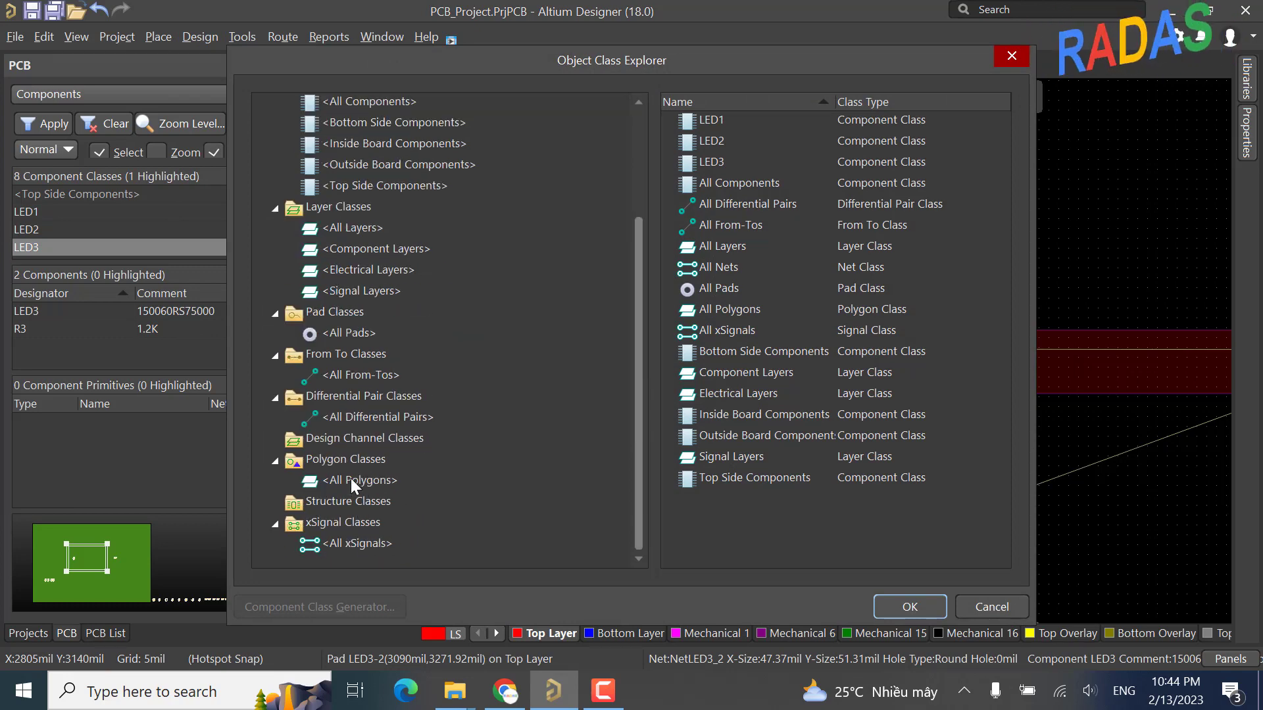
{"action": "left_click", "coordinate": [336, 442]}
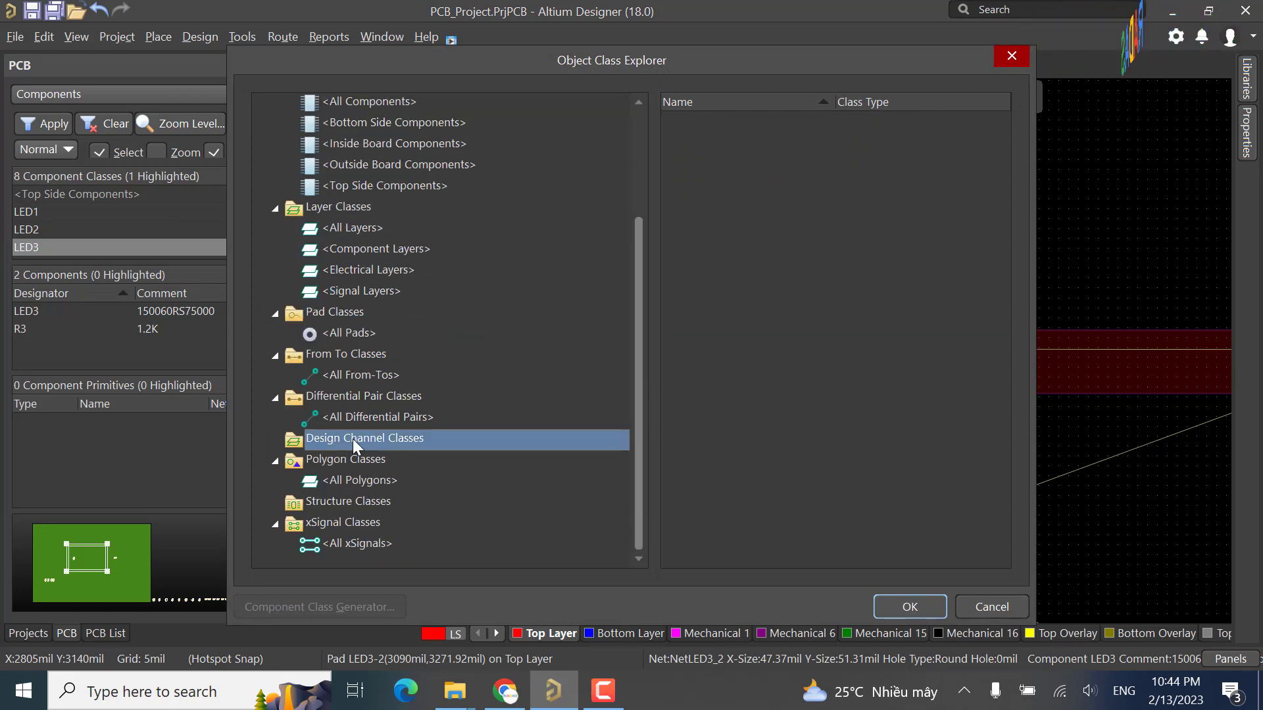
{"action": "scroll", "coordinate": [379, 446], "scroll_direction": "up", "scroll_amount": 3}
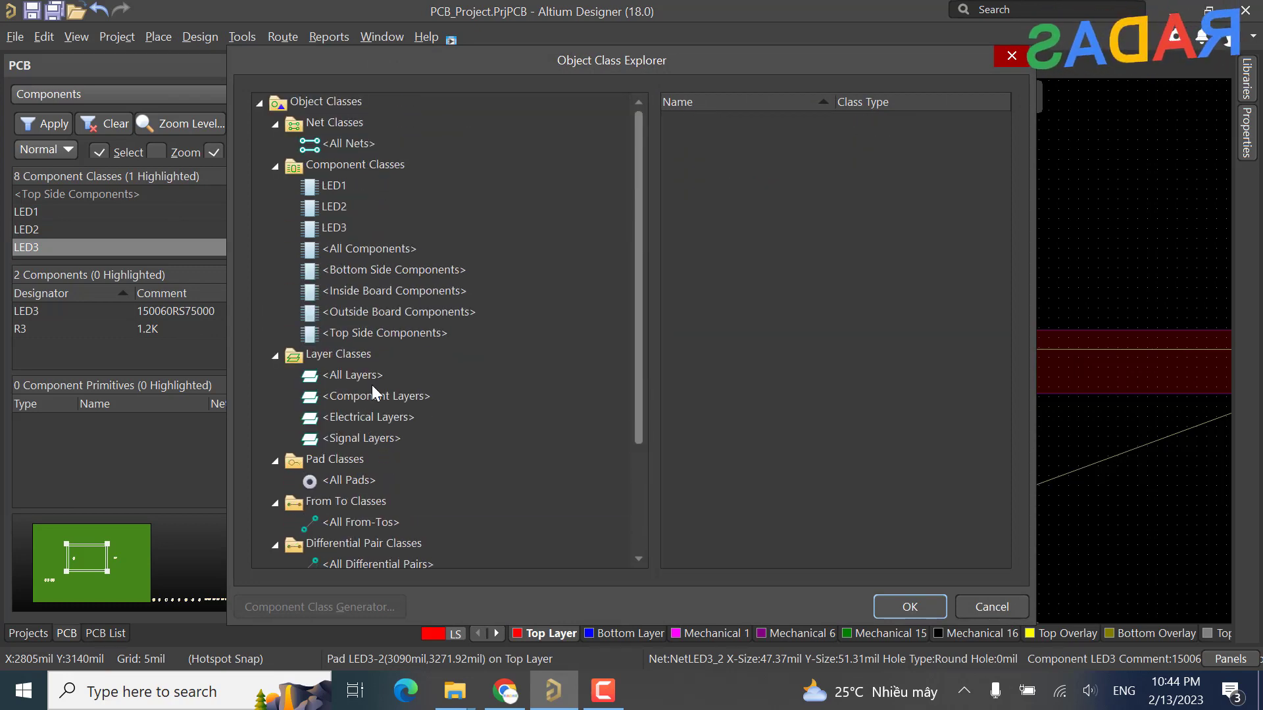
{"action": "left_click", "coordinate": [333, 187]}
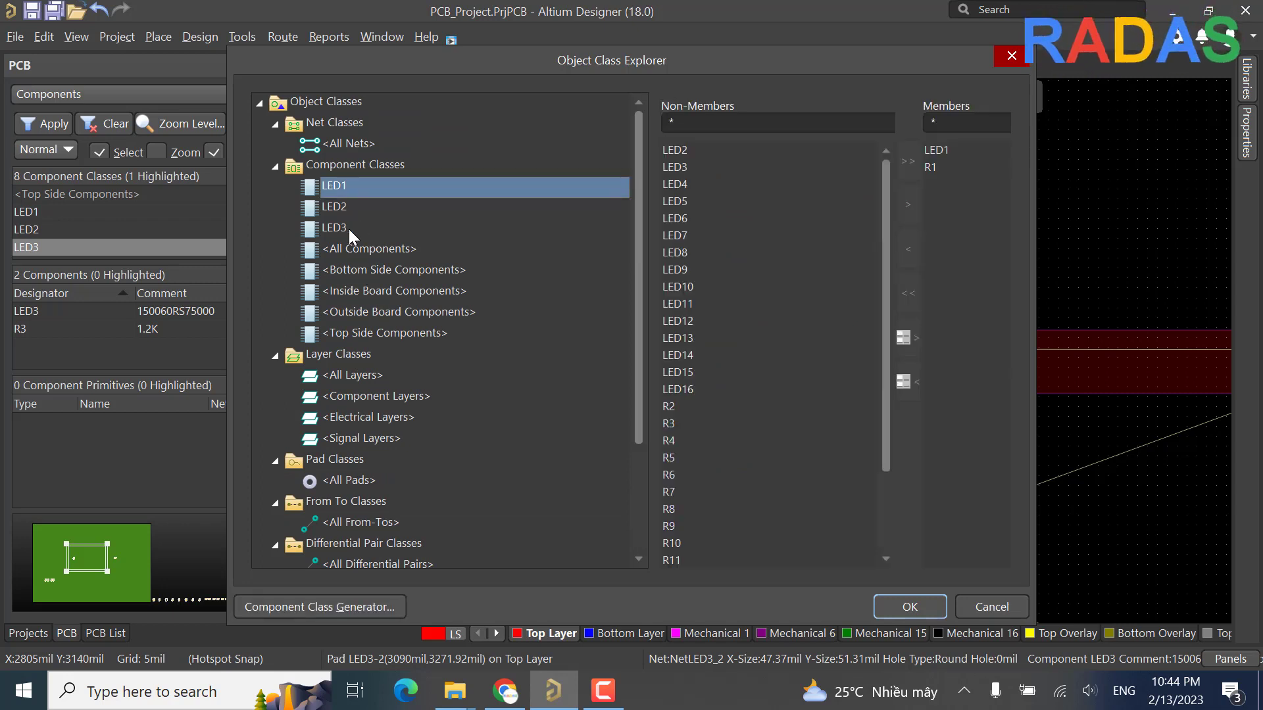
{"action": "scroll", "coordinate": [402, 384], "scroll_direction": "down", "scroll_amount": 3}
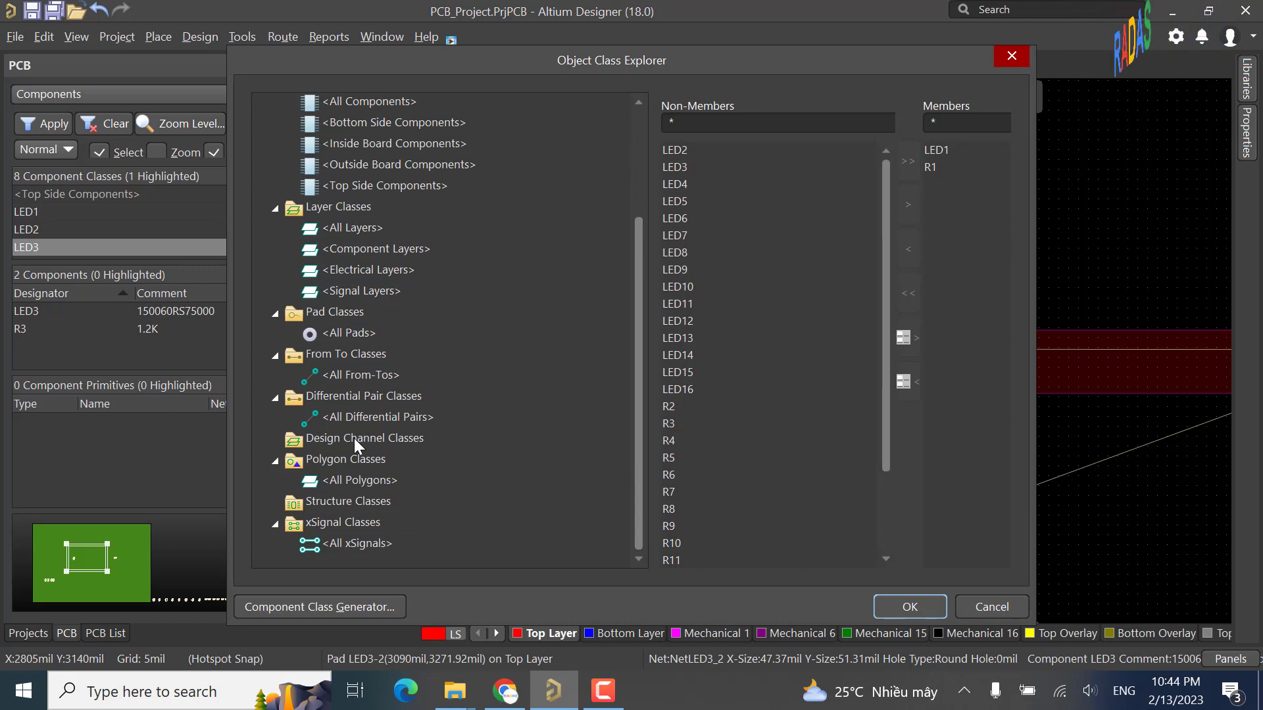
{"action": "scroll", "coordinate": [397, 378], "scroll_direction": "up", "scroll_amount": 3}
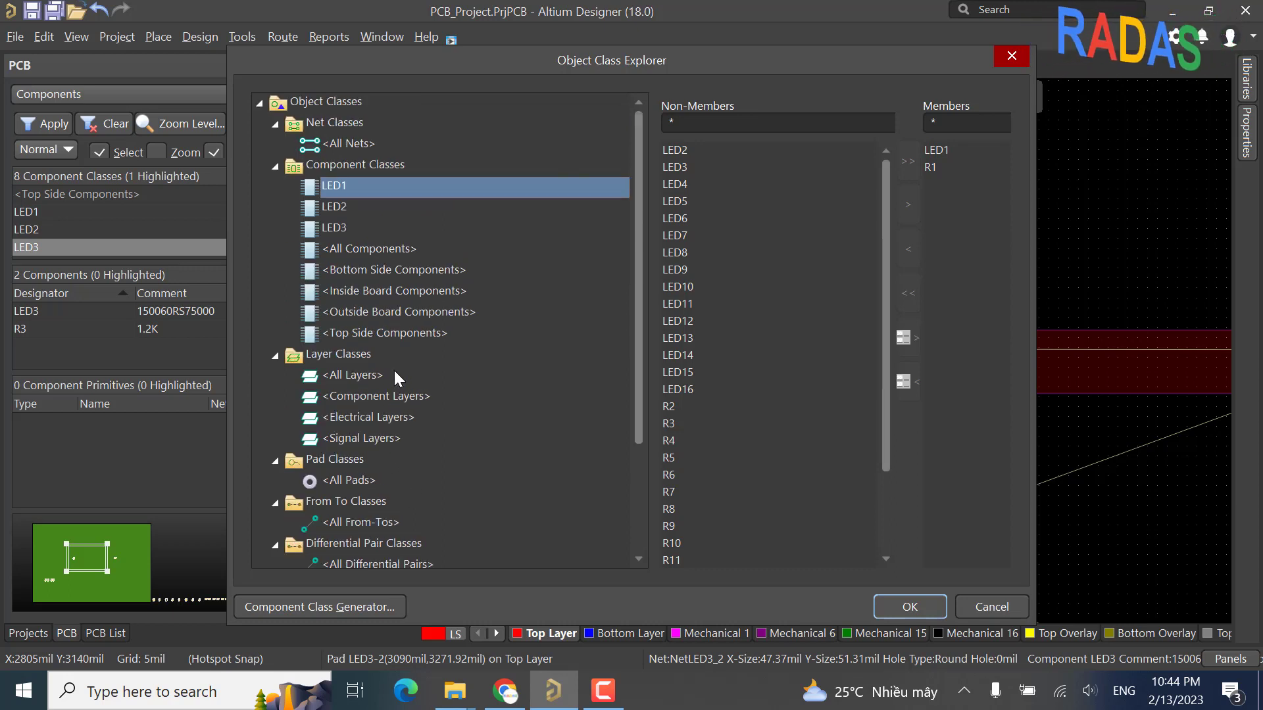
{"action": "left_click", "coordinate": [992, 606]}
Step: Turn off automatic selection of highlighted objects and list all nets of the board
{"action": "left_click", "coordinate": [100, 154]}
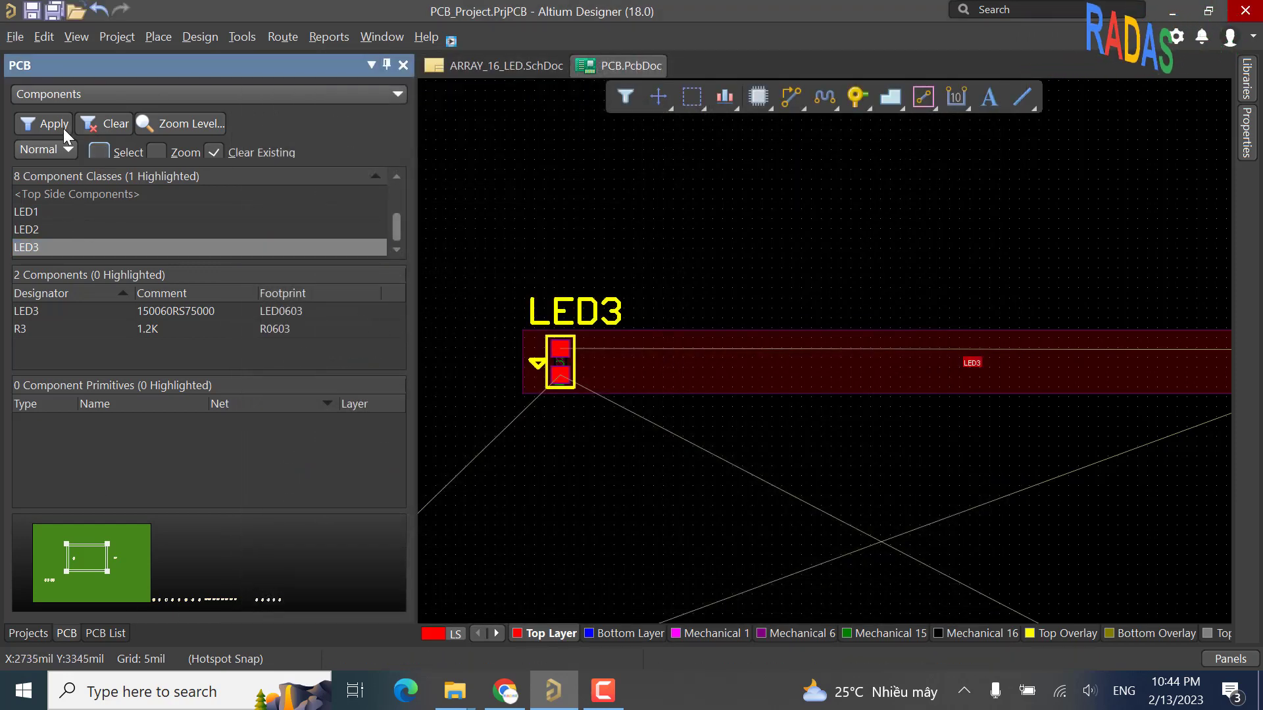
{"action": "left_click", "coordinate": [53, 96]}
{"action": "left_click", "coordinate": [34, 108]}
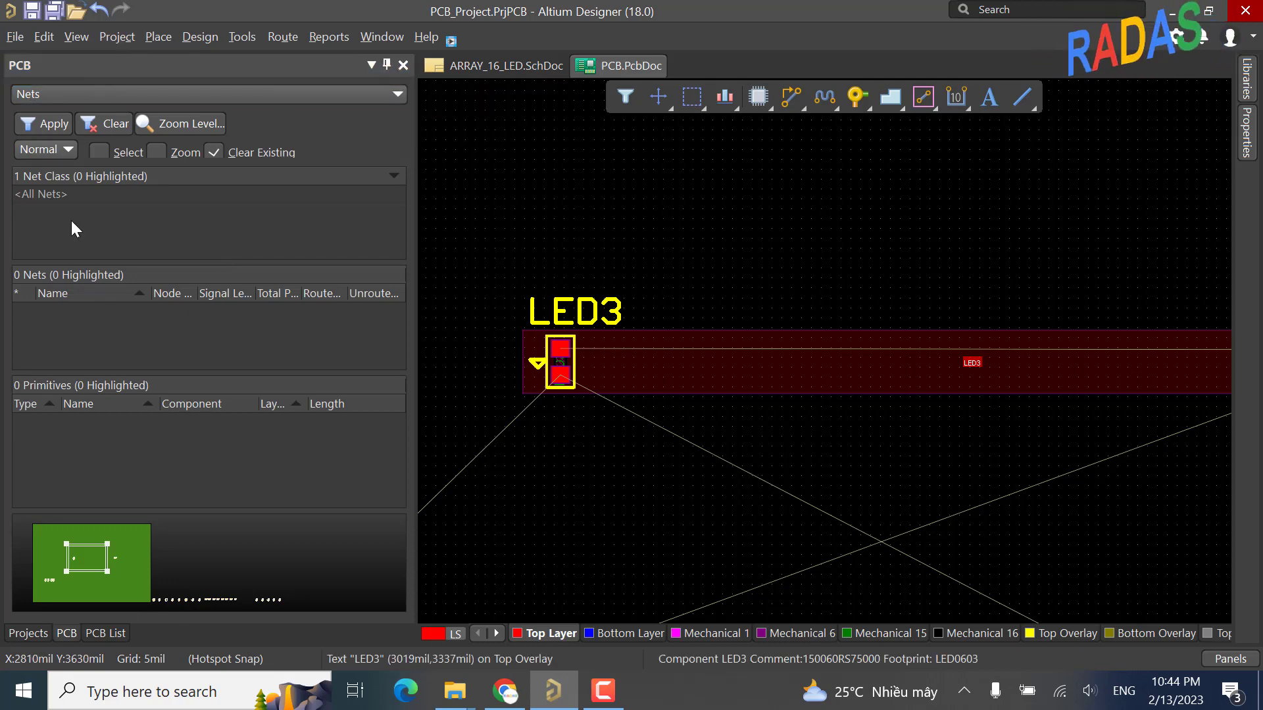
{"action": "left_click", "coordinate": [56, 197]}
Step: Create a design channel class named LED in the Object Class Explorer
{"action": "left_click", "coordinate": [196, 40]}
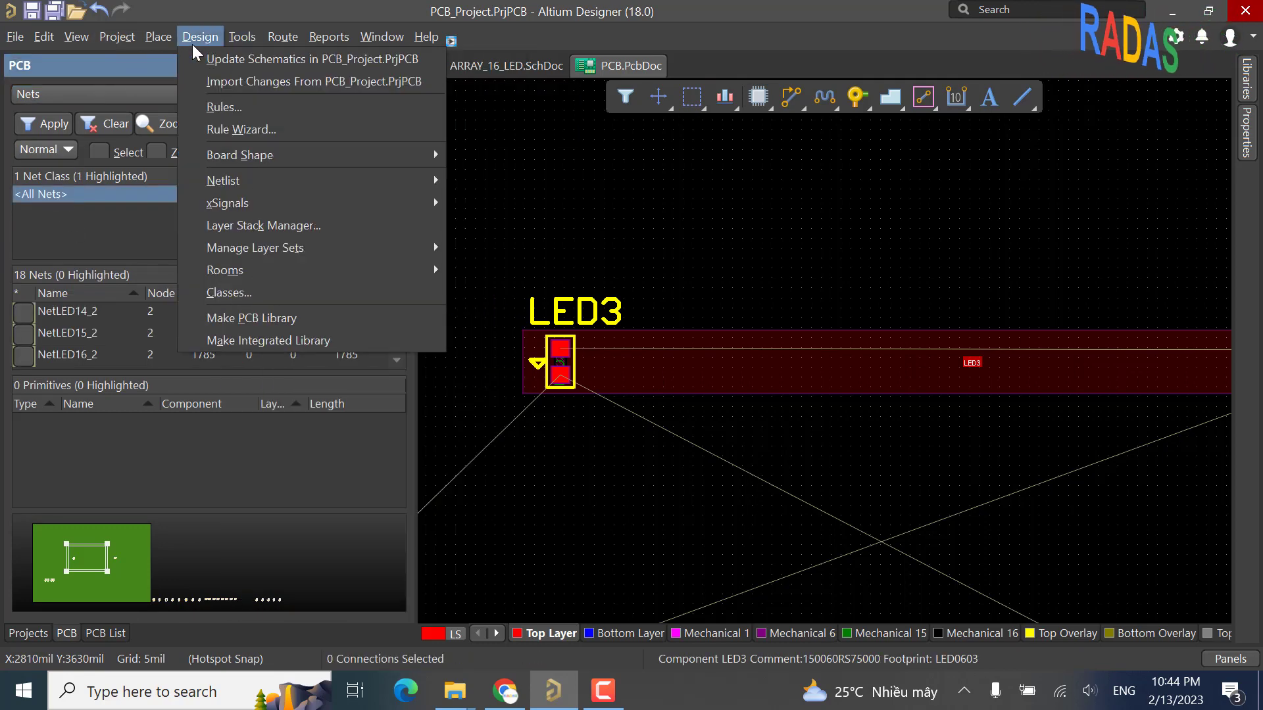
{"action": "left_click", "coordinate": [262, 294]}
{"action": "scroll", "coordinate": [357, 479], "scroll_direction": "down", "scroll_amount": 3}
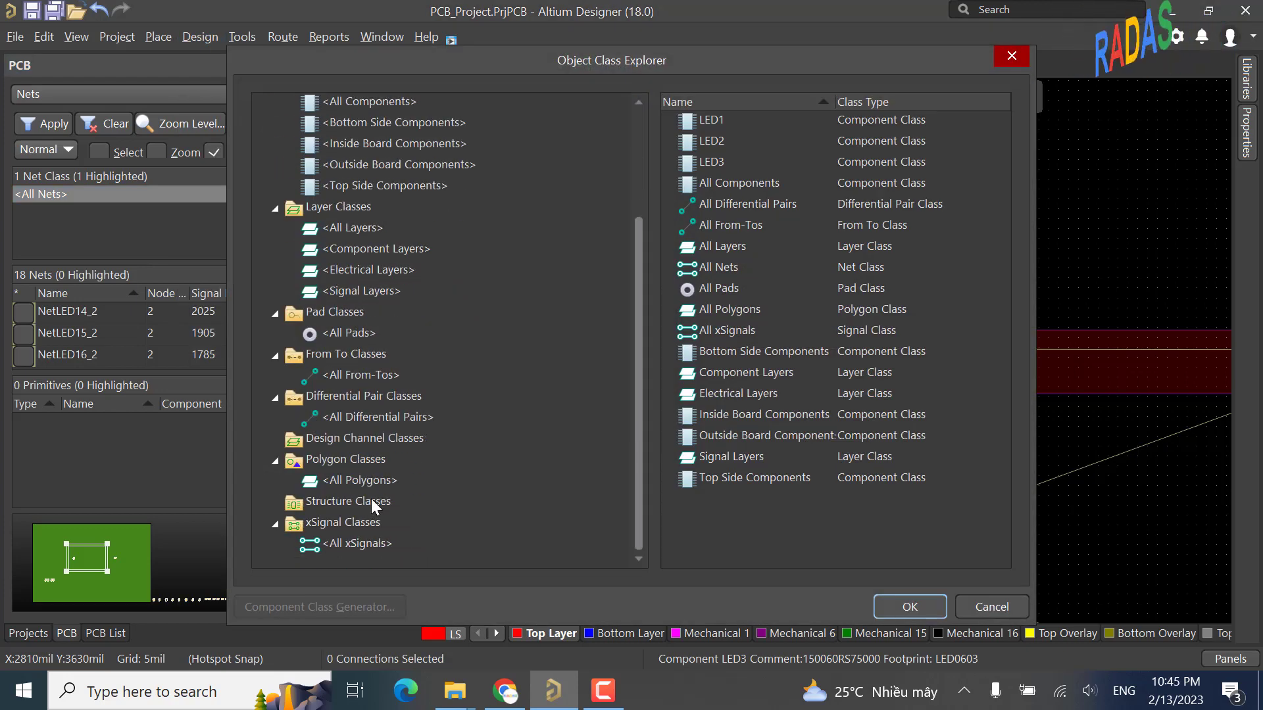
{"action": "left_click", "coordinate": [350, 435]}
{"action": "scroll", "coordinate": [365, 408], "scroll_direction": "up", "scroll_amount": 3}
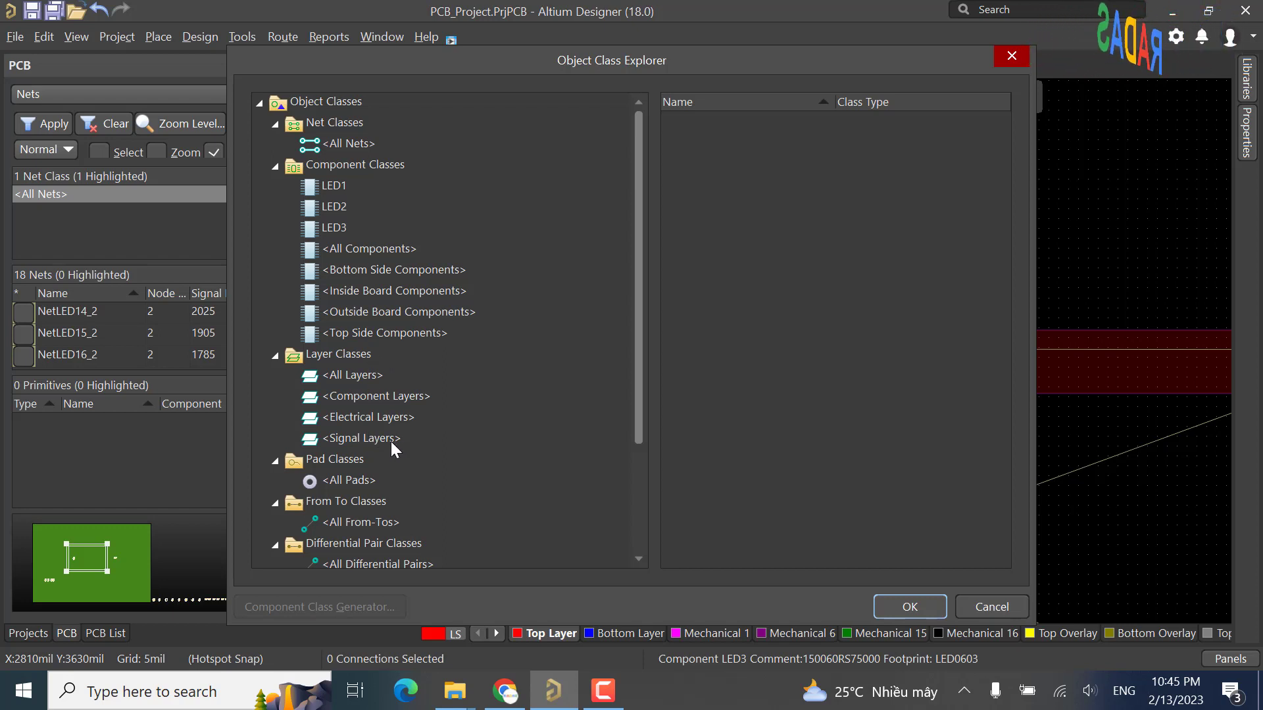
{"action": "scroll", "coordinate": [399, 450], "scroll_direction": "down", "scroll_amount": 3}
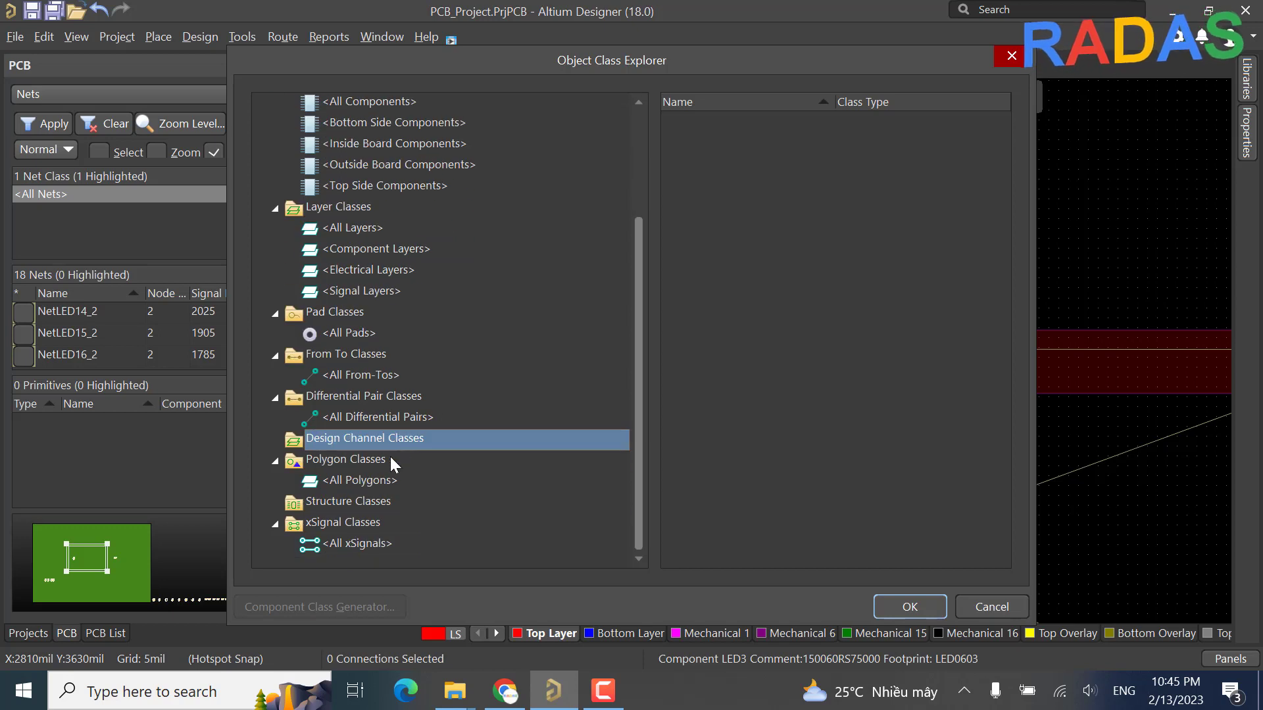
{"action": "right_click", "coordinate": [368, 438]}
{"action": "left_click", "coordinate": [421, 443]}
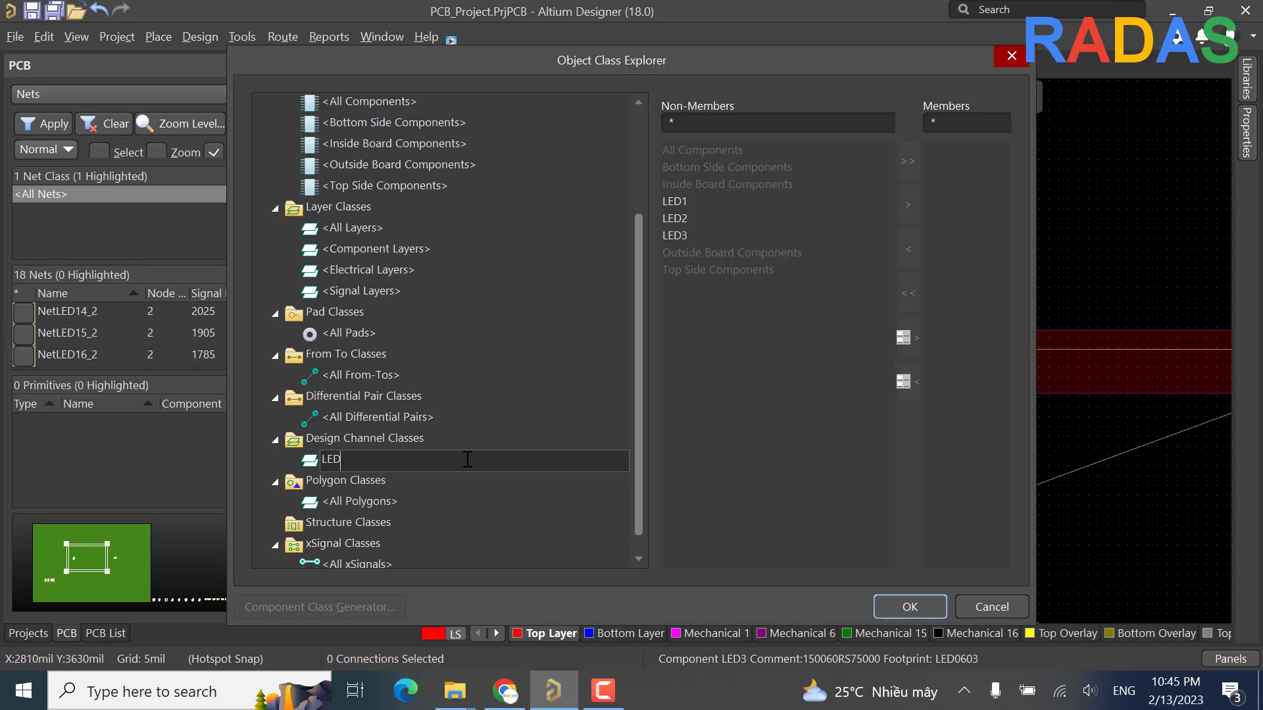
{"action": "key", "text": "Return"}
Step: Add LED1, LED2 and LED3 as members of the LED design channel class and save the board
{"action": "left_click", "coordinate": [701, 186]}
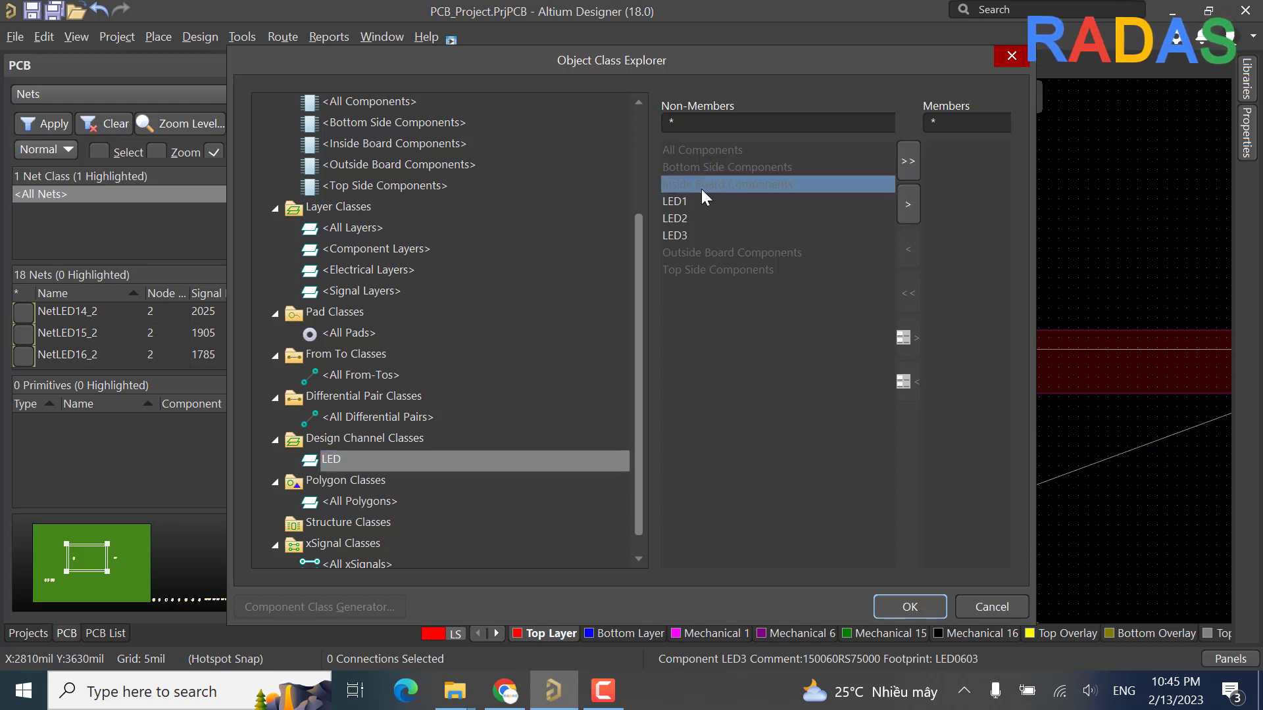
{"action": "left_click", "coordinate": [705, 201]}
{"action": "left_click", "coordinate": [909, 204]}
{"action": "left_click", "coordinate": [910, 217]}
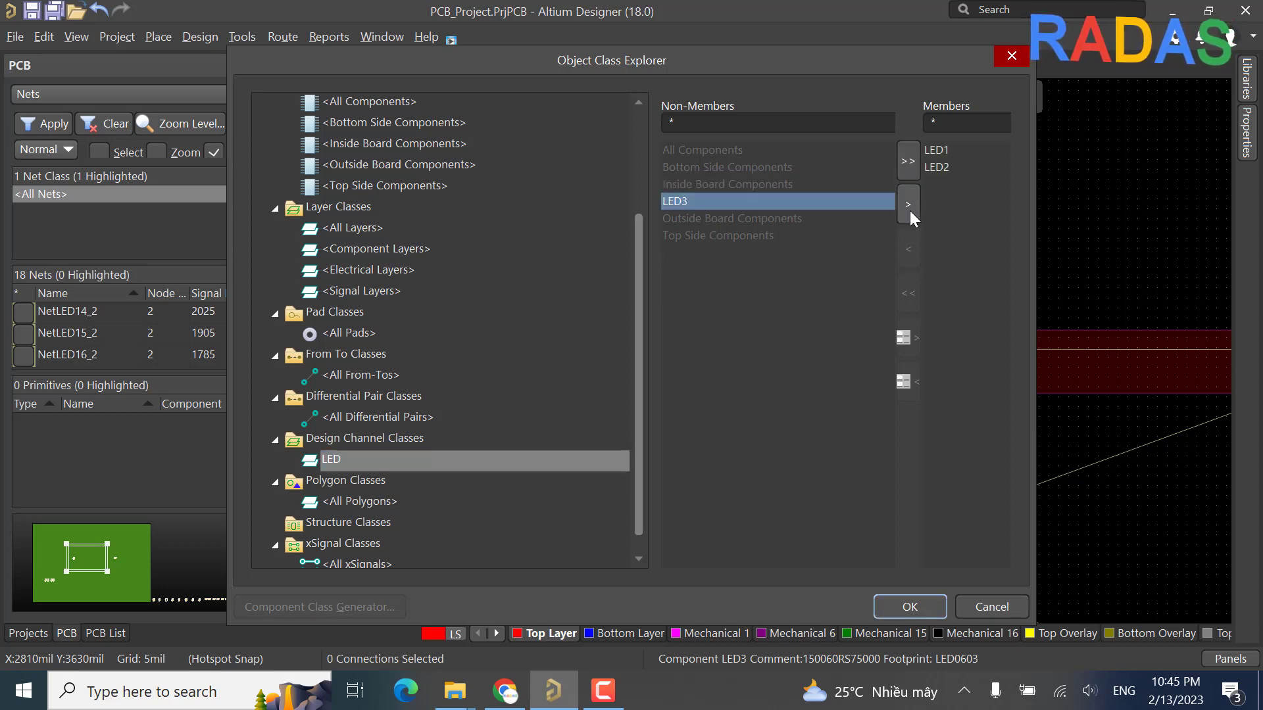
{"action": "left_click", "coordinate": [909, 215]}
{"action": "left_click", "coordinate": [934, 611]}
{"action": "left_click", "coordinate": [849, 454]}
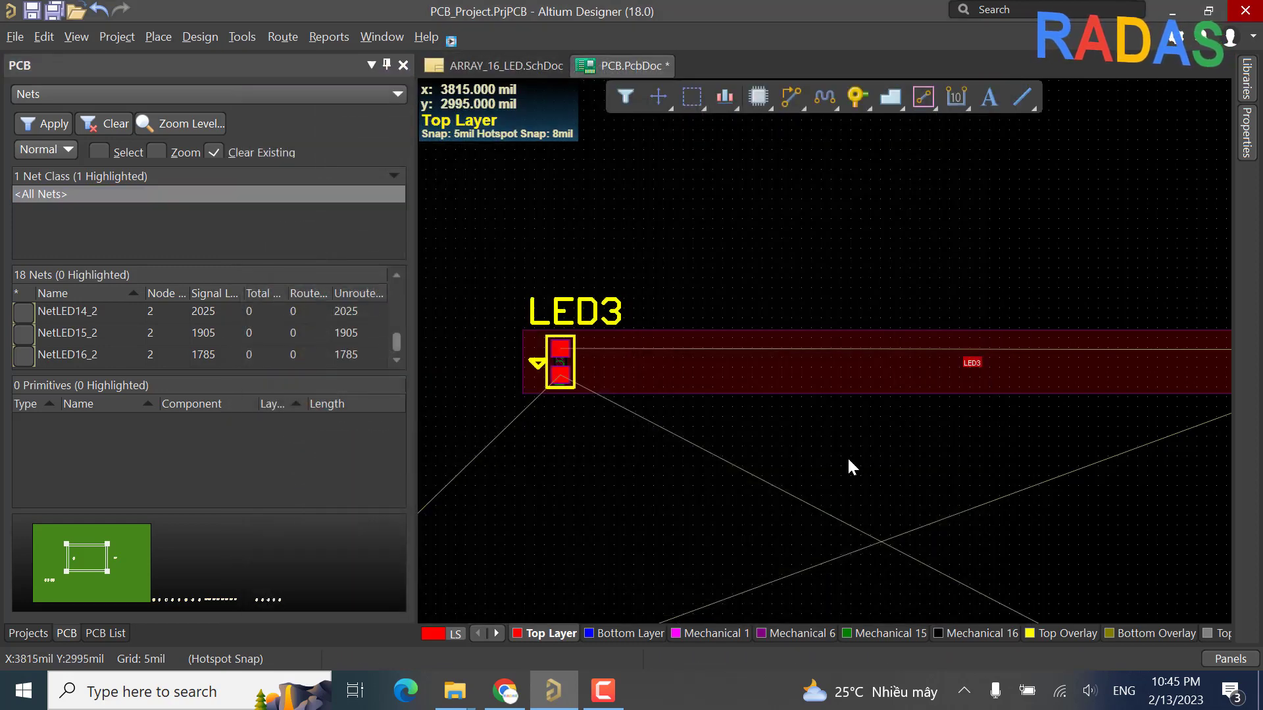
{"action": "key", "text": "ctrl+s"}
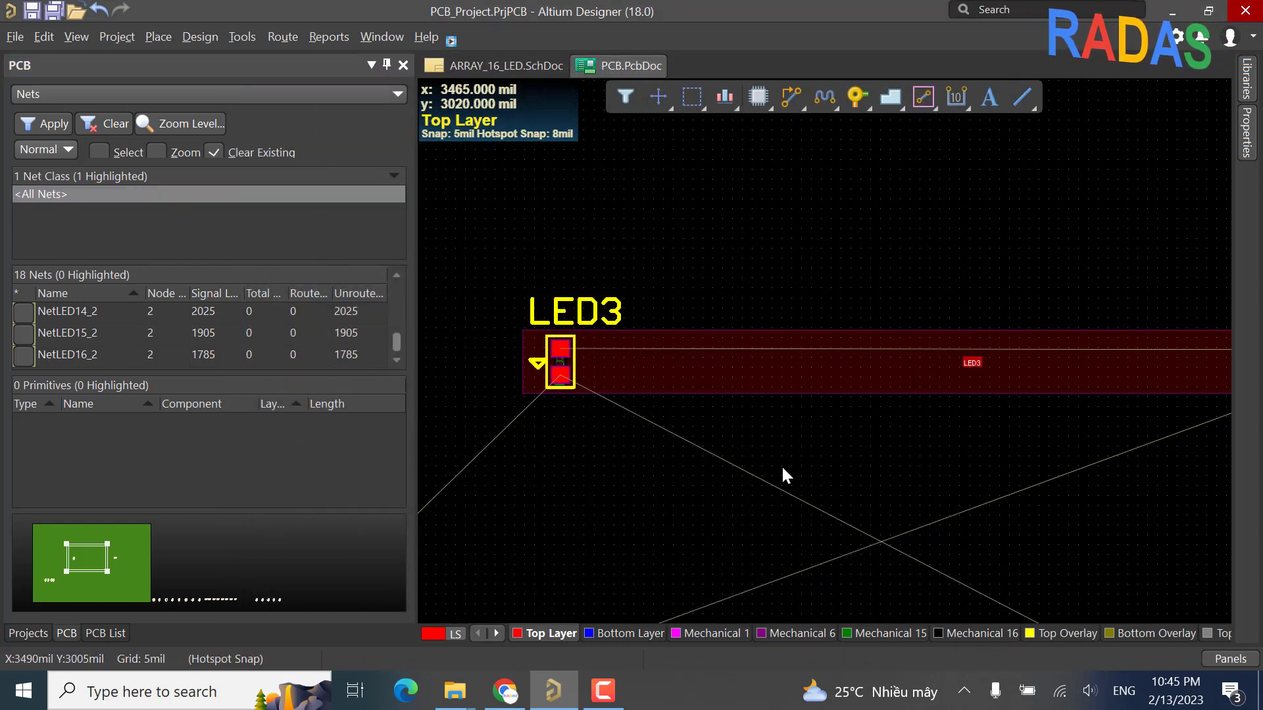
Step: Copy the room formats from LED1 to LED3, matching components by channel offsets and applying them to the specified channels of the LED class
{"action": "scroll", "coordinate": [542, 432], "scroll_direction": "down", "scroll_amount": 3, "text": "ctrl"}
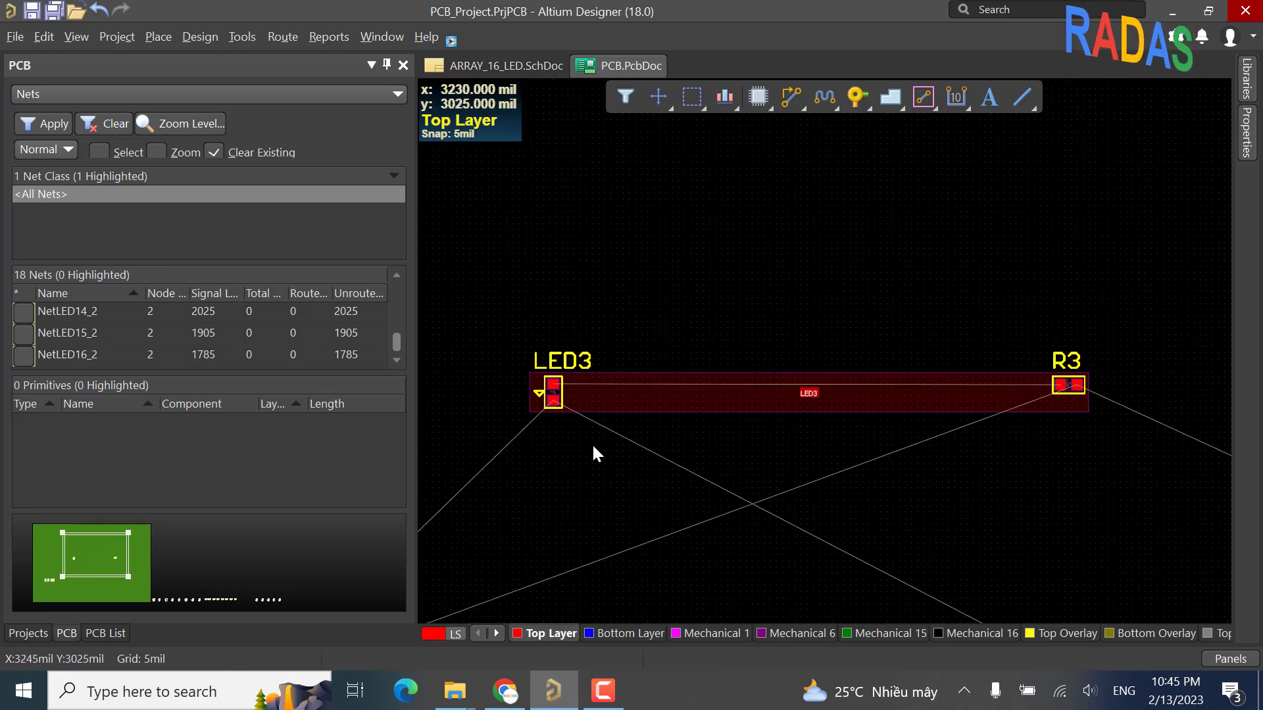
{"action": "left_click", "coordinate": [209, 37]}
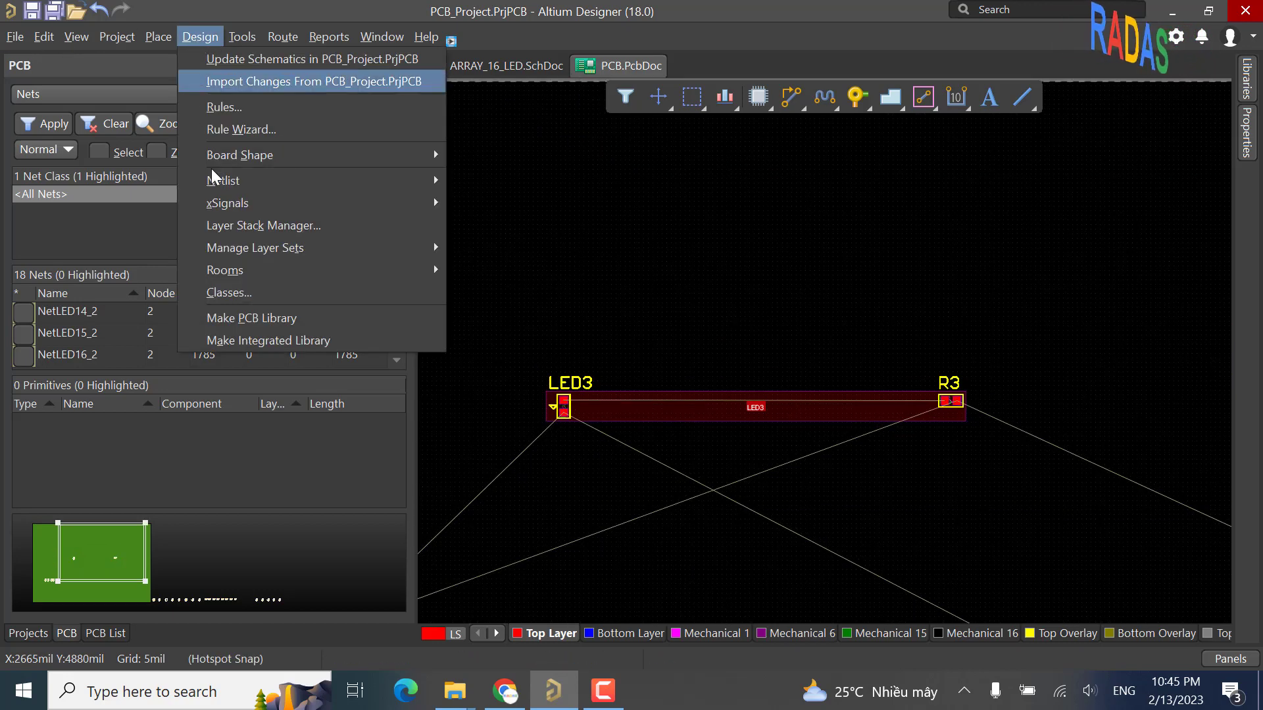
{"action": "mouse_move", "coordinate": [275, 269]}
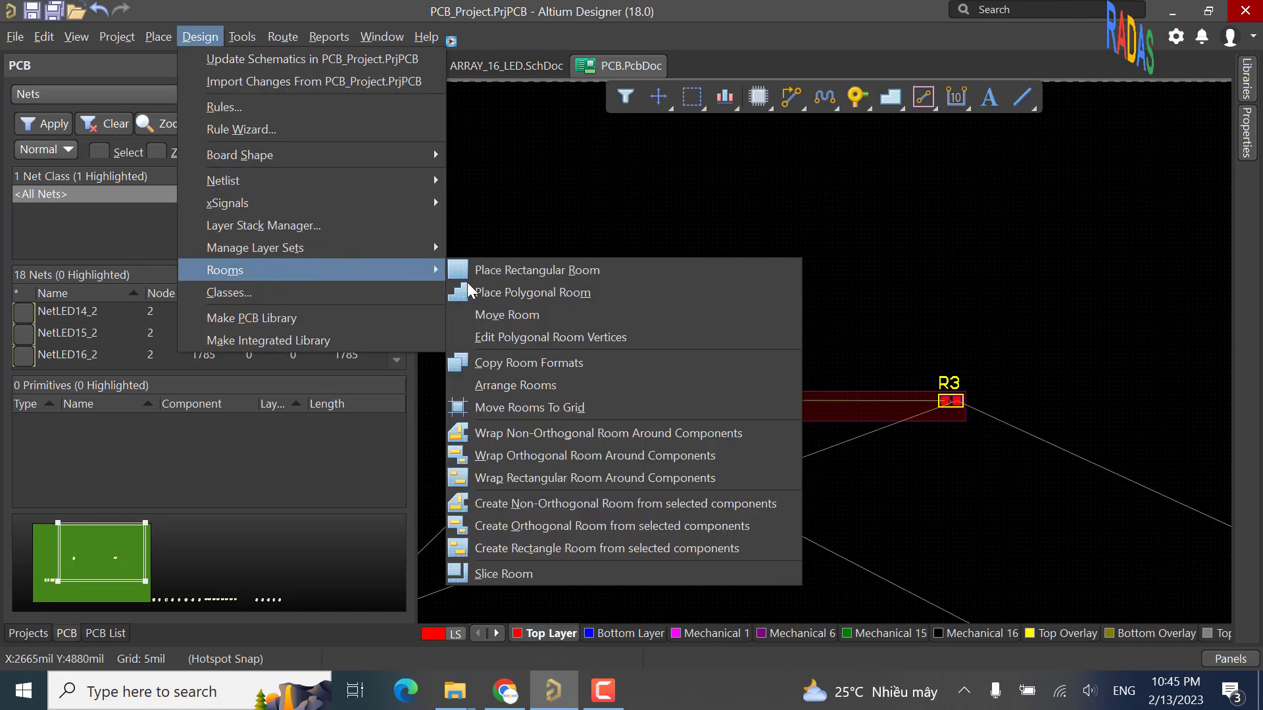
{"action": "left_click", "coordinate": [567, 362]}
{"action": "scroll", "coordinate": [836, 357], "scroll_direction": "down", "scroll_amount": 3, "text": "ctrl"}
{"action": "scroll", "coordinate": [721, 384], "scroll_direction": "up", "scroll_amount": 2, "text": "ctrl"}
{"action": "scroll", "coordinate": [586, 501], "scroll_direction": "up", "scroll_amount": 2, "text": "ctrl"}
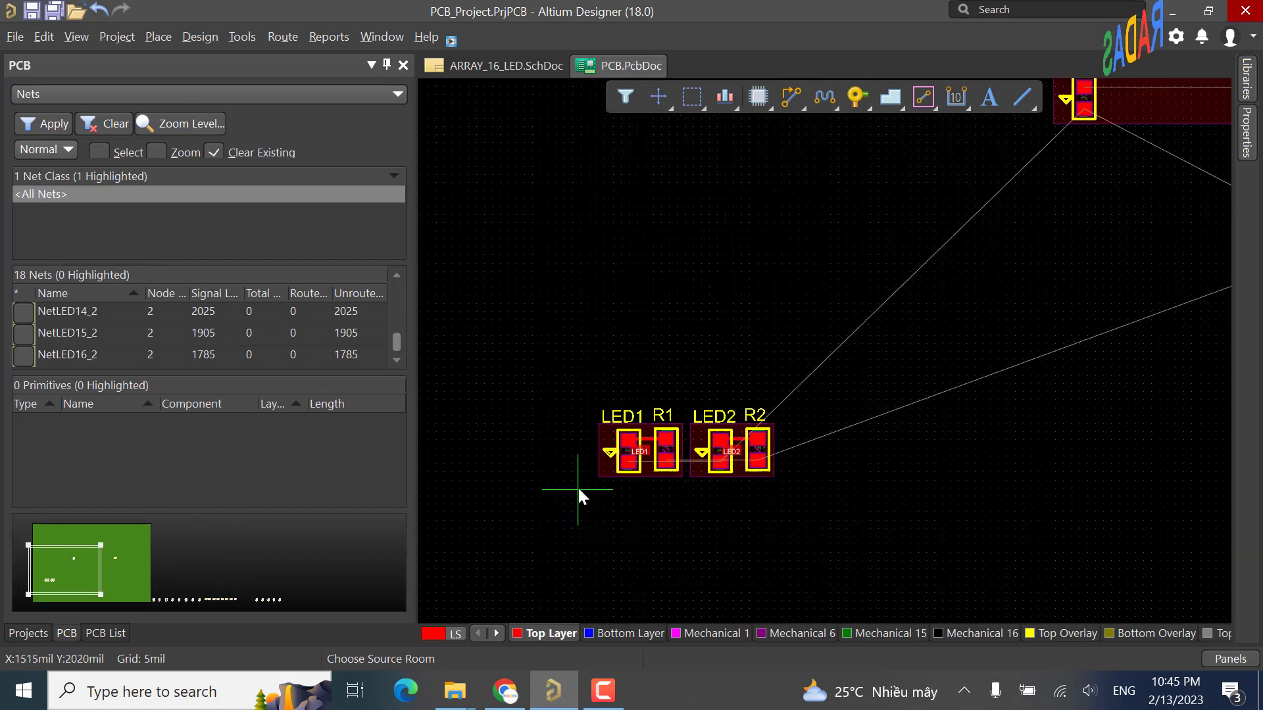
{"action": "left_click", "coordinate": [609, 451]}
{"action": "scroll", "coordinate": [495, 508], "scroll_direction": "down", "scroll_amount": 2, "text": "ctrl"}
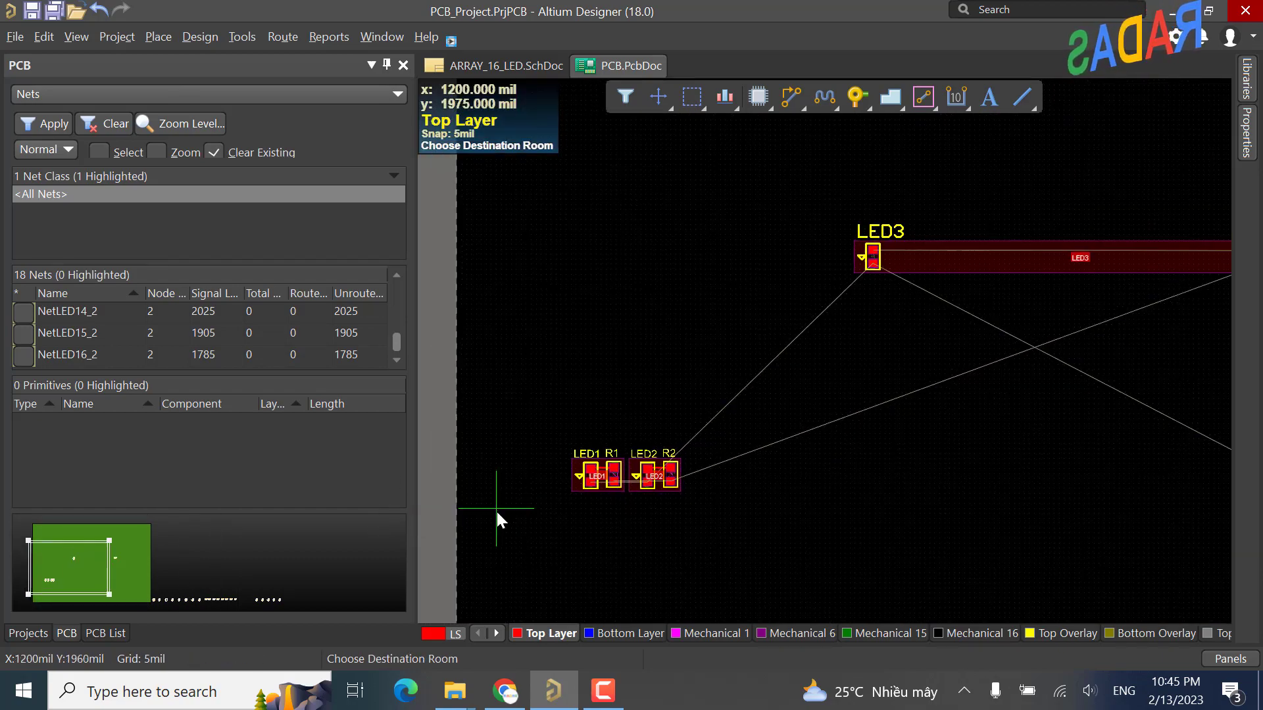
{"action": "scroll", "coordinate": [884, 385], "scroll_direction": "up", "scroll_amount": 4, "text": "ctrl"}
{"action": "left_click", "coordinate": [801, 298]}
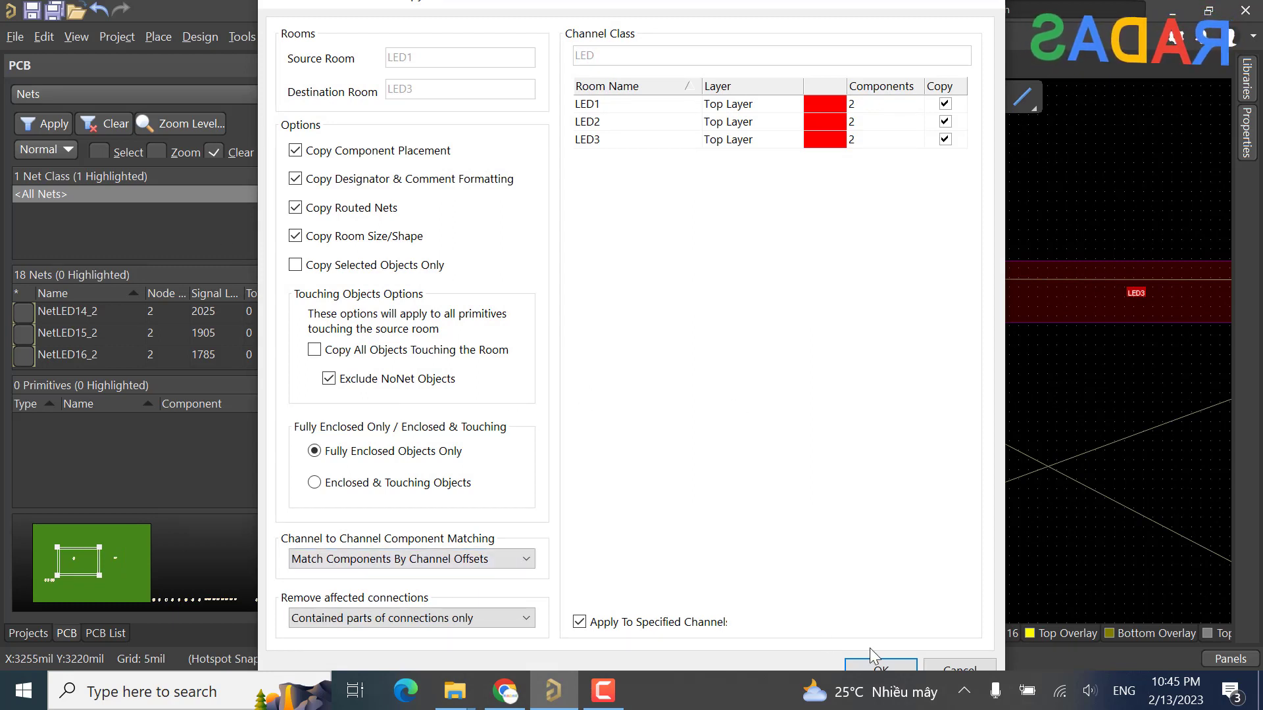
{"action": "left_click", "coordinate": [898, 668]}
{"action": "left_click", "coordinate": [750, 388]}
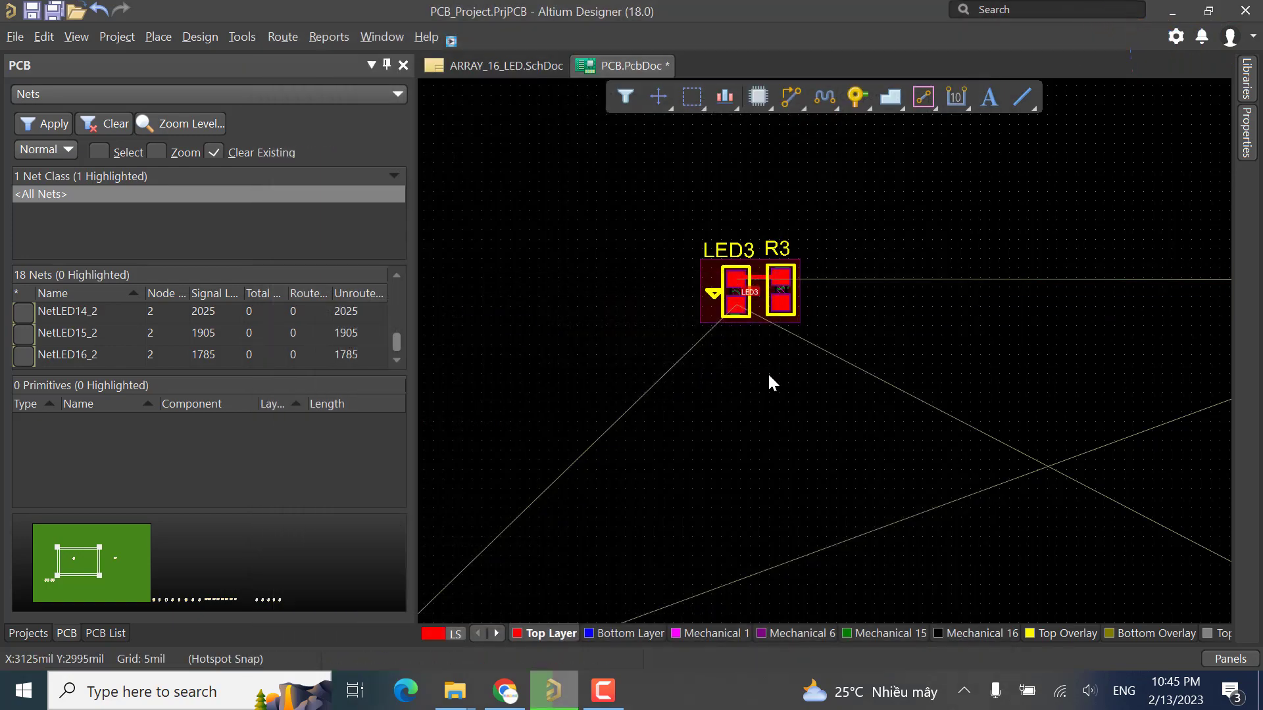
{"action": "scroll", "coordinate": [744, 377], "scroll_direction": "down", "scroll_amount": 3, "text": "ctrl"}
{"action": "scroll", "coordinate": [633, 475], "scroll_direction": "up", "scroll_amount": 4, "text": "ctrl"}
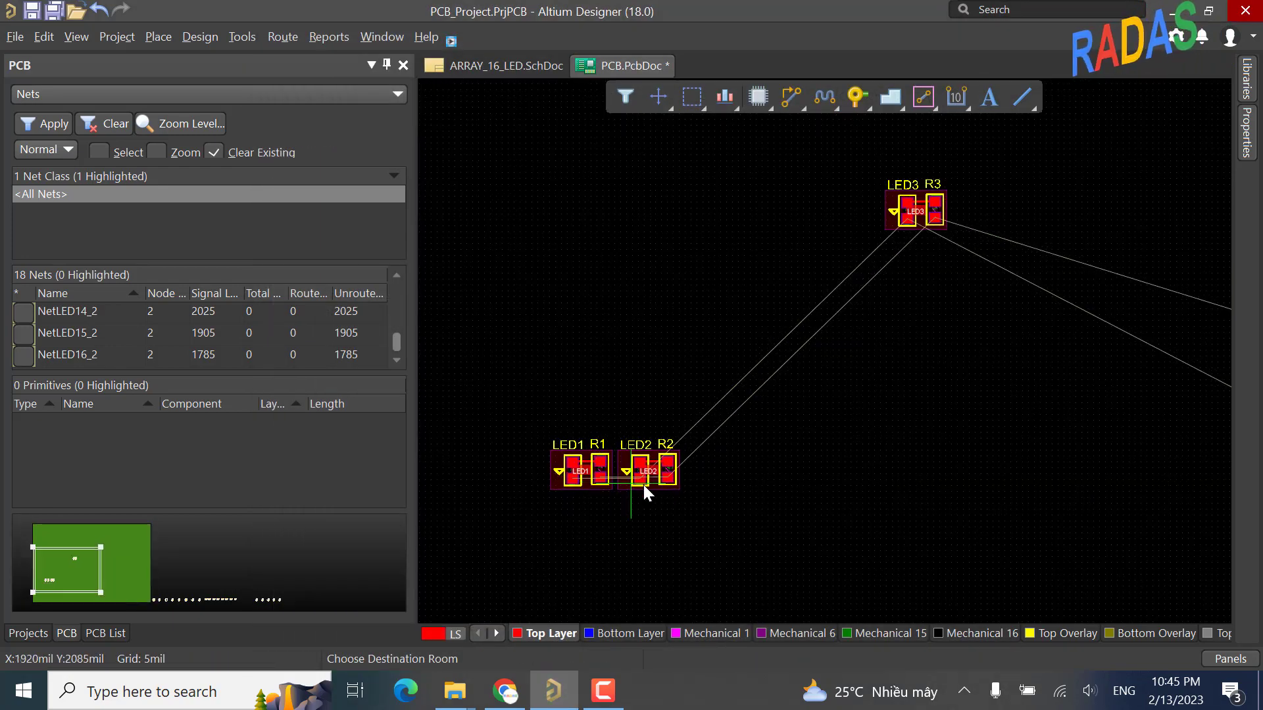
{"action": "scroll", "coordinate": [625, 500], "scroll_direction": "down", "scroll_amount": 3, "text": "ctrl"}
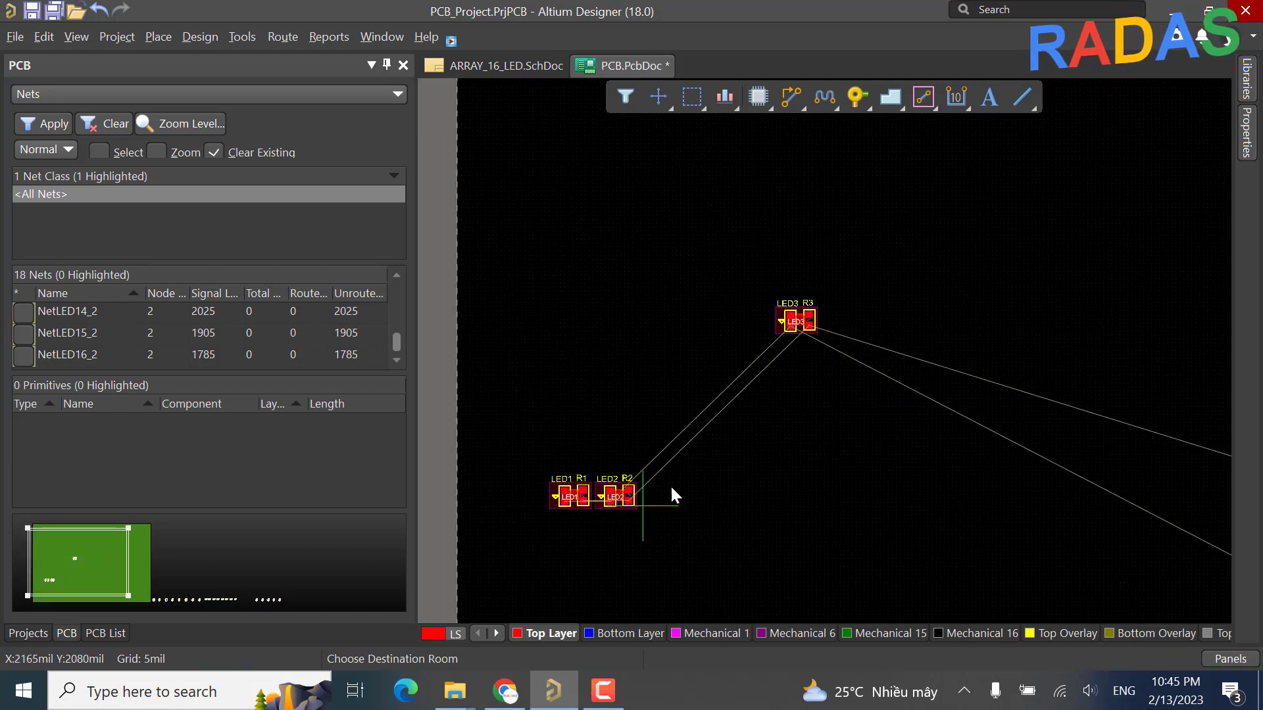
{"action": "scroll", "coordinate": [898, 221], "scroll_direction": "up", "scroll_amount": 5, "text": "ctrl"}
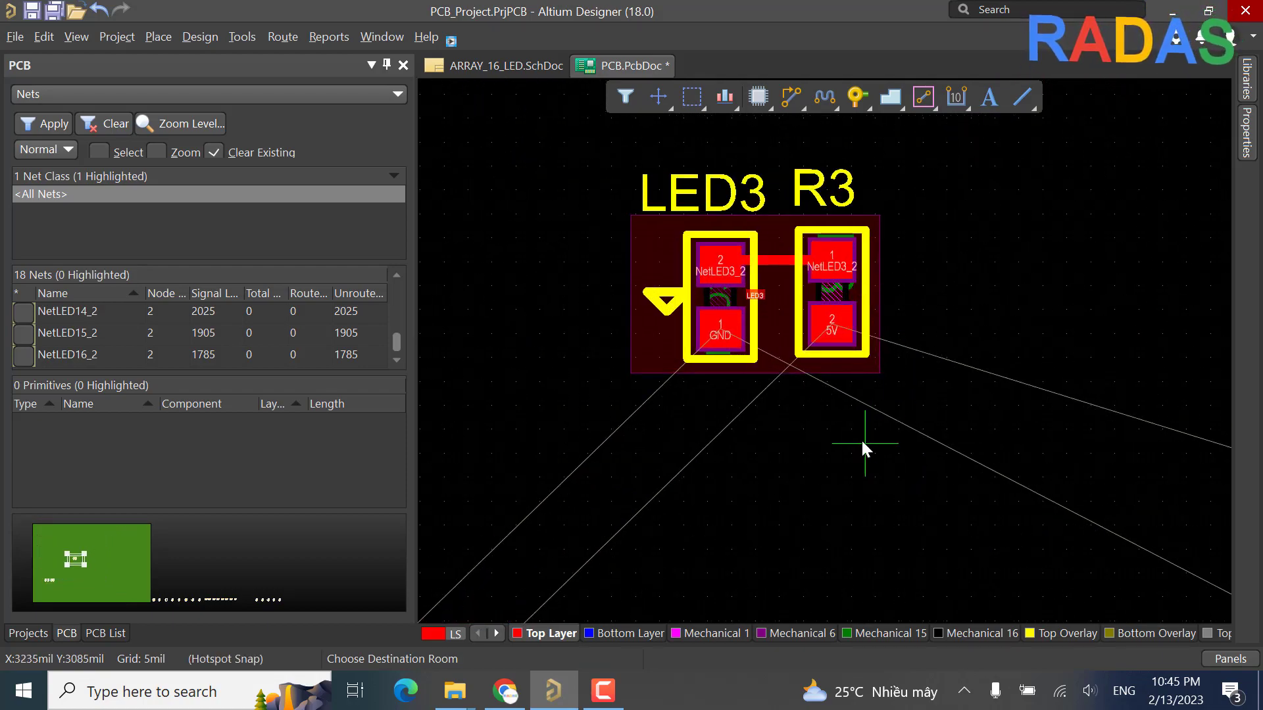
{"action": "key", "text": "Escape"}
Step: Move the LED3 room with its components beside the LED2 room, in line with LED1 and LED2, and save the board
{"action": "scroll", "coordinate": [962, 330], "scroll_direction": "down", "scroll_amount": 2, "text": "ctrl"}
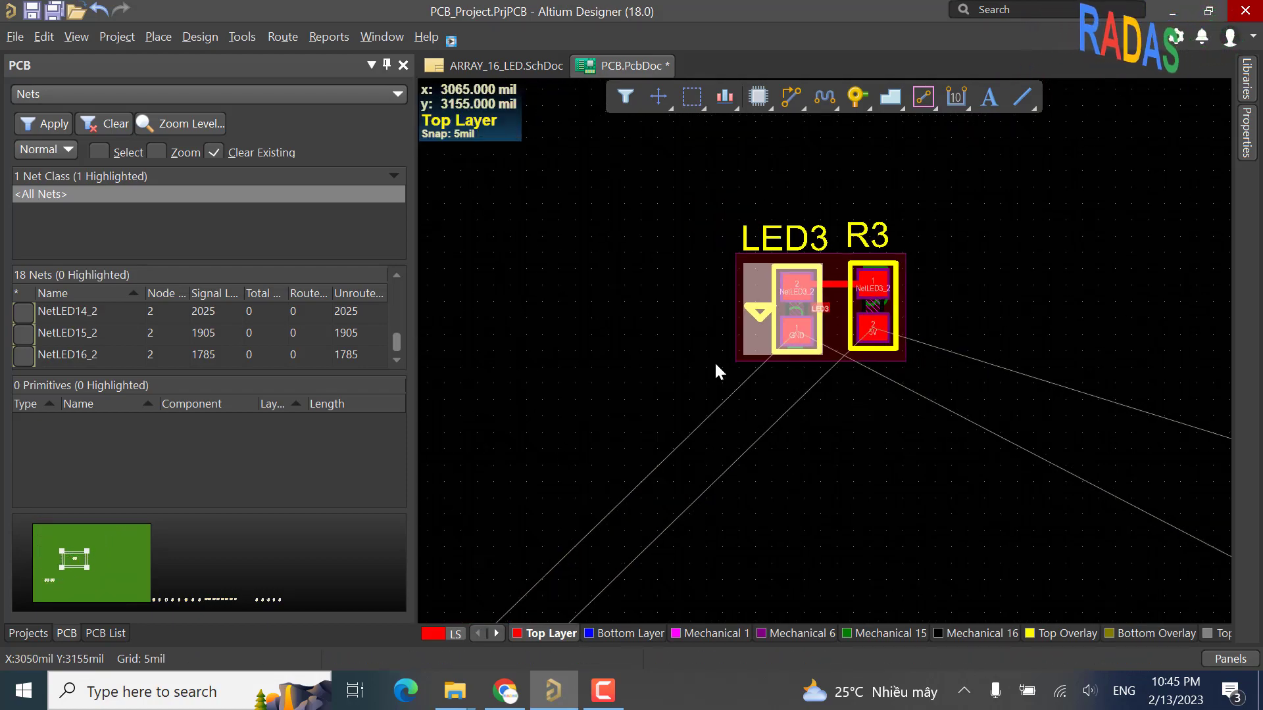
{"action": "scroll", "coordinate": [723, 360], "scroll_direction": "up", "scroll_amount": 3, "text": "ctrl"}
{"action": "left_click_drag", "start_coordinate": [759, 345], "coordinate": [716, 530]}
{"action": "scroll", "coordinate": [816, 415], "scroll_direction": "down", "scroll_amount": 5, "text": "ctrl"}
{"action": "scroll", "coordinate": [756, 513], "scroll_direction": "up", "scroll_amount": 5, "text": "ctrl"}
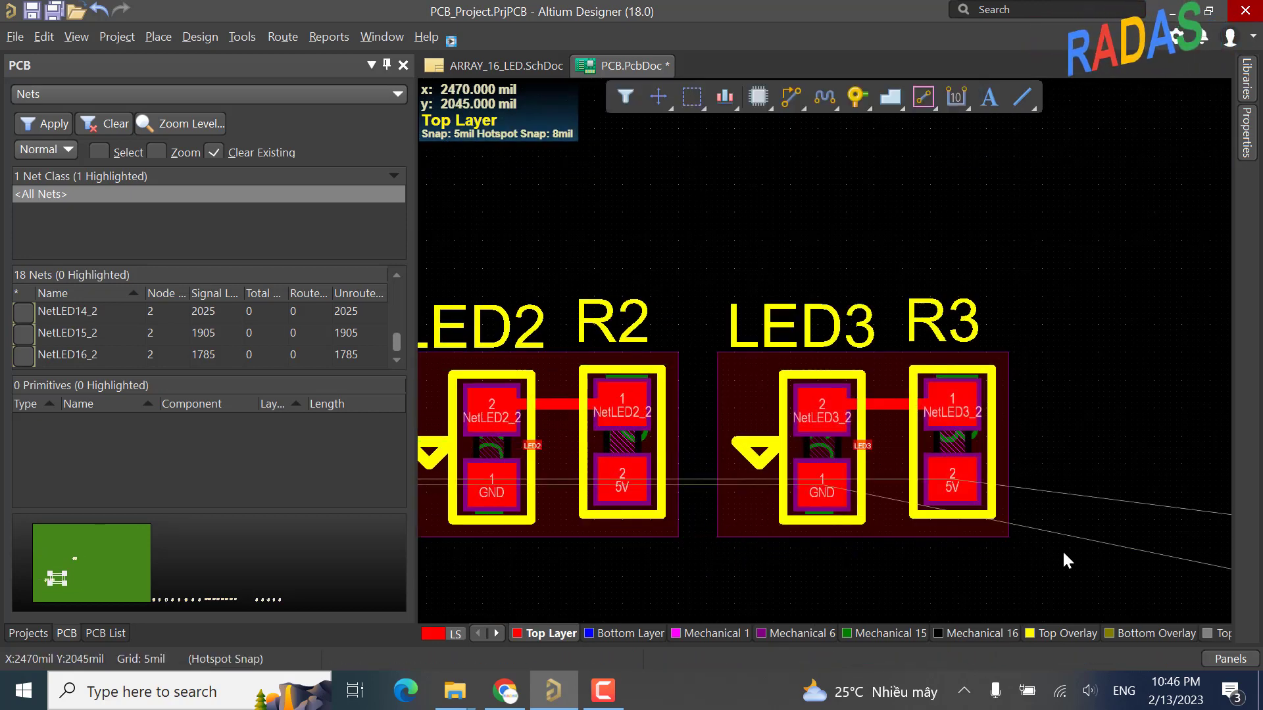
{"action": "scroll", "coordinate": [853, 501], "scroll_direction": "down", "scroll_amount": 1, "text": "ctrl"}
{"action": "scroll", "coordinate": [957, 501], "scroll_direction": "down", "scroll_amount": 1, "text": "ctrl"}
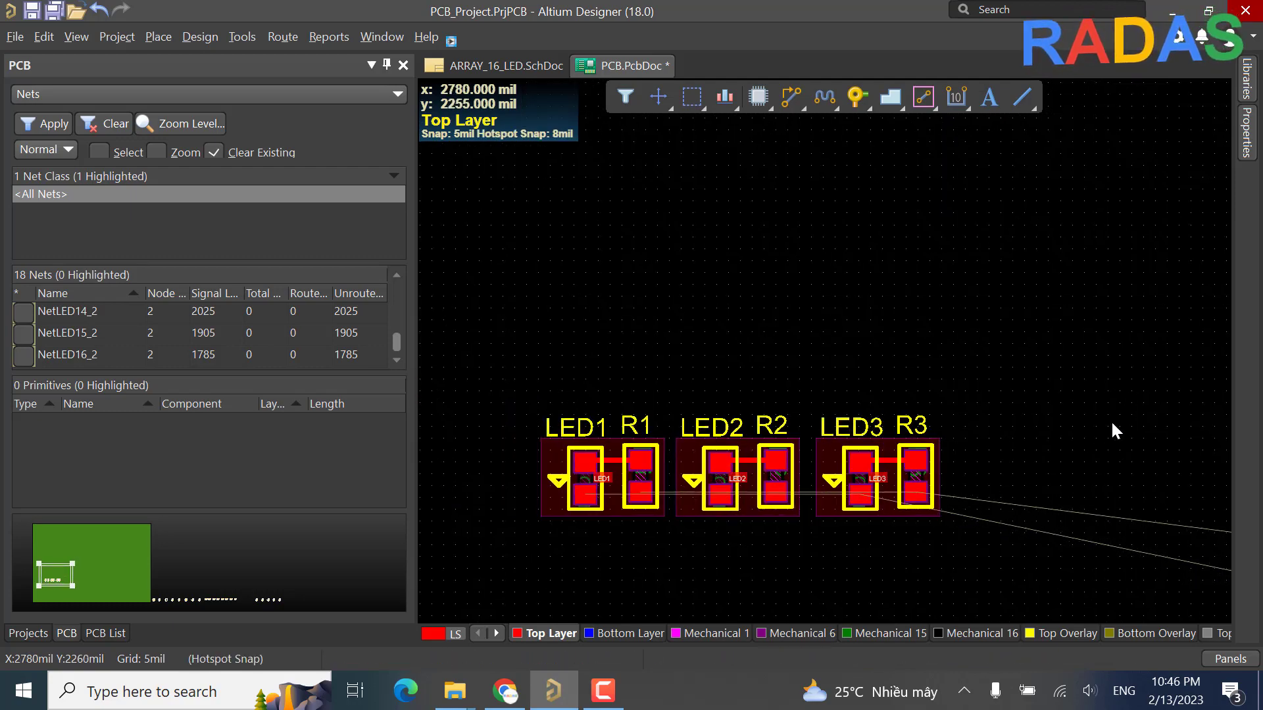
{"action": "key", "text": "ctrl+s"}
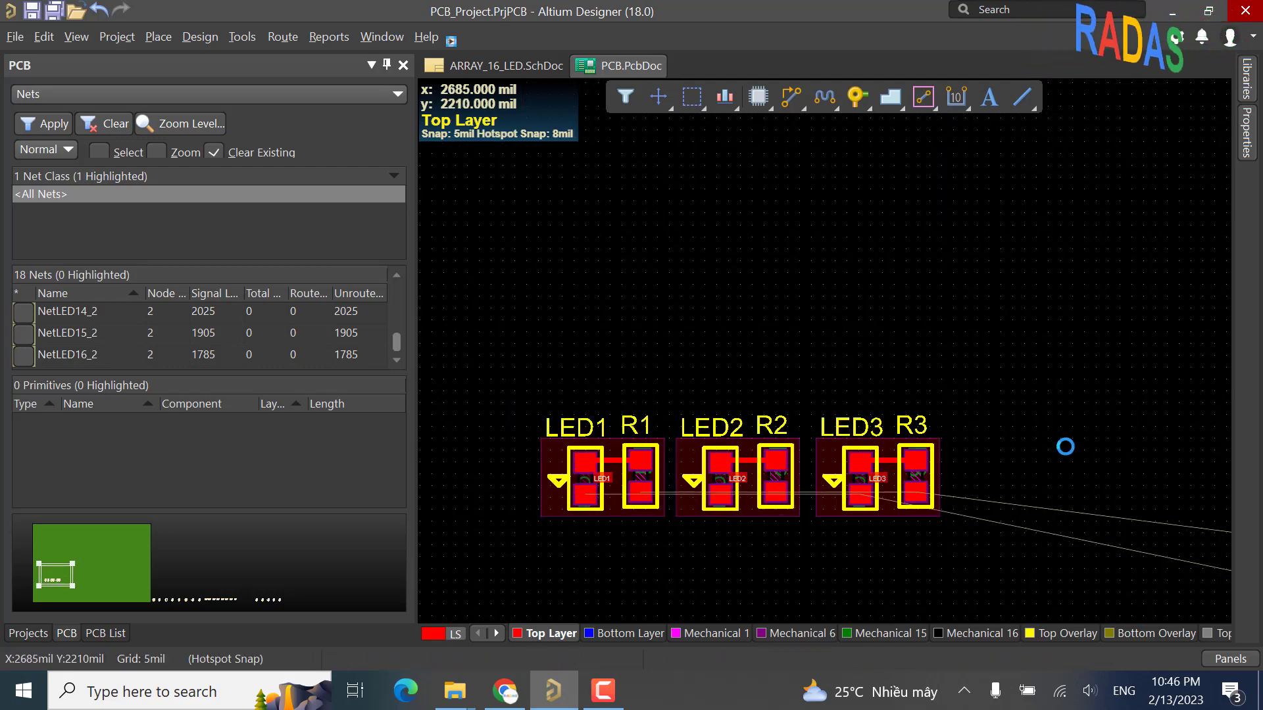